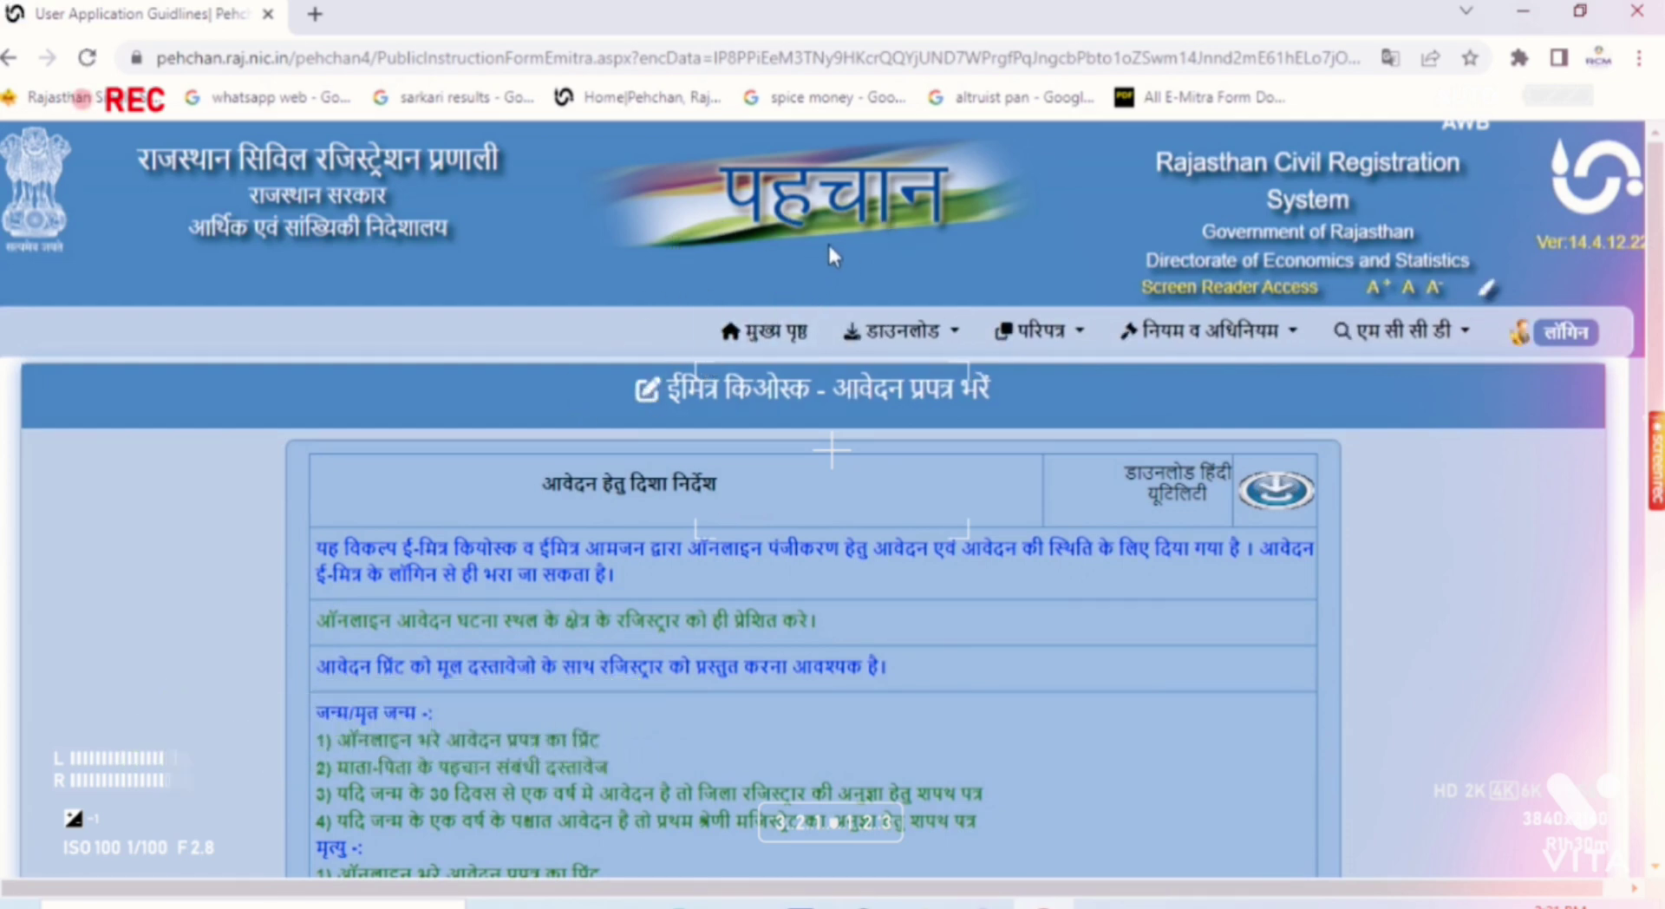
Step: Go through the e-Mitra guidelines and start a new मृत्यु प्रमाण (death registration) application
scroll(828, 241, "down", 3)
scroll(536, 357, "down", 5)
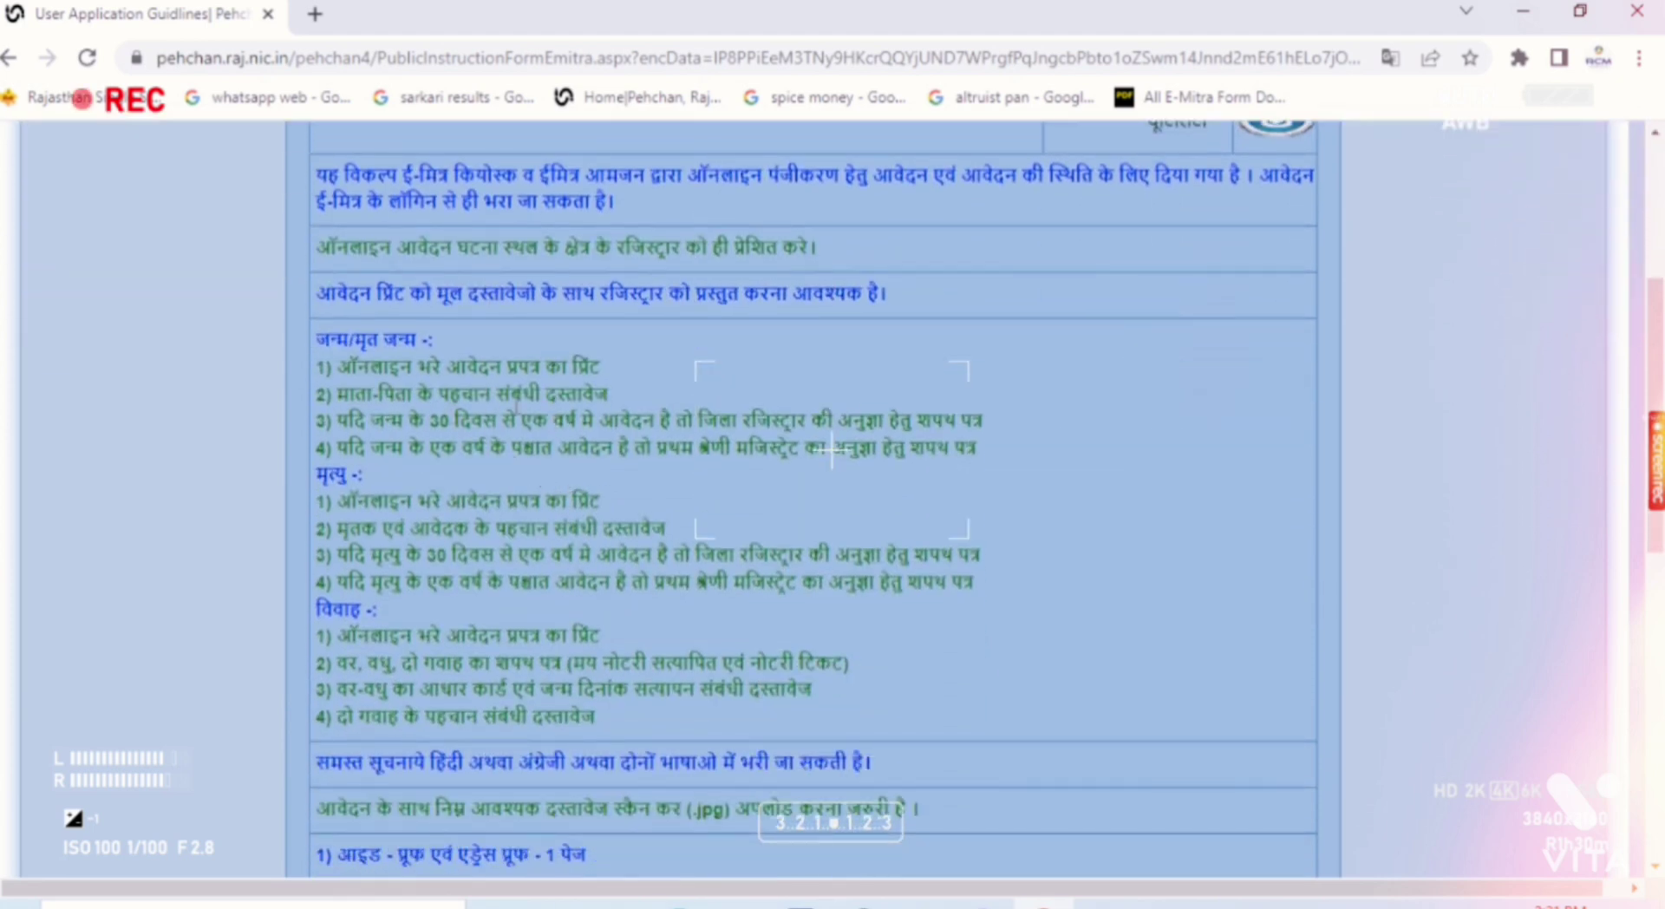
scroll(591, 438, "down", 3)
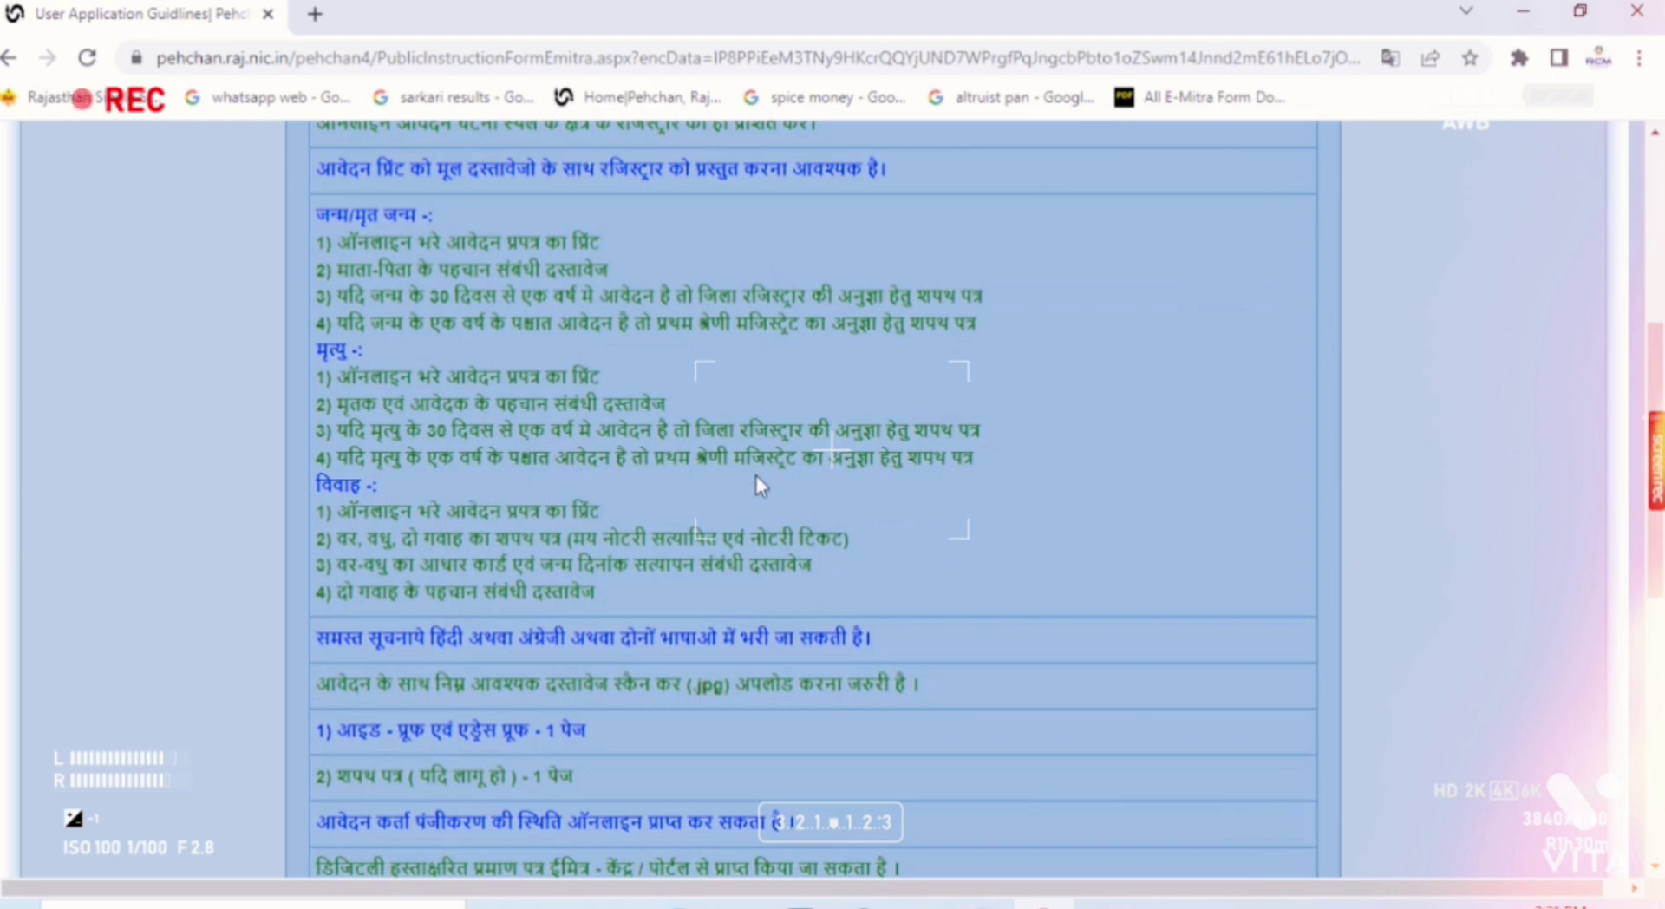
scroll(757, 477, "down", 3)
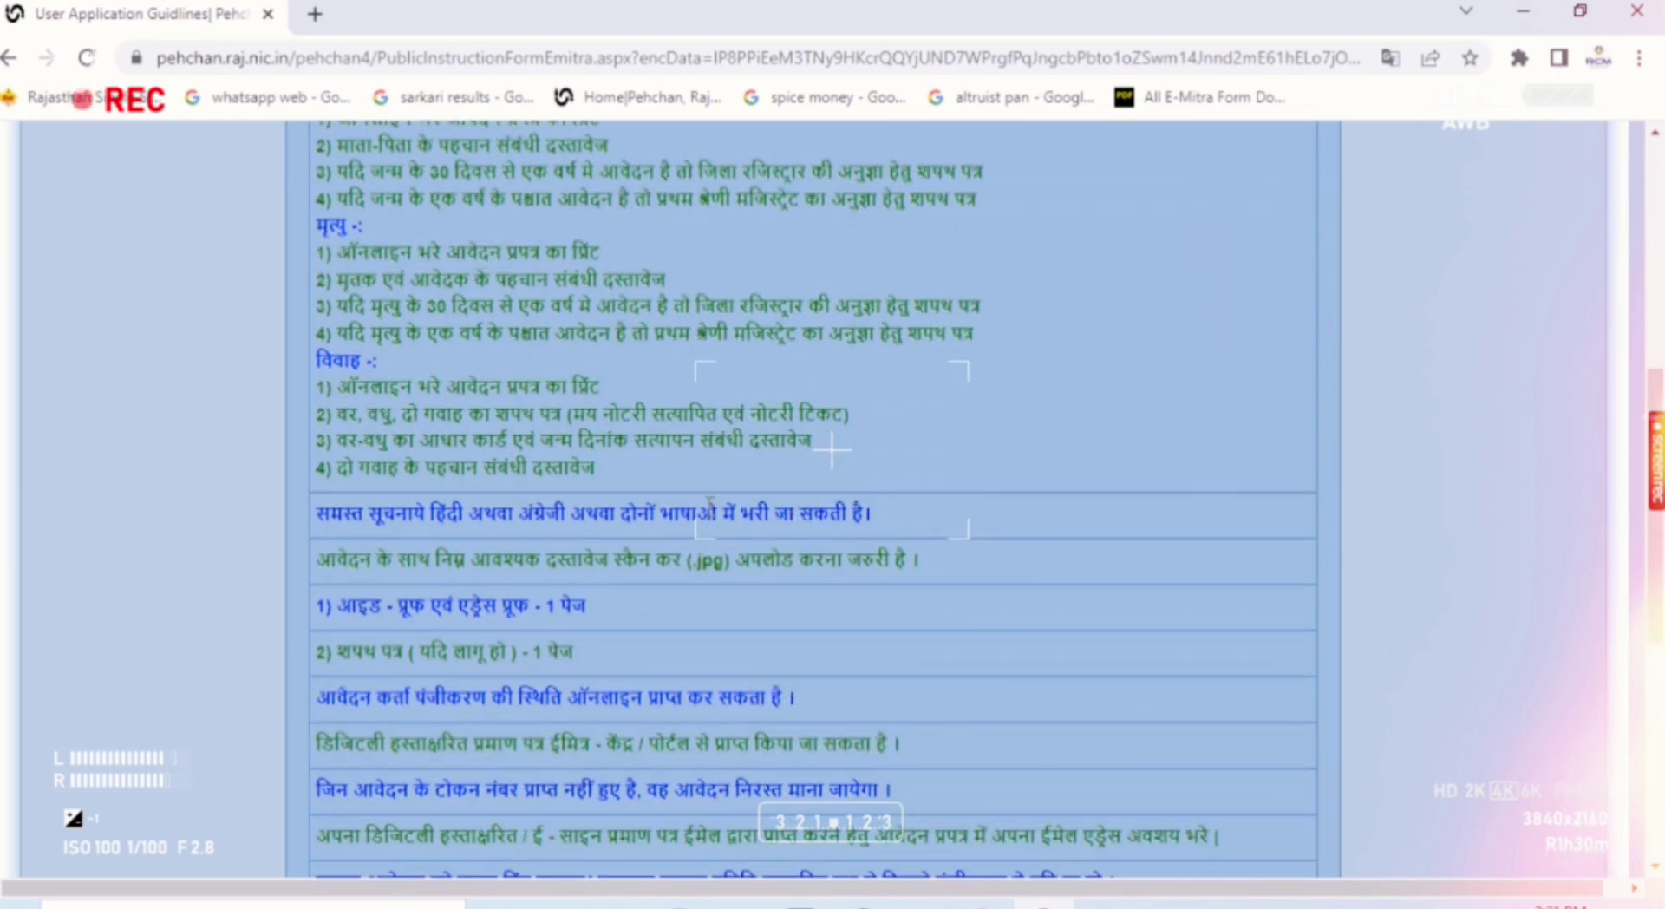
scroll(708, 504, "down", 9)
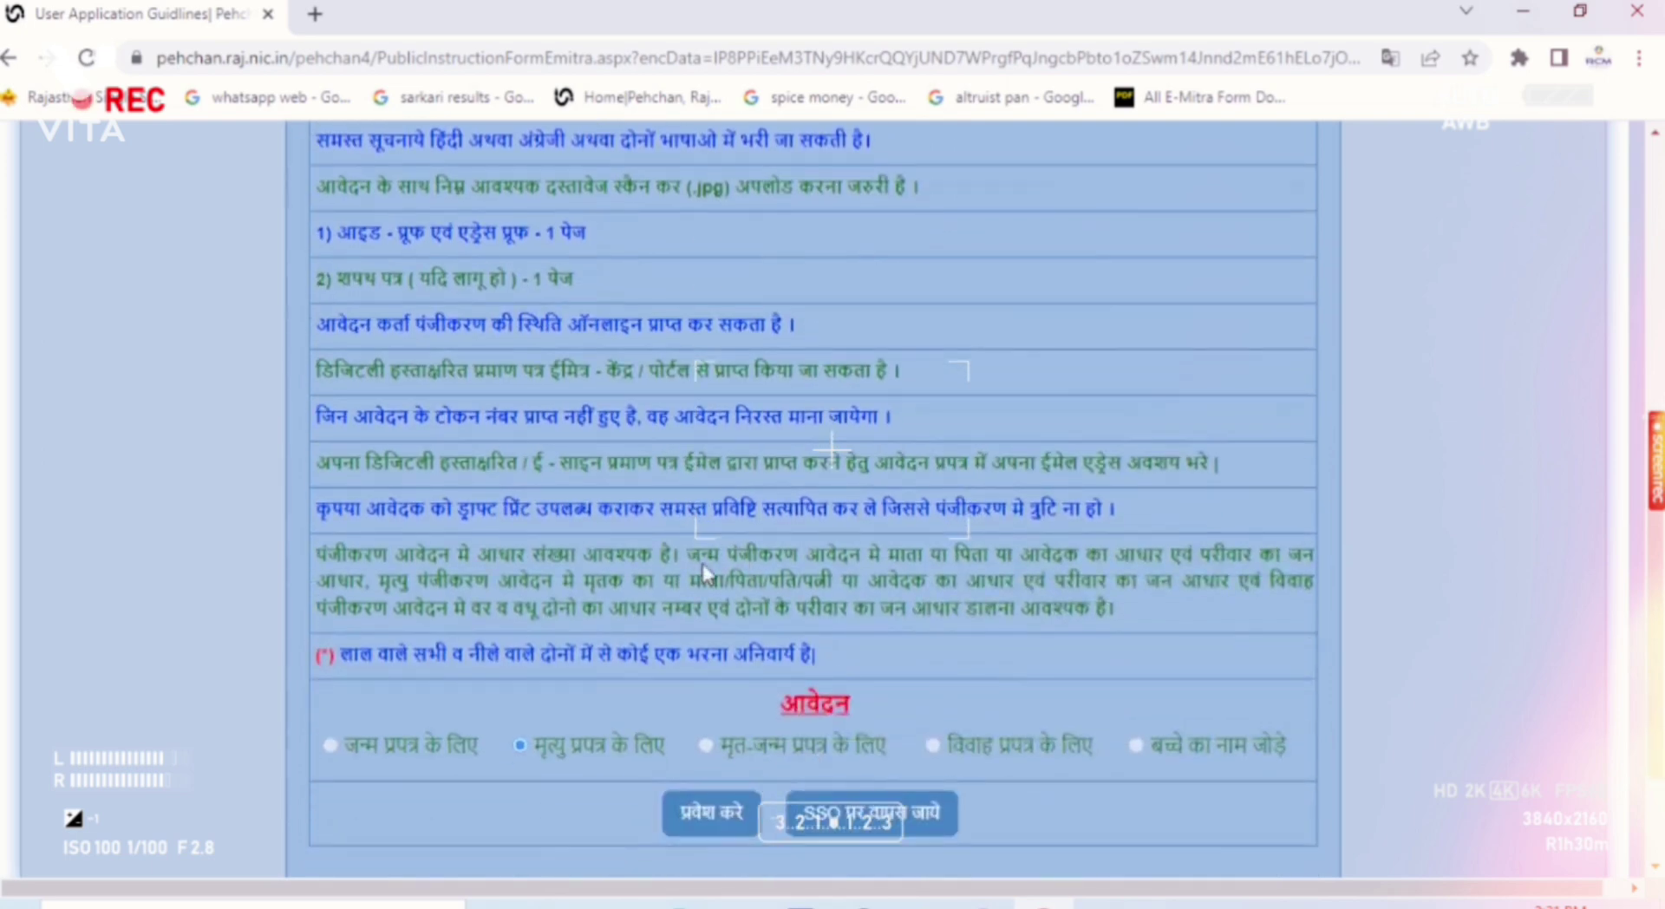
scroll(705, 573, "down", 3)
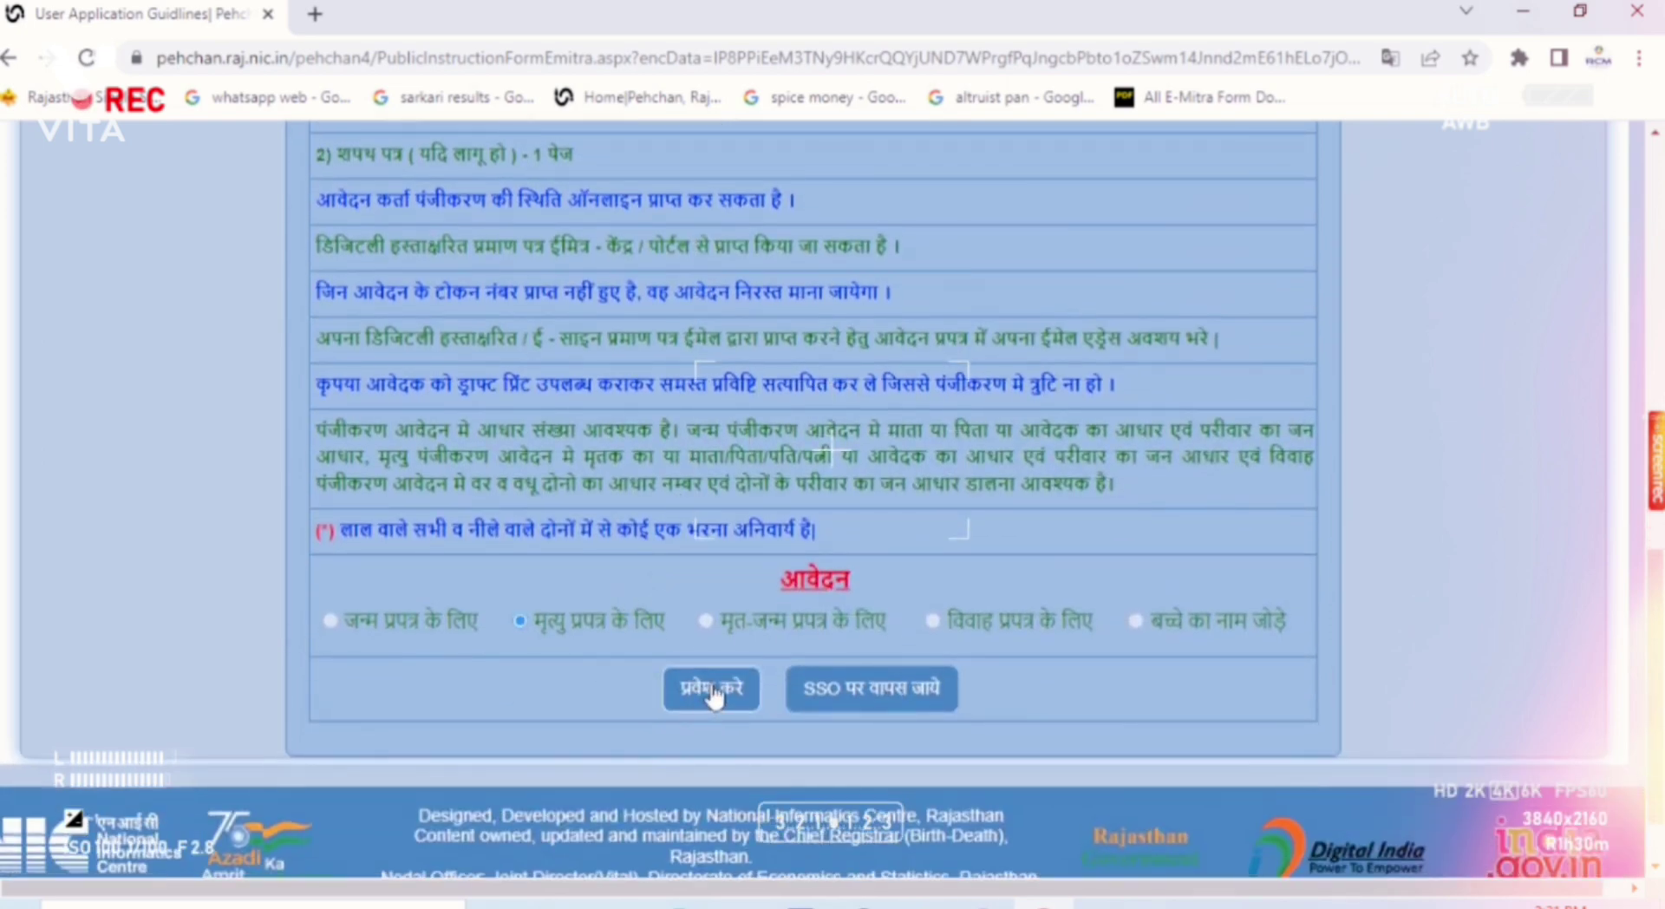
left_click(712, 691)
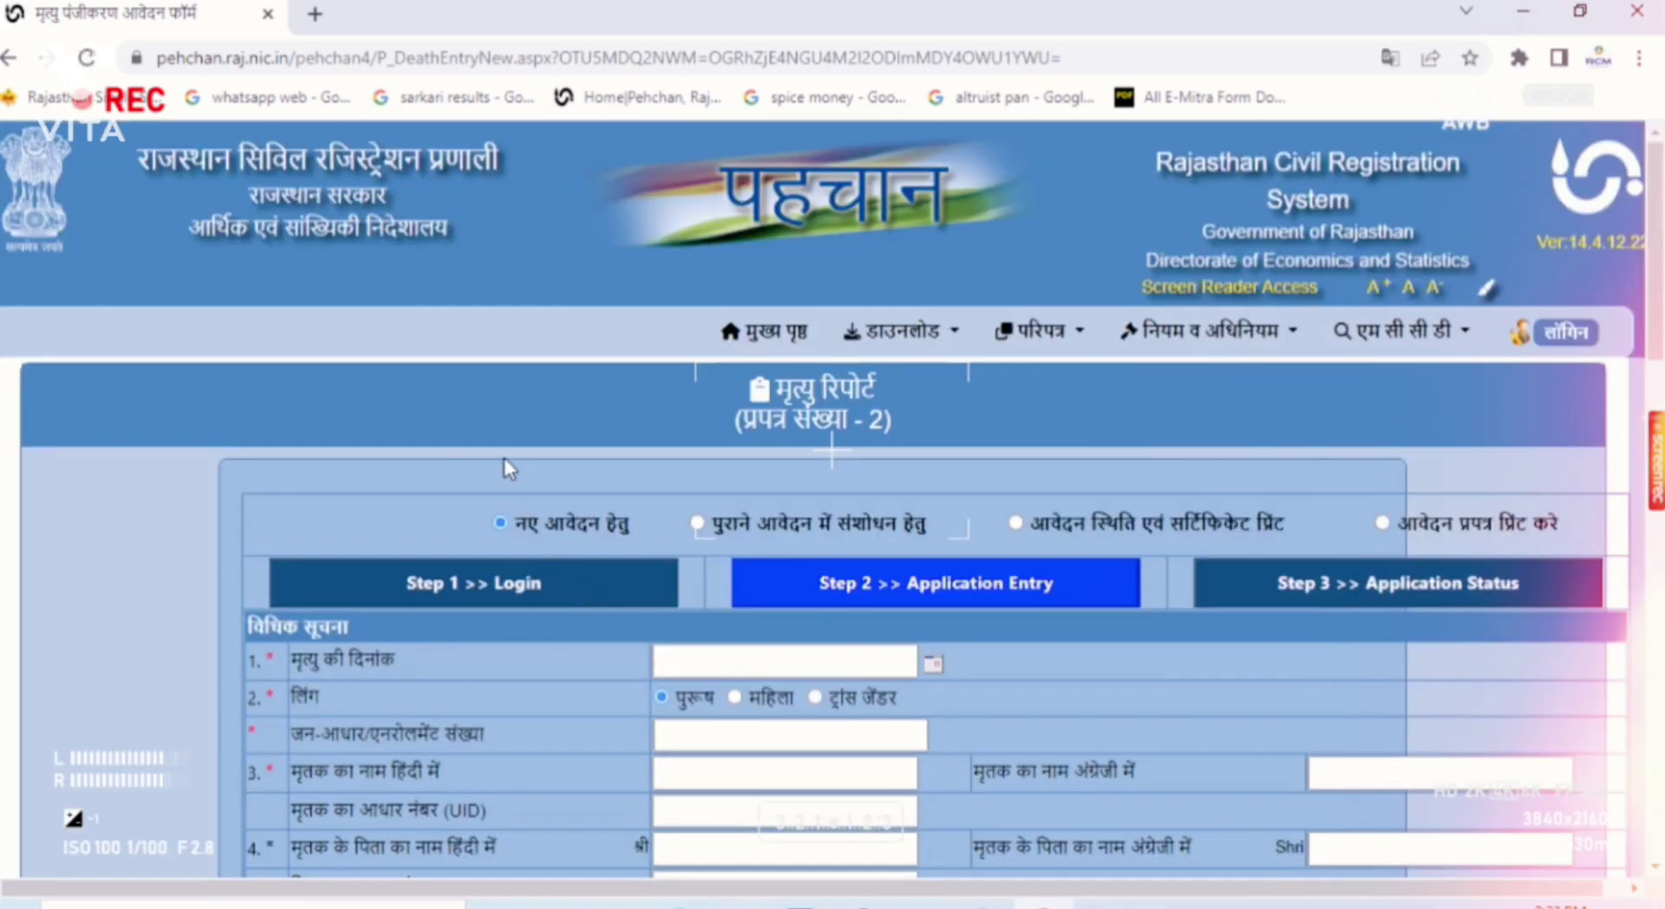
Step: Set the date of death to 10 March 2022 using the calendar picker
scroll(502, 457, "down", 3)
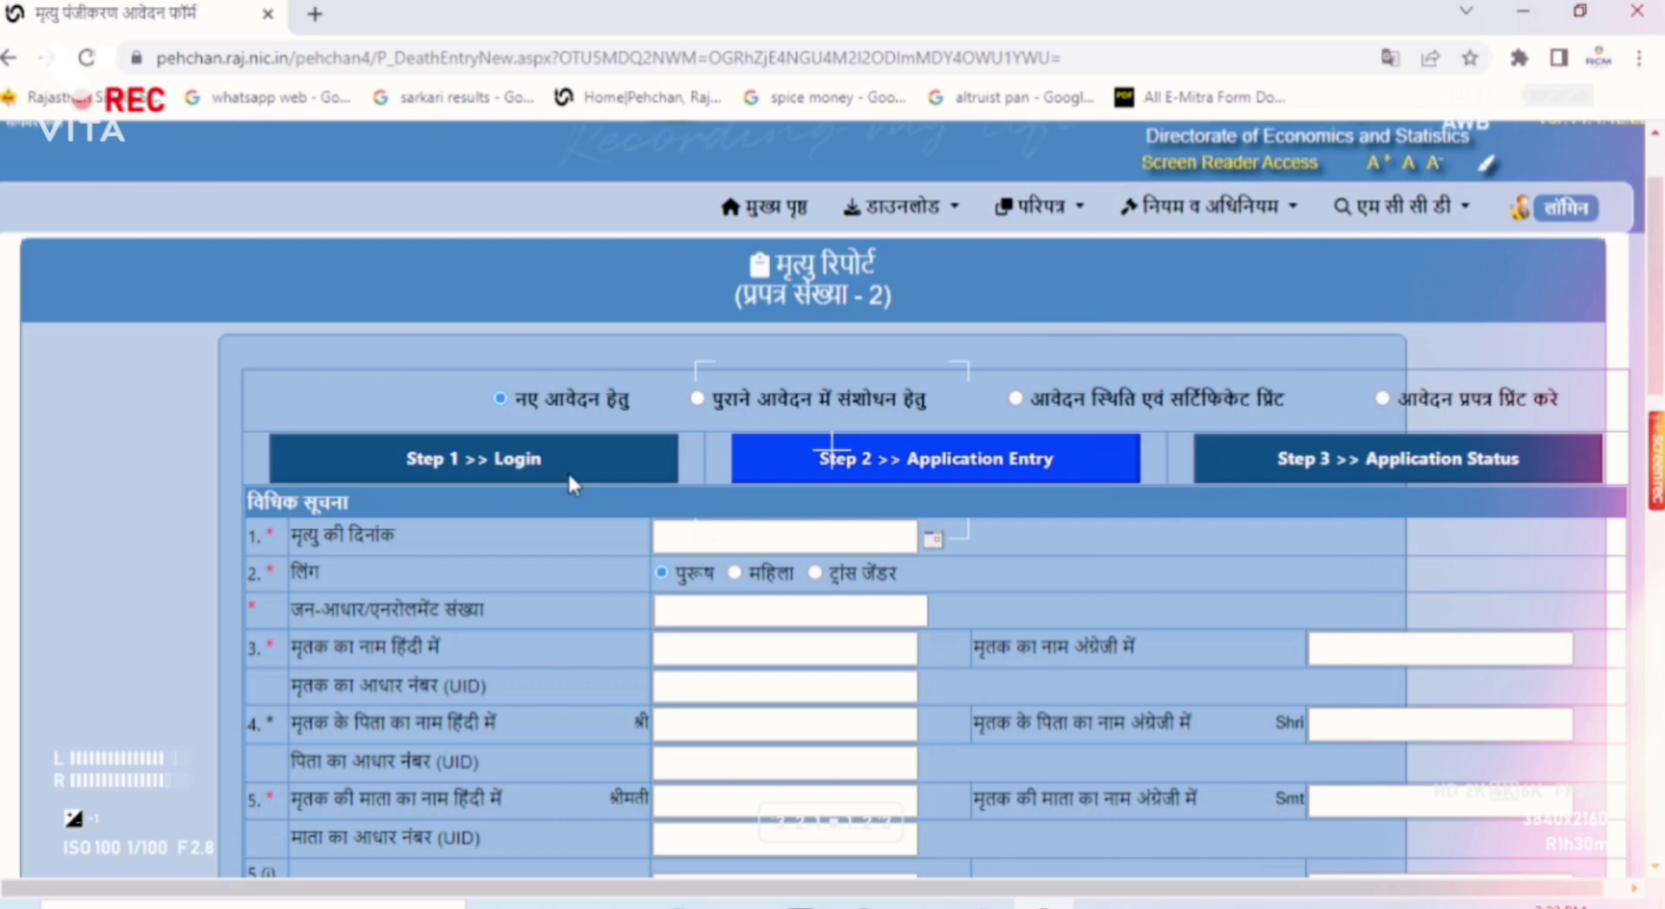
left_click(695, 544)
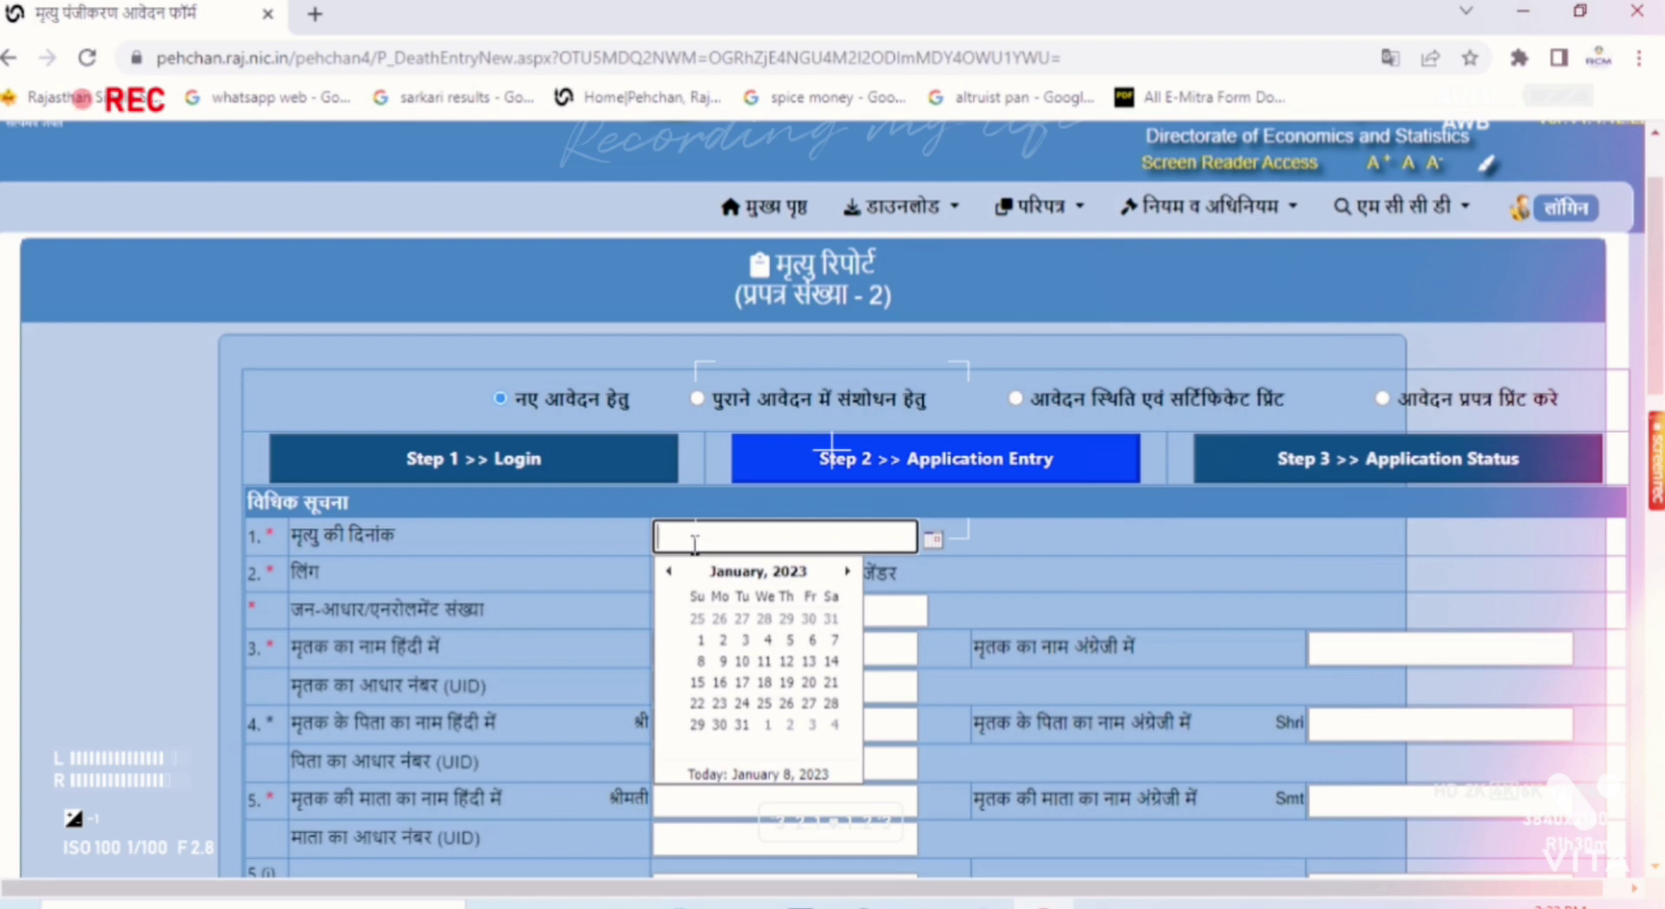
left_click(789, 571)
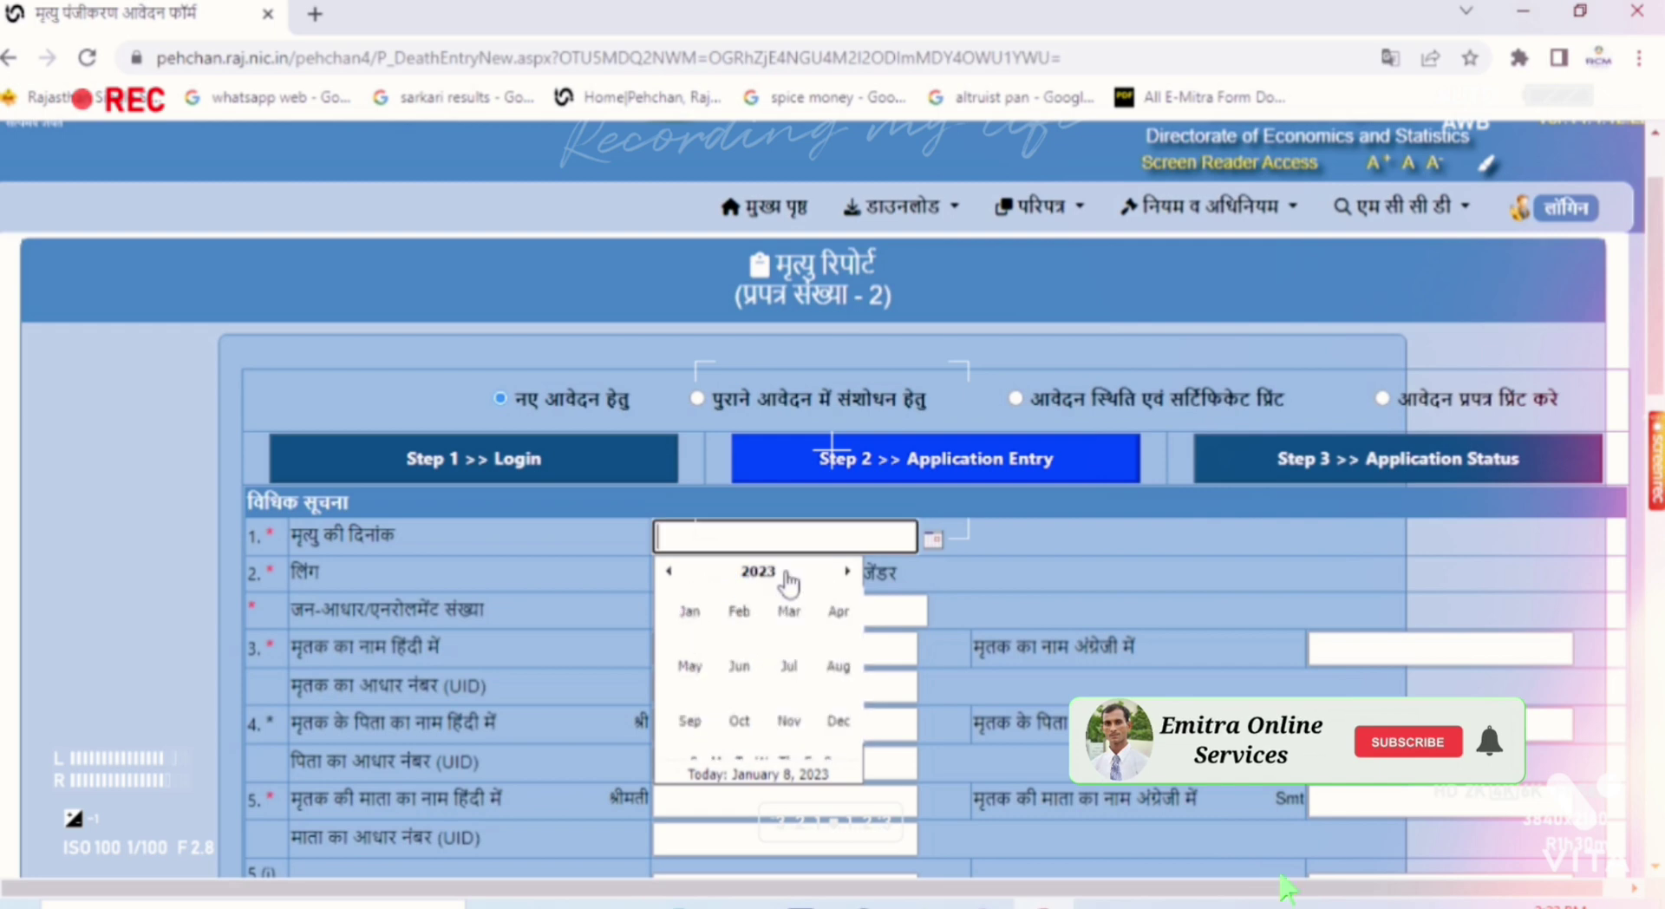
left_click(669, 571)
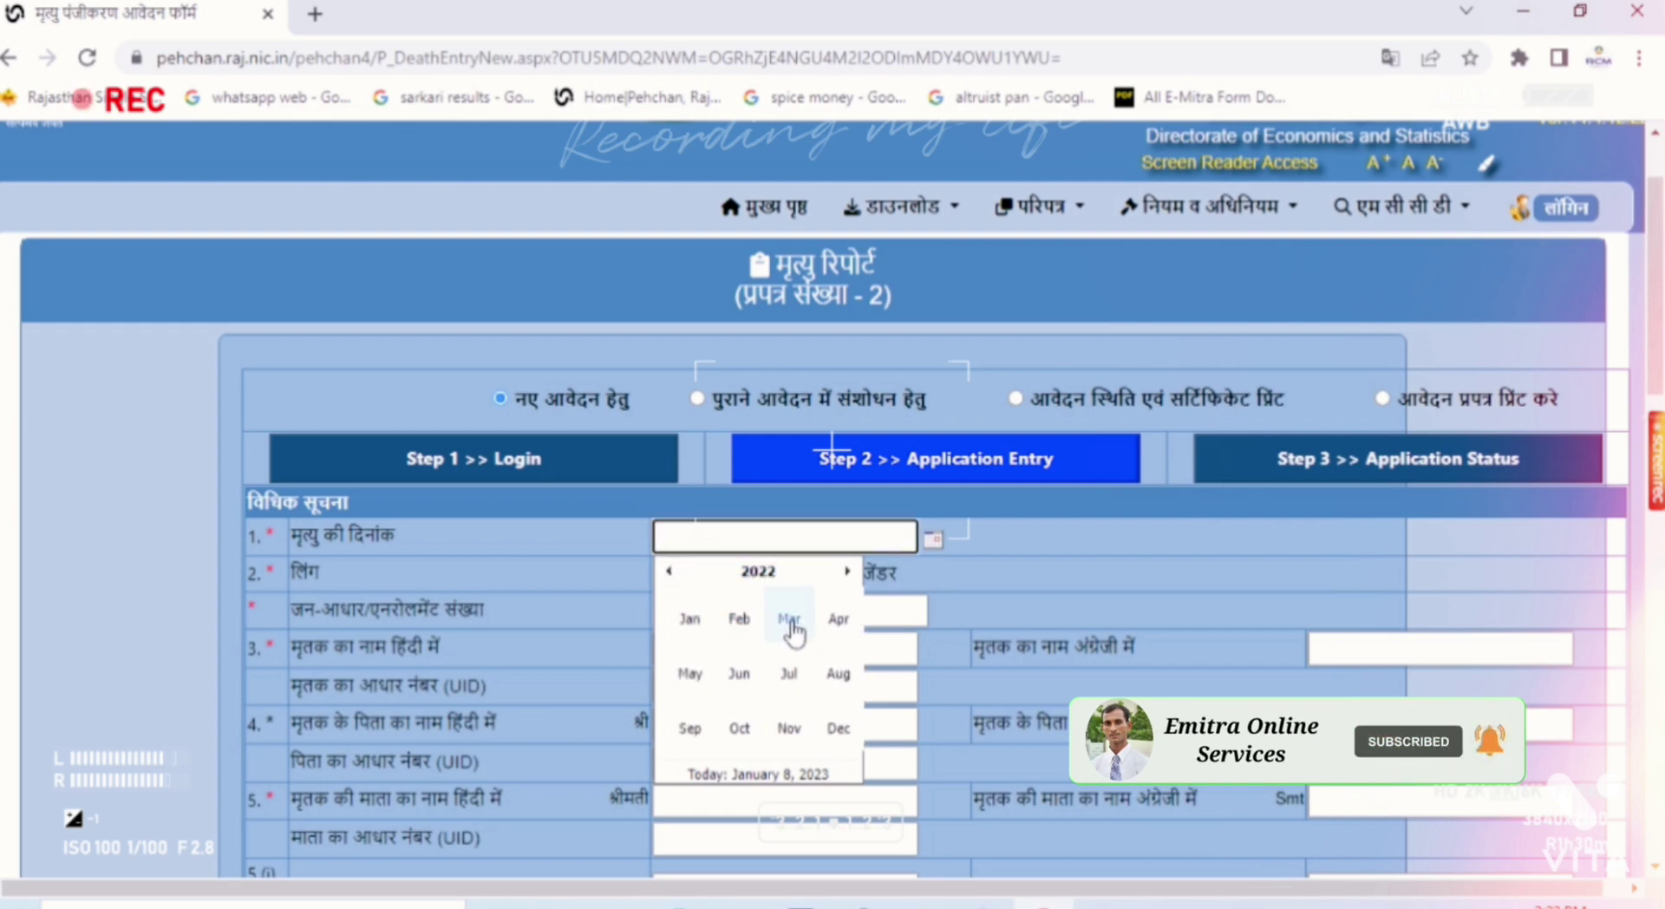
left_click(789, 619)
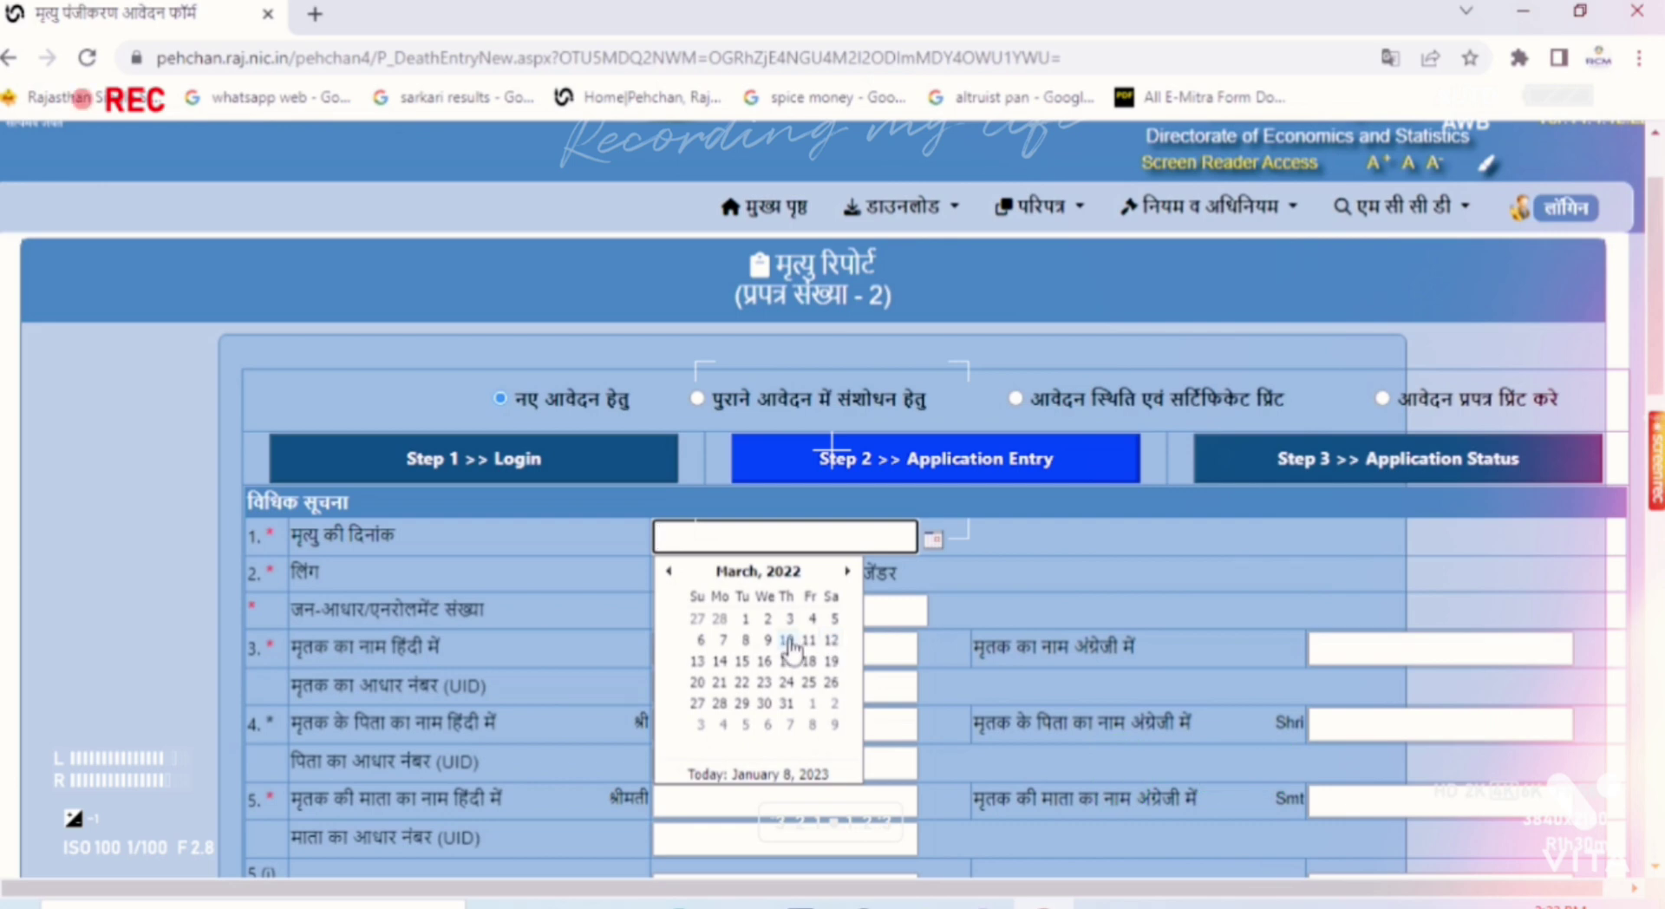
left_click(787, 640)
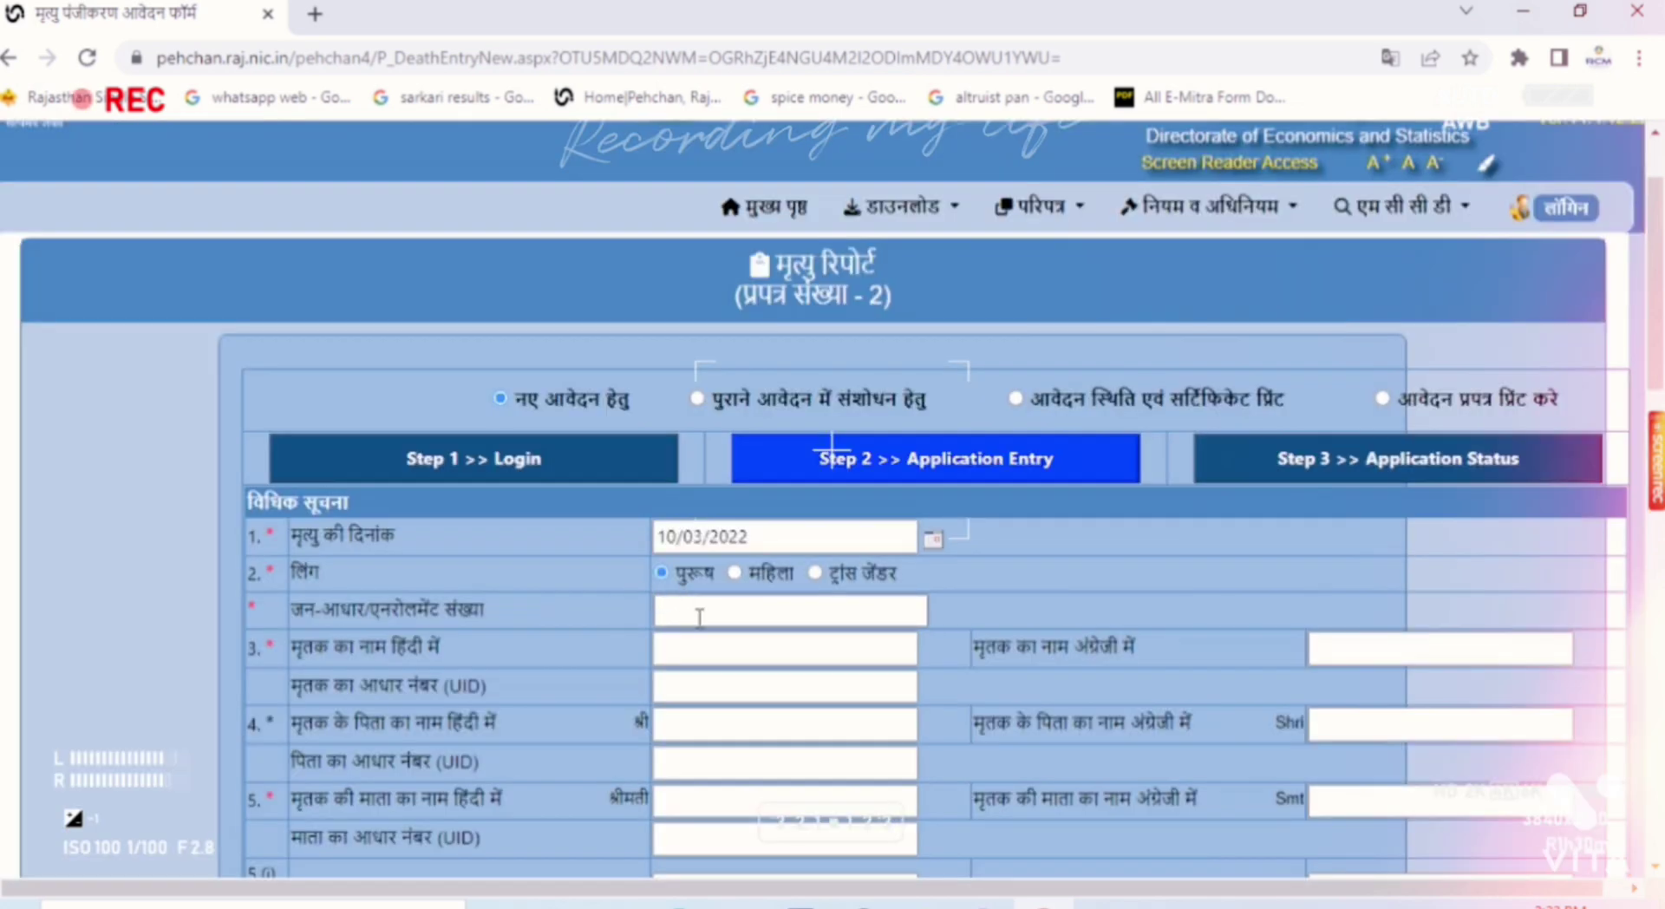
left_click(699, 617)
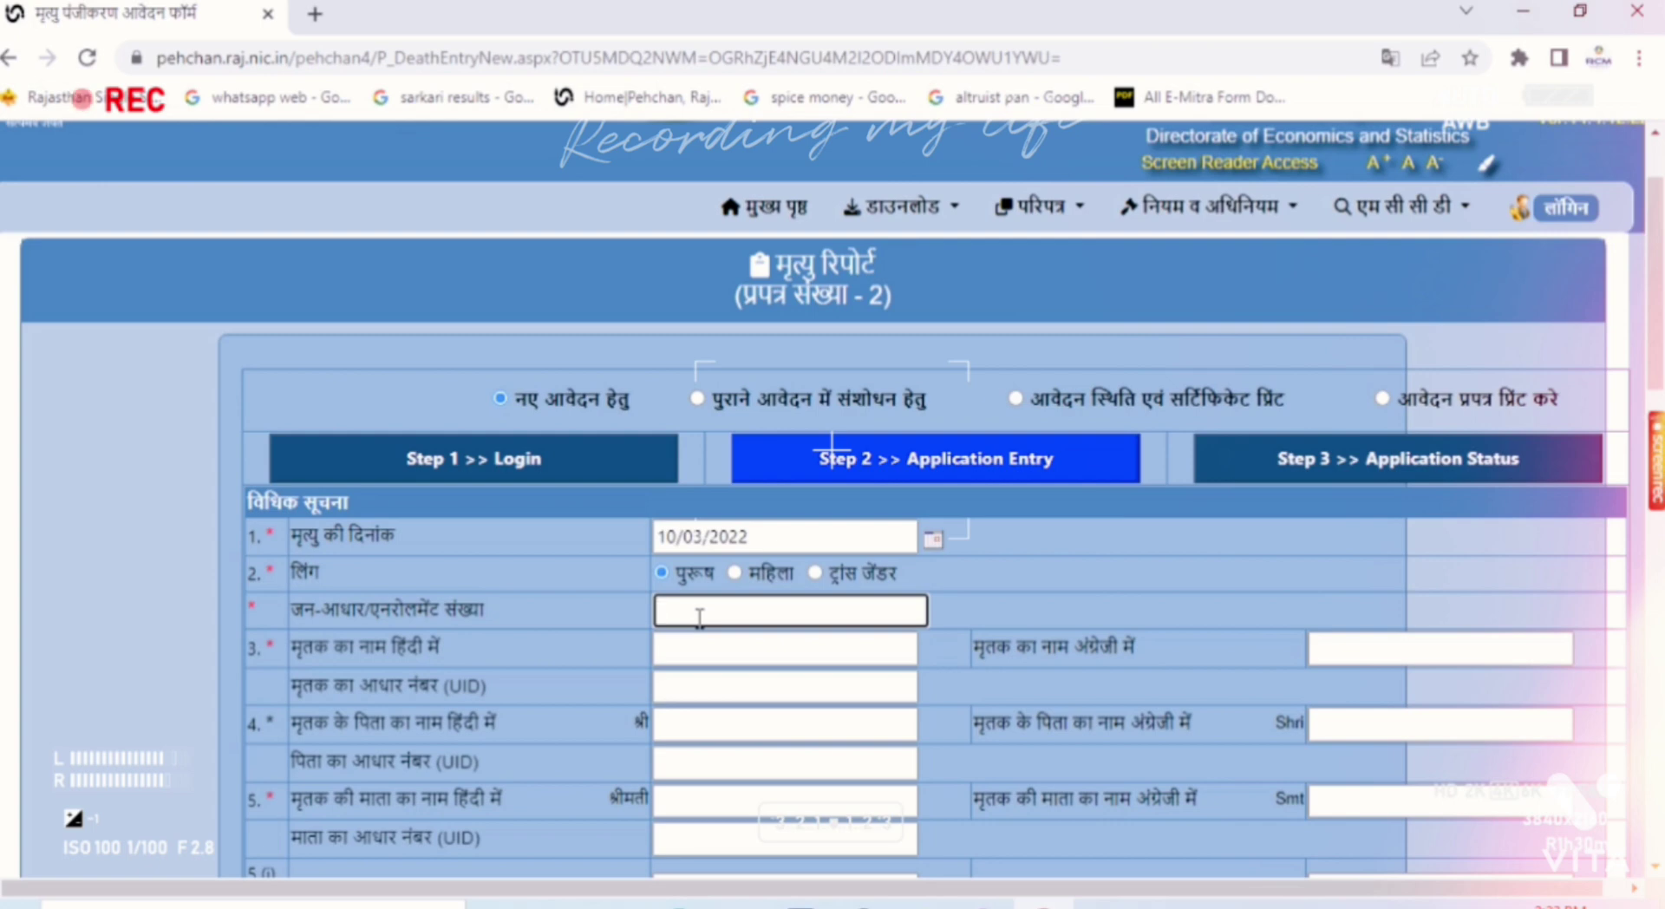
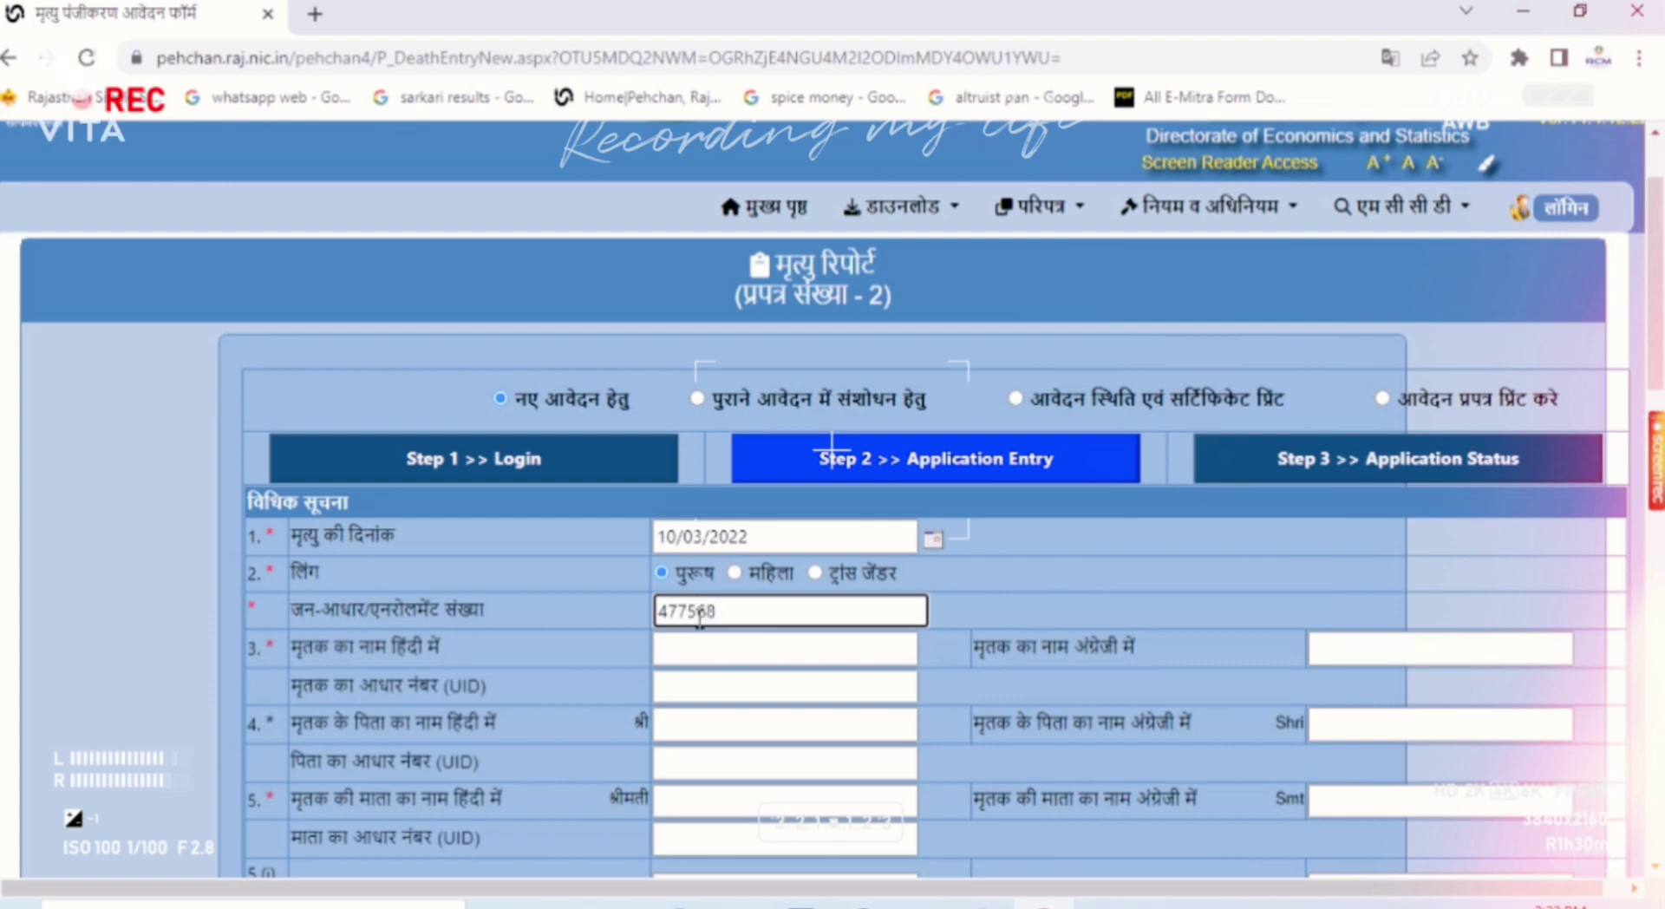
Step: Enter the family's Jan-Aadhaar number and select the first listed family member as the deceased
left_click(607, 629)
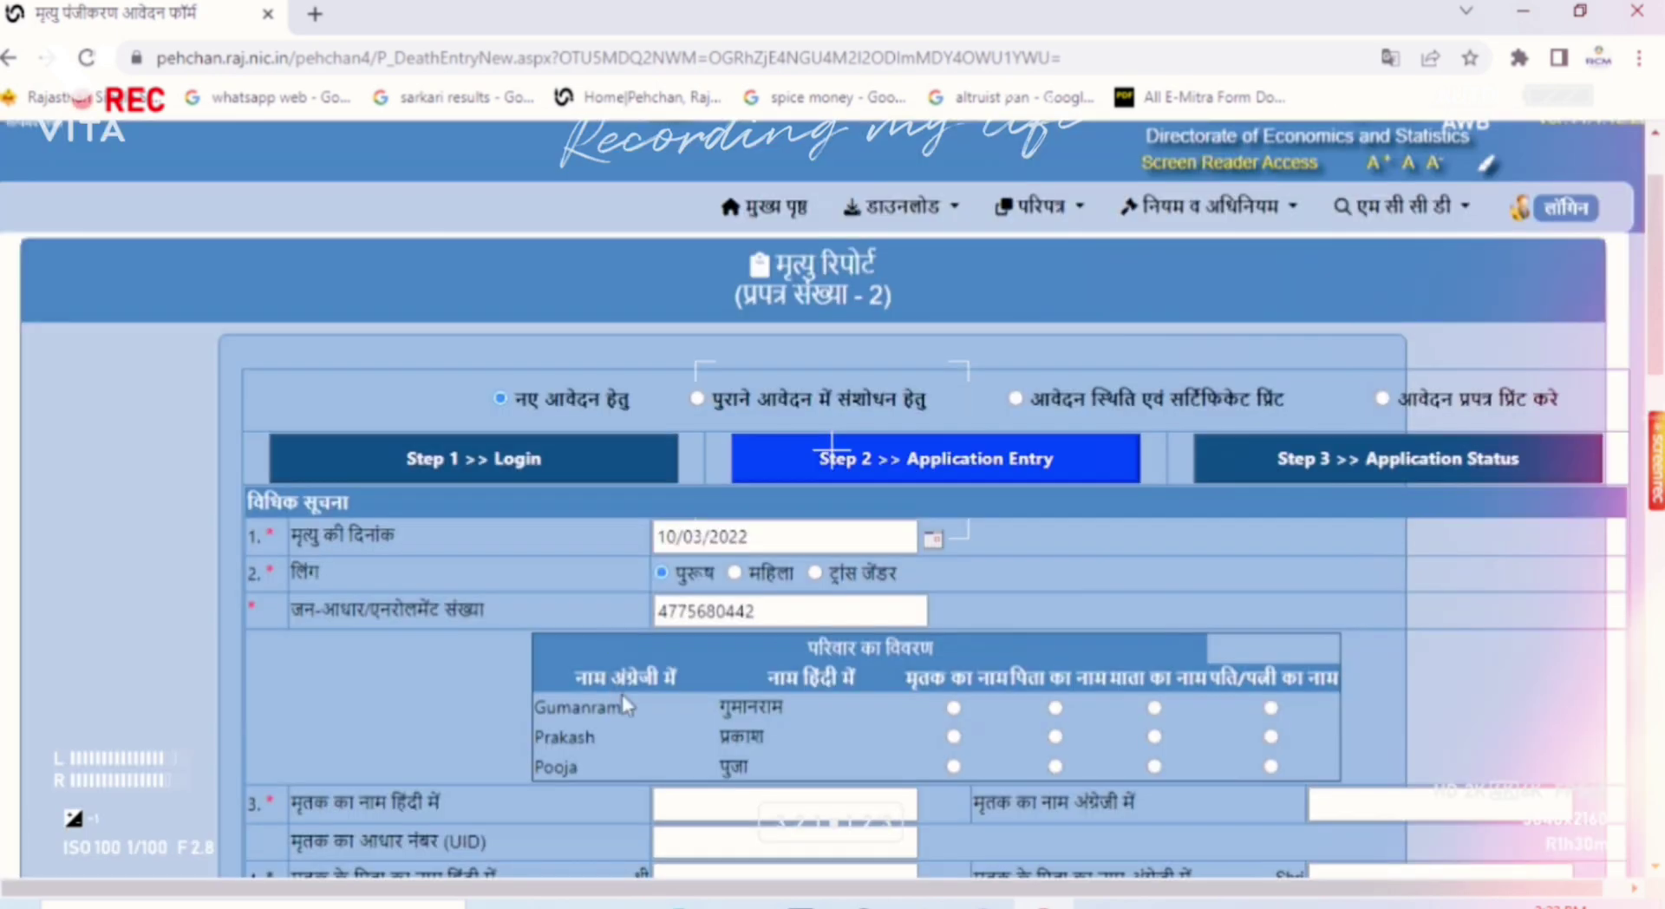
left_click(954, 708)
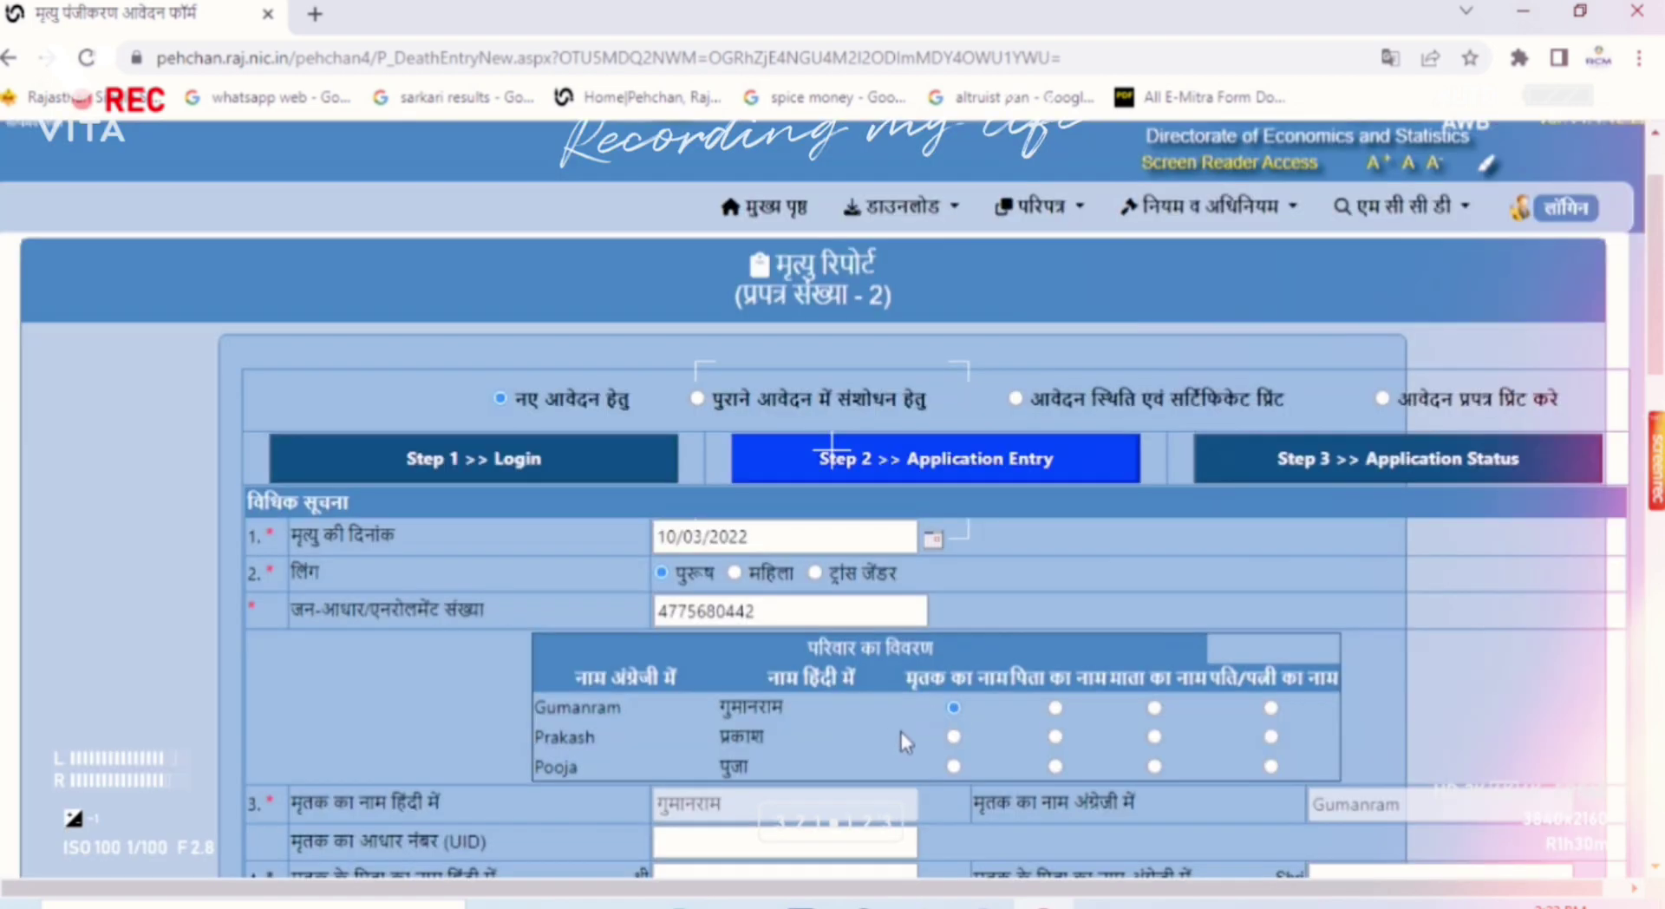
left_click(1054, 709)
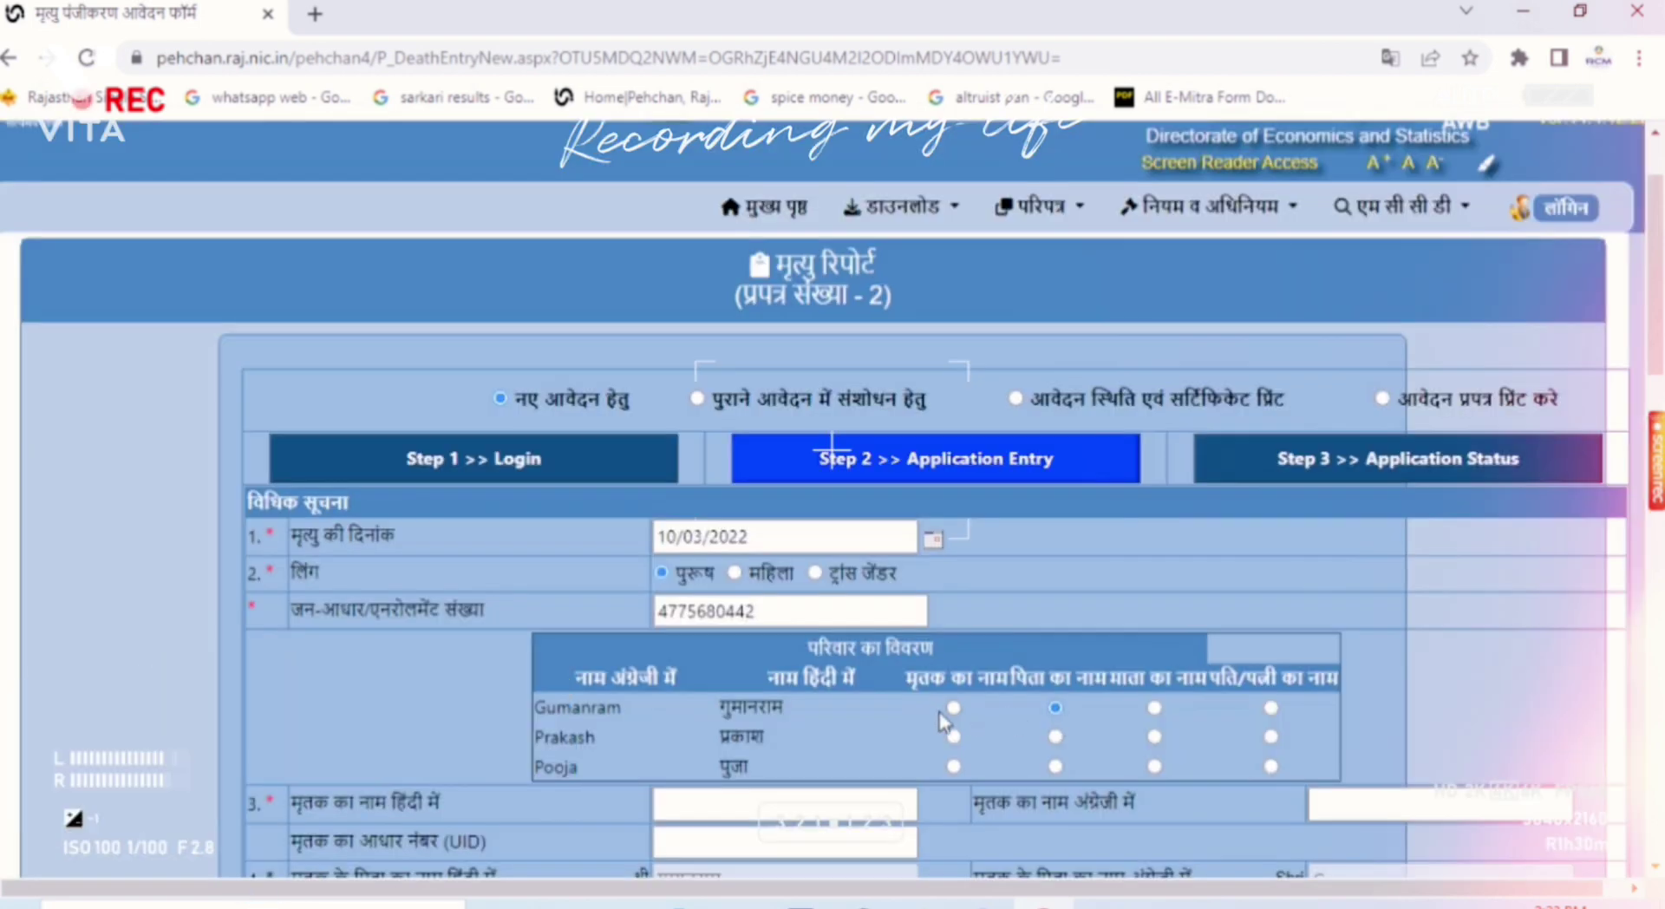
left_click(953, 707)
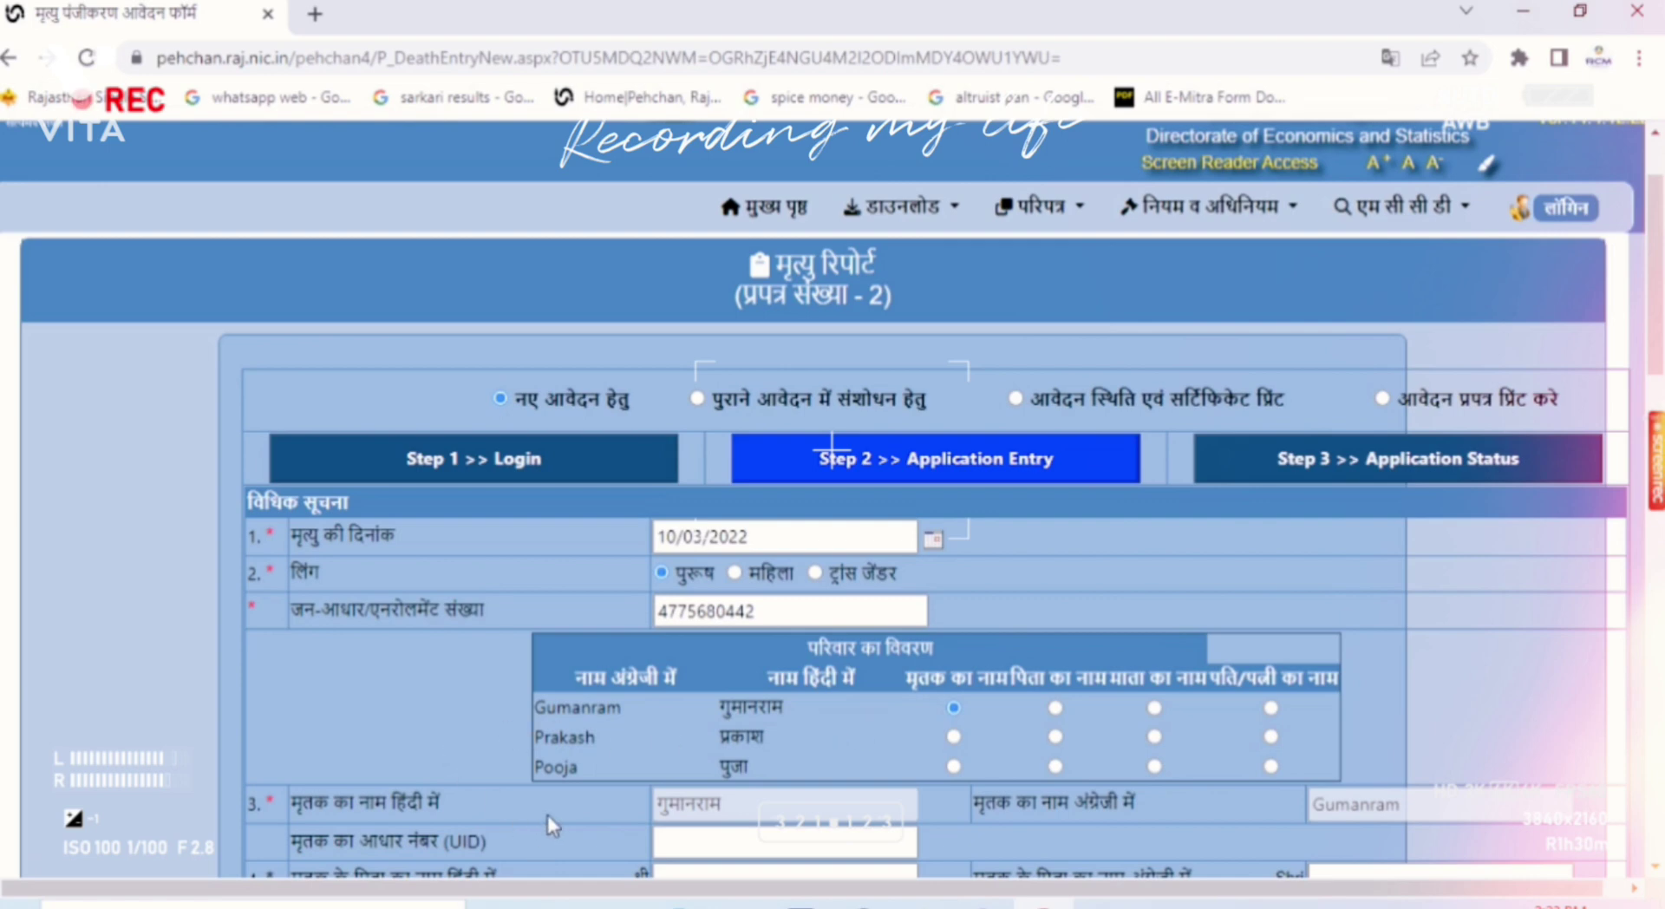
scroll(554, 811, "down", 1)
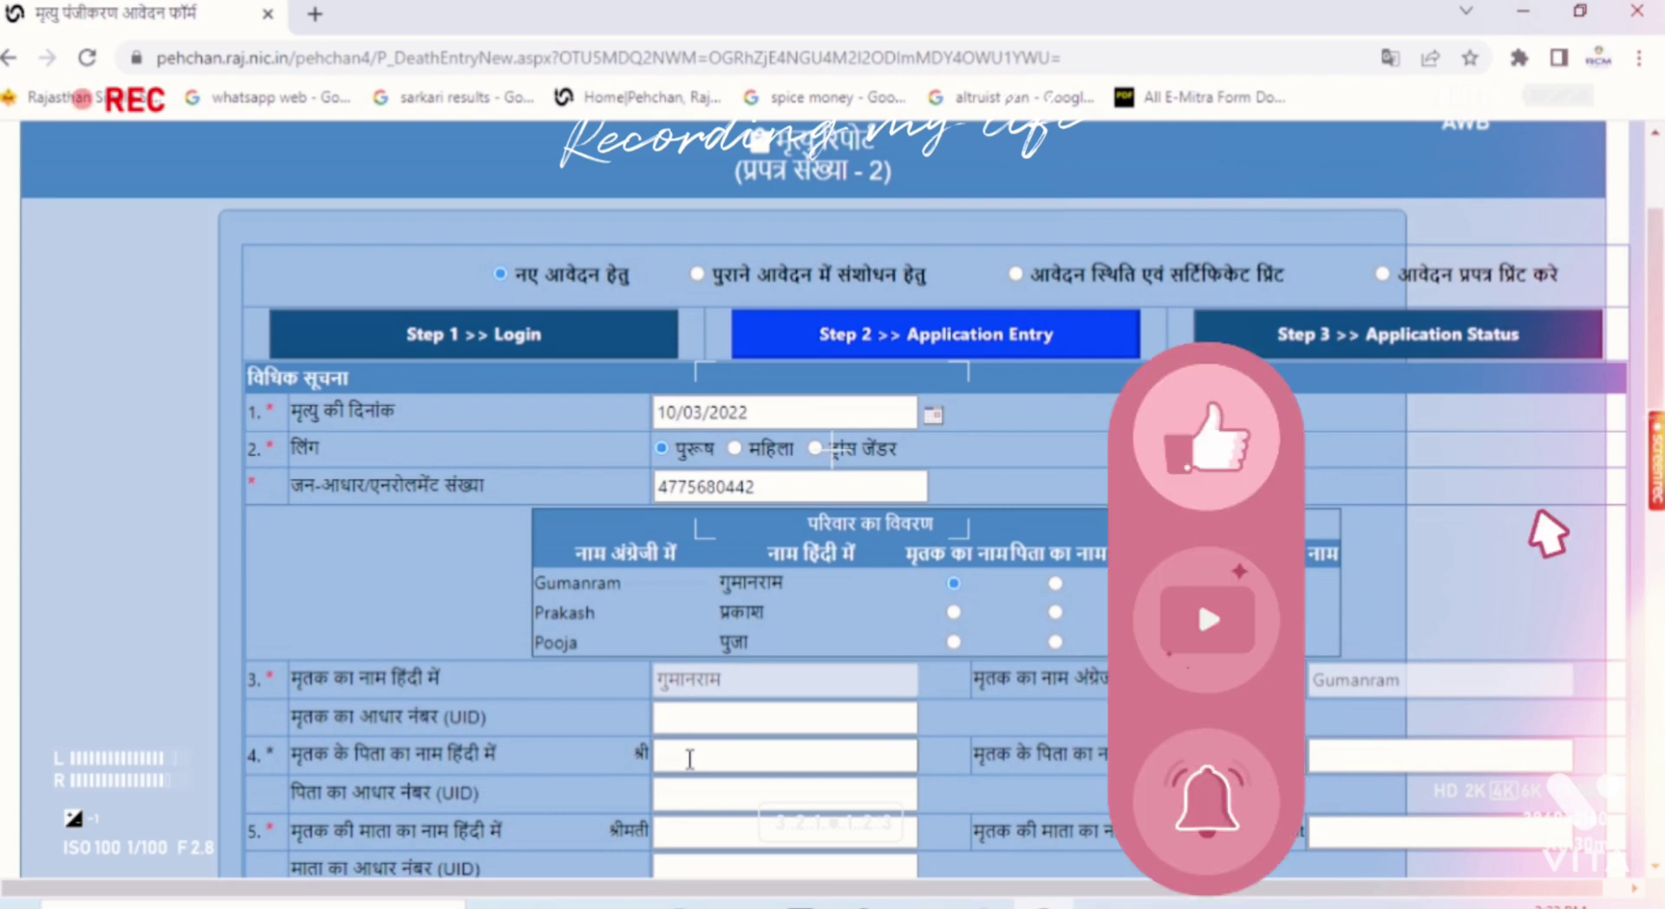
Step: Enter the father's name in Hindi via phonetic transliteration and in English capitals
left_click(689, 758)
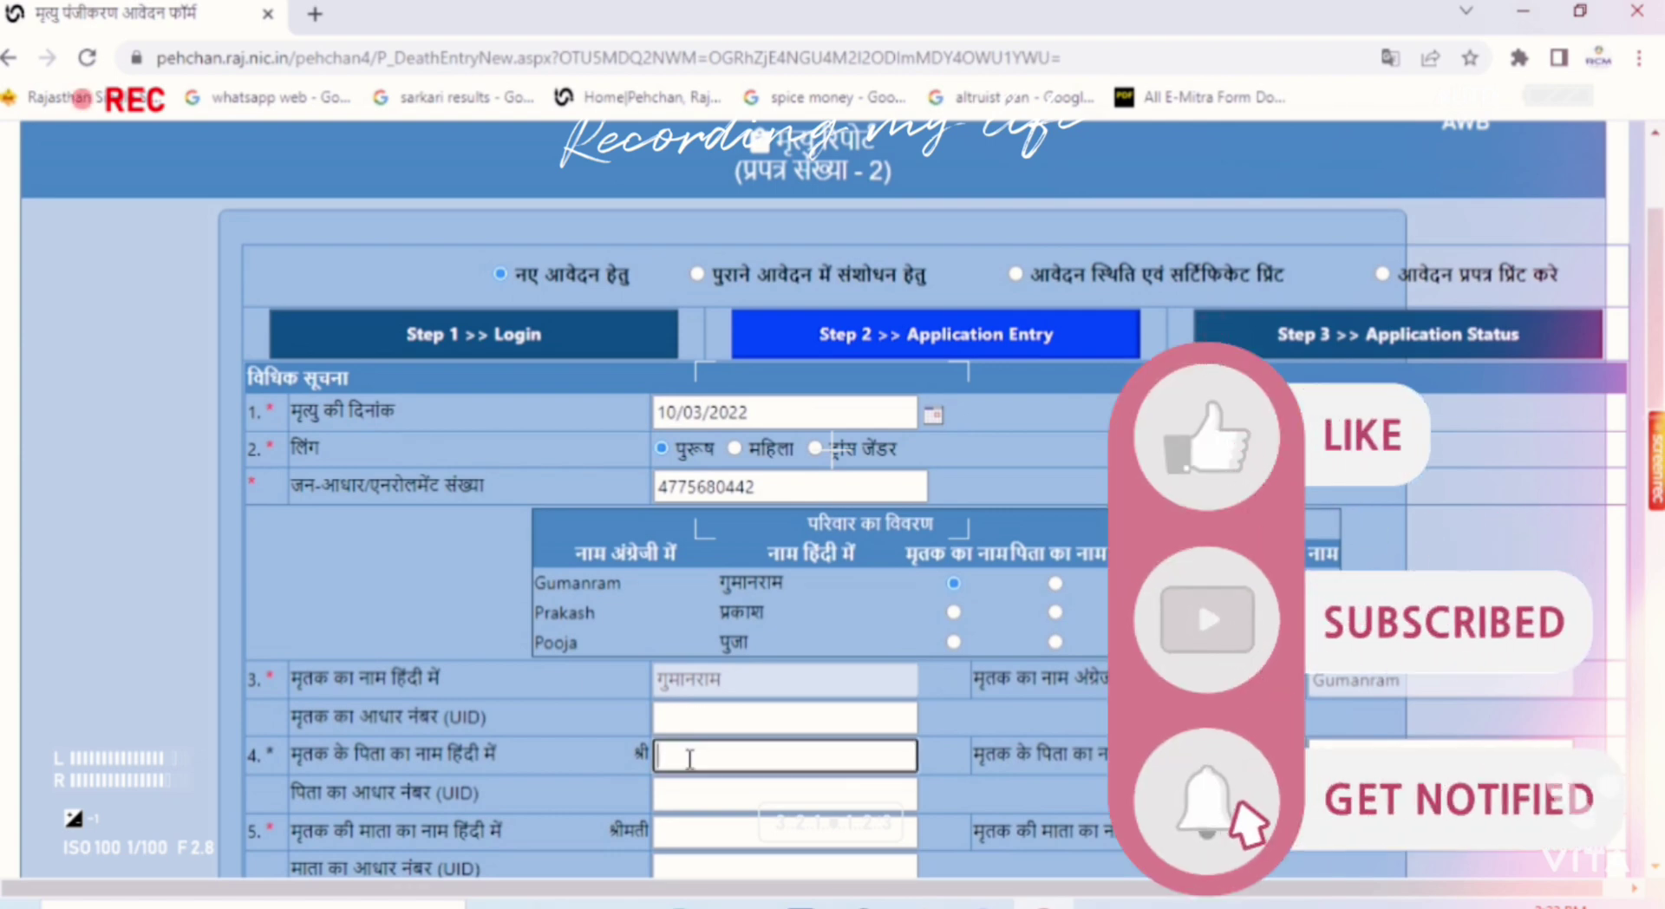
key("alt+shift")
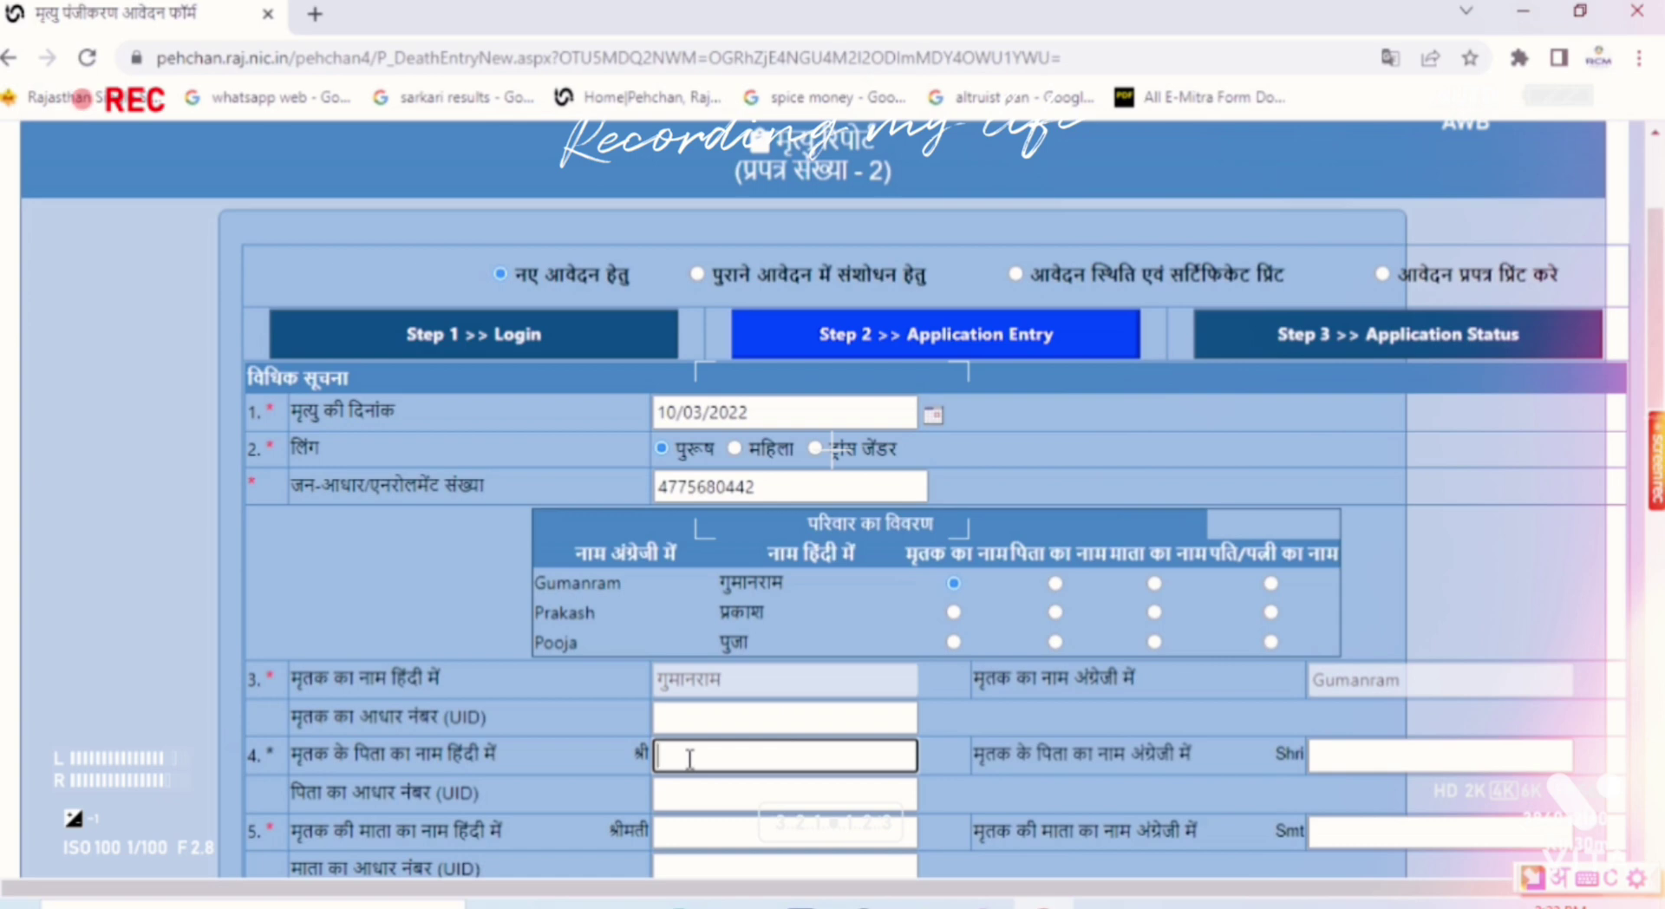
type("bhagi")
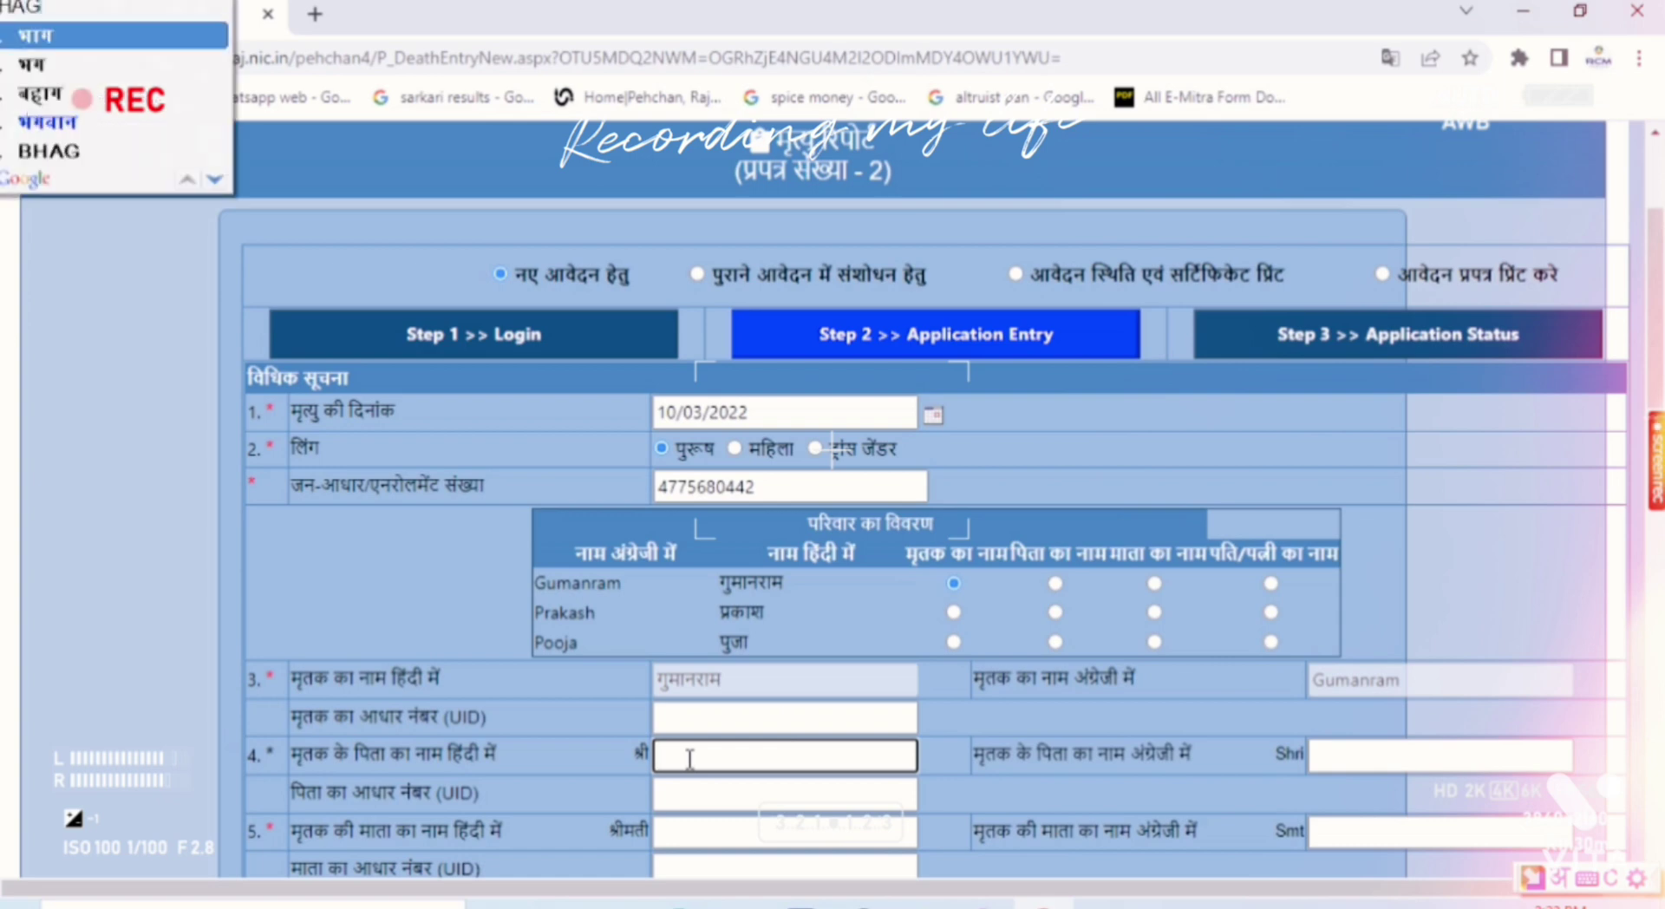
type("rath")
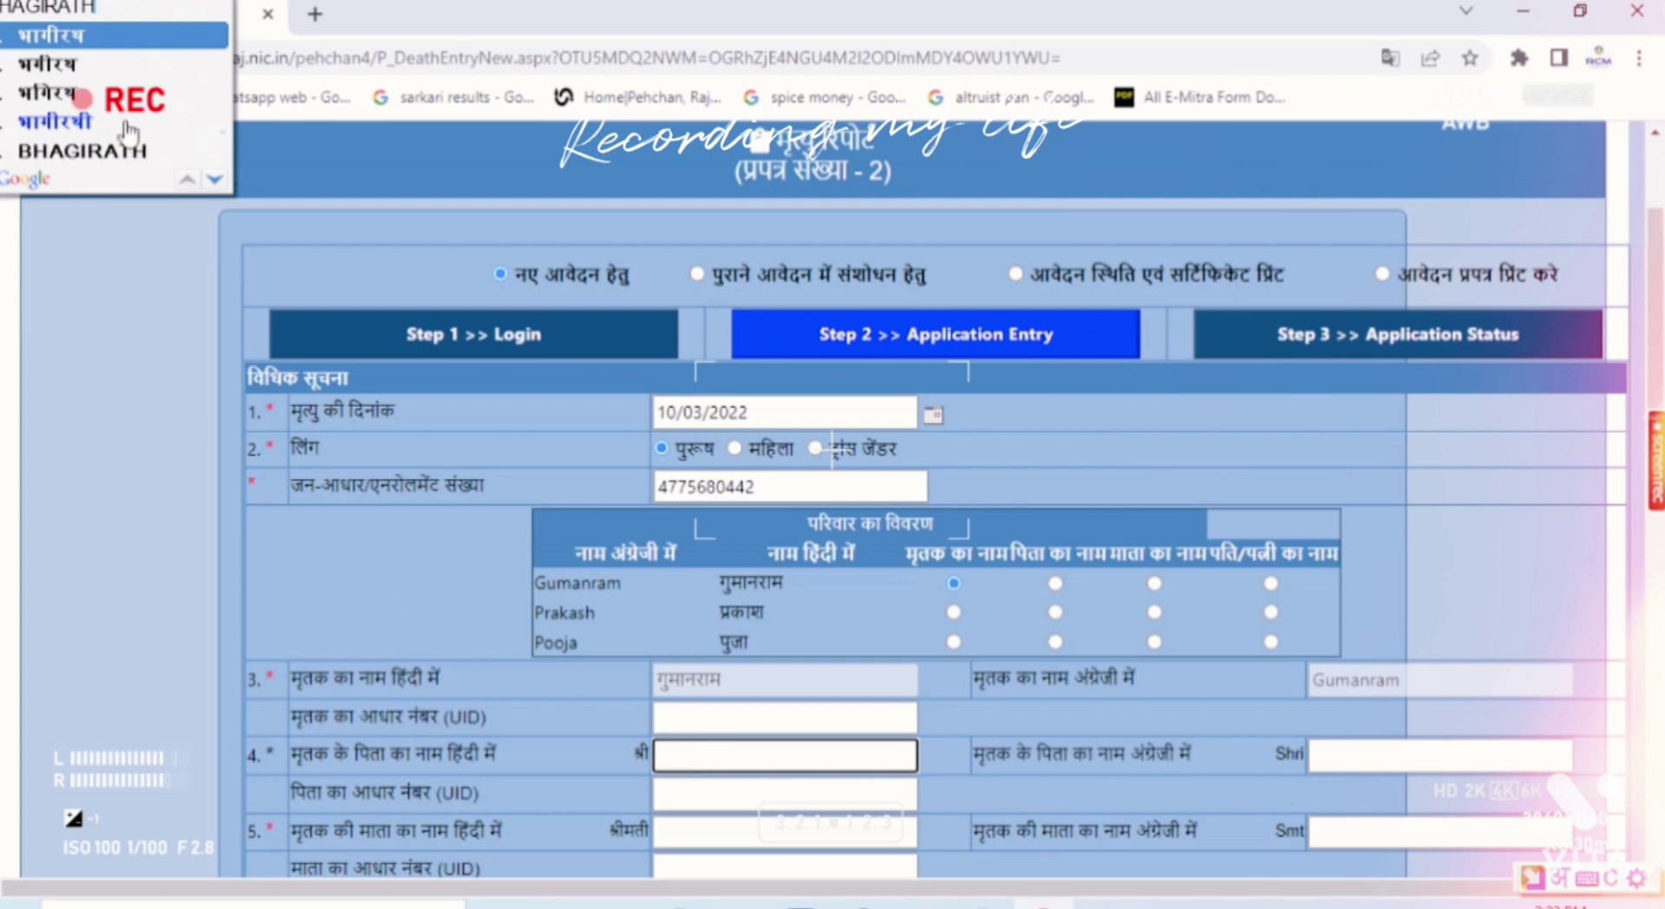
left_click(84, 36)
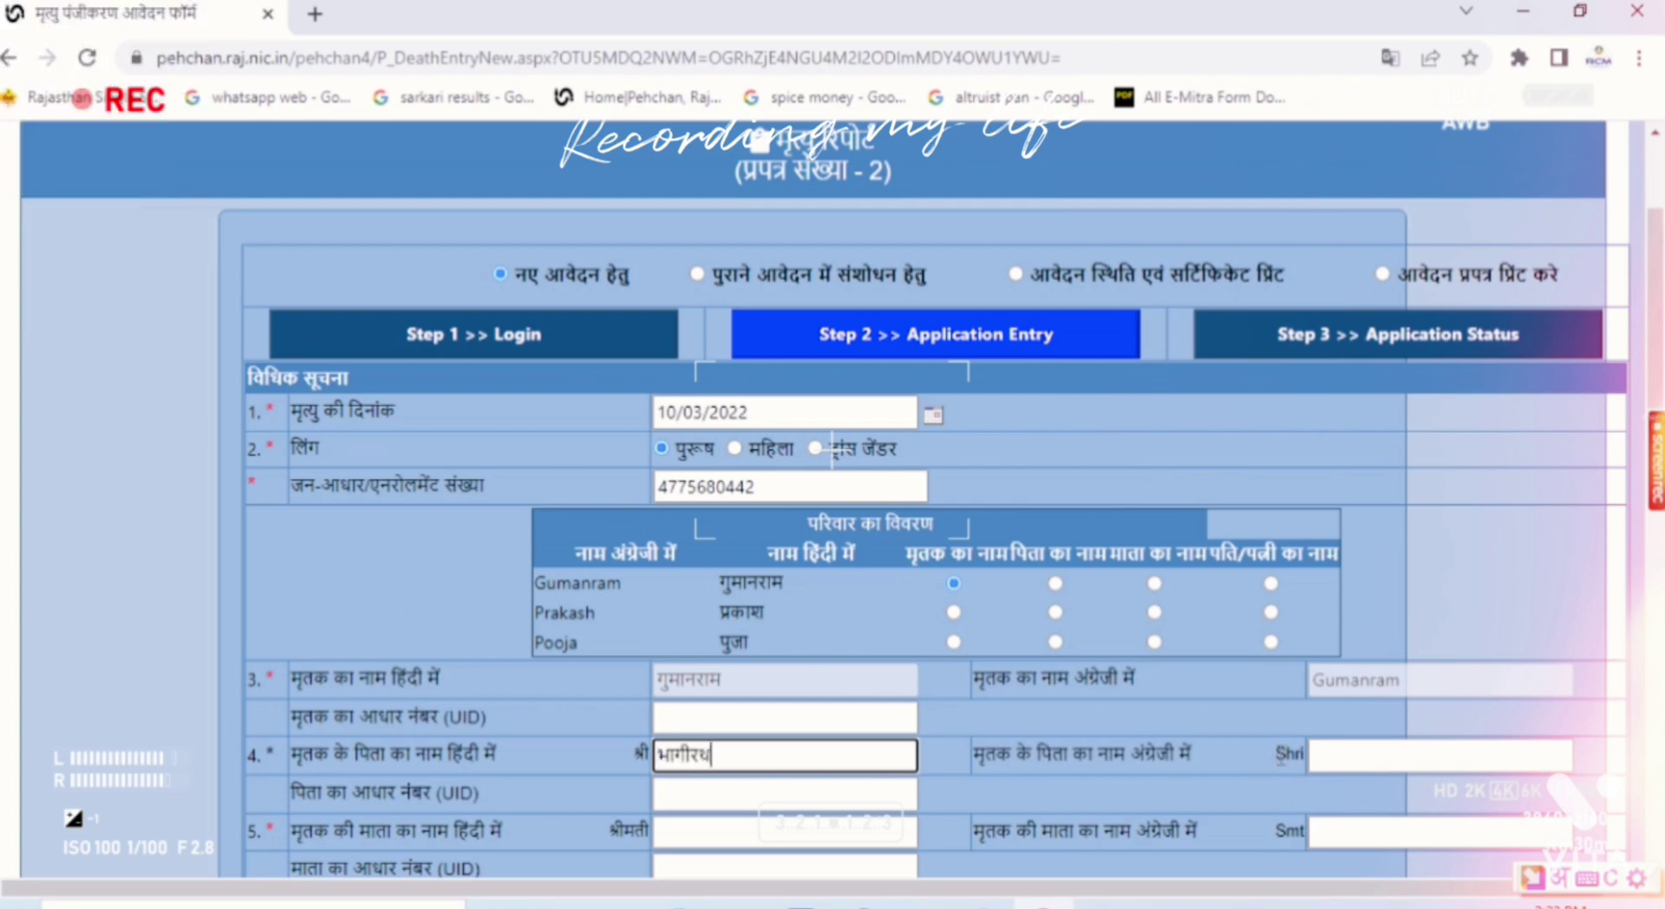
left_click(1344, 763)
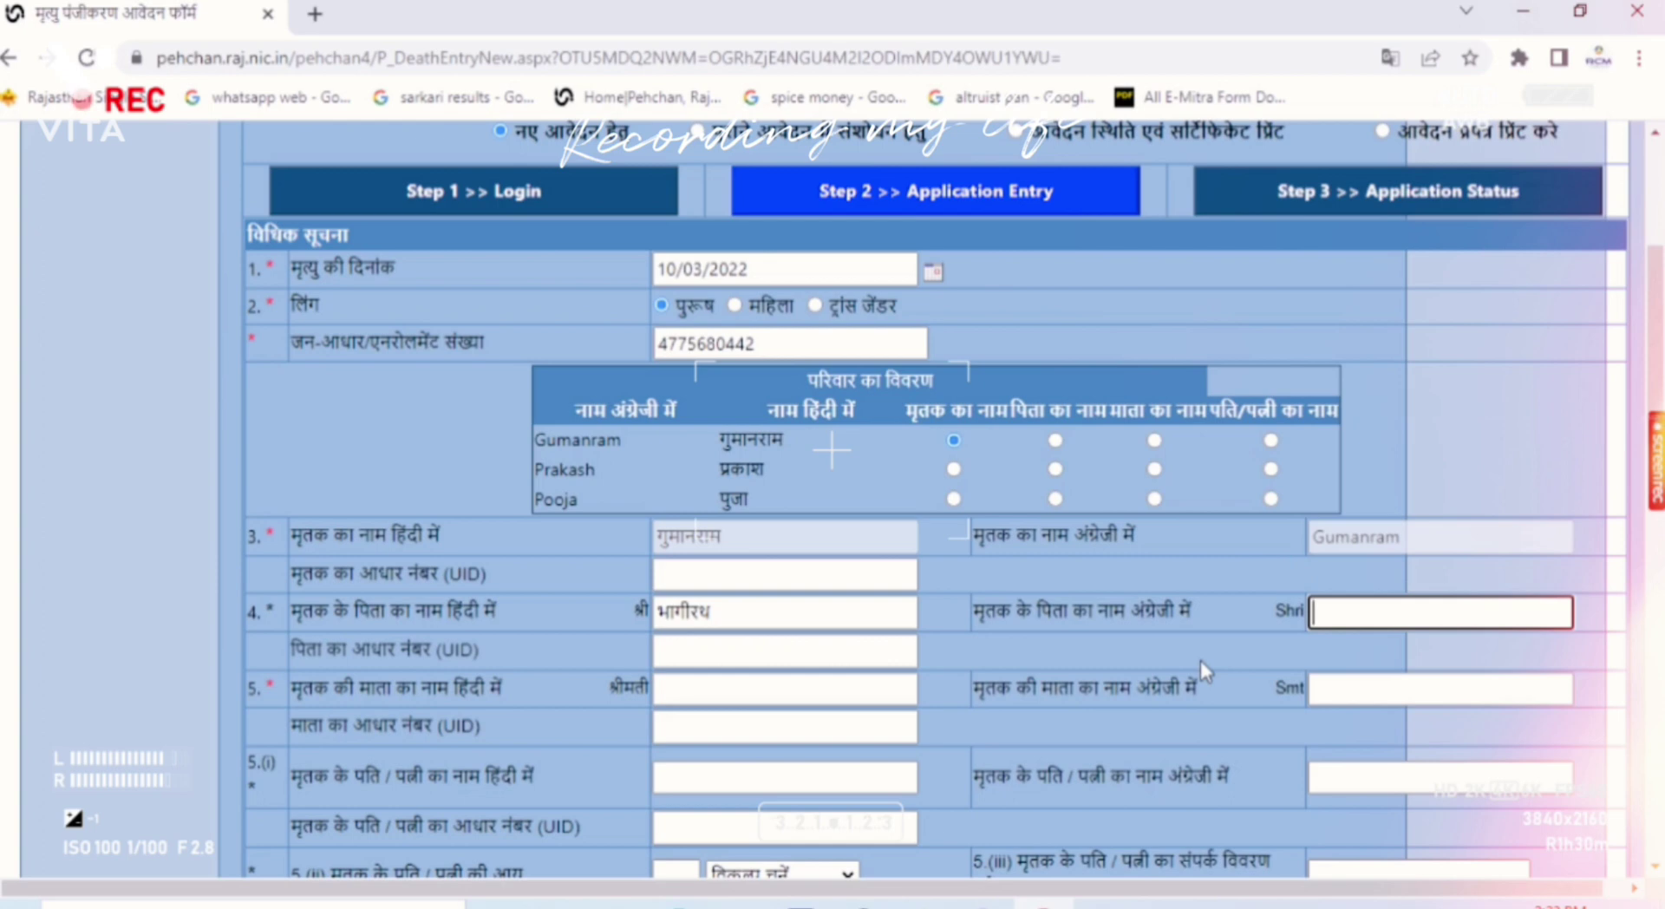
type("BHAGIRATH")
key("Tab")
scroll(798, 753, "up", 1)
scroll(754, 766, "down", 2)
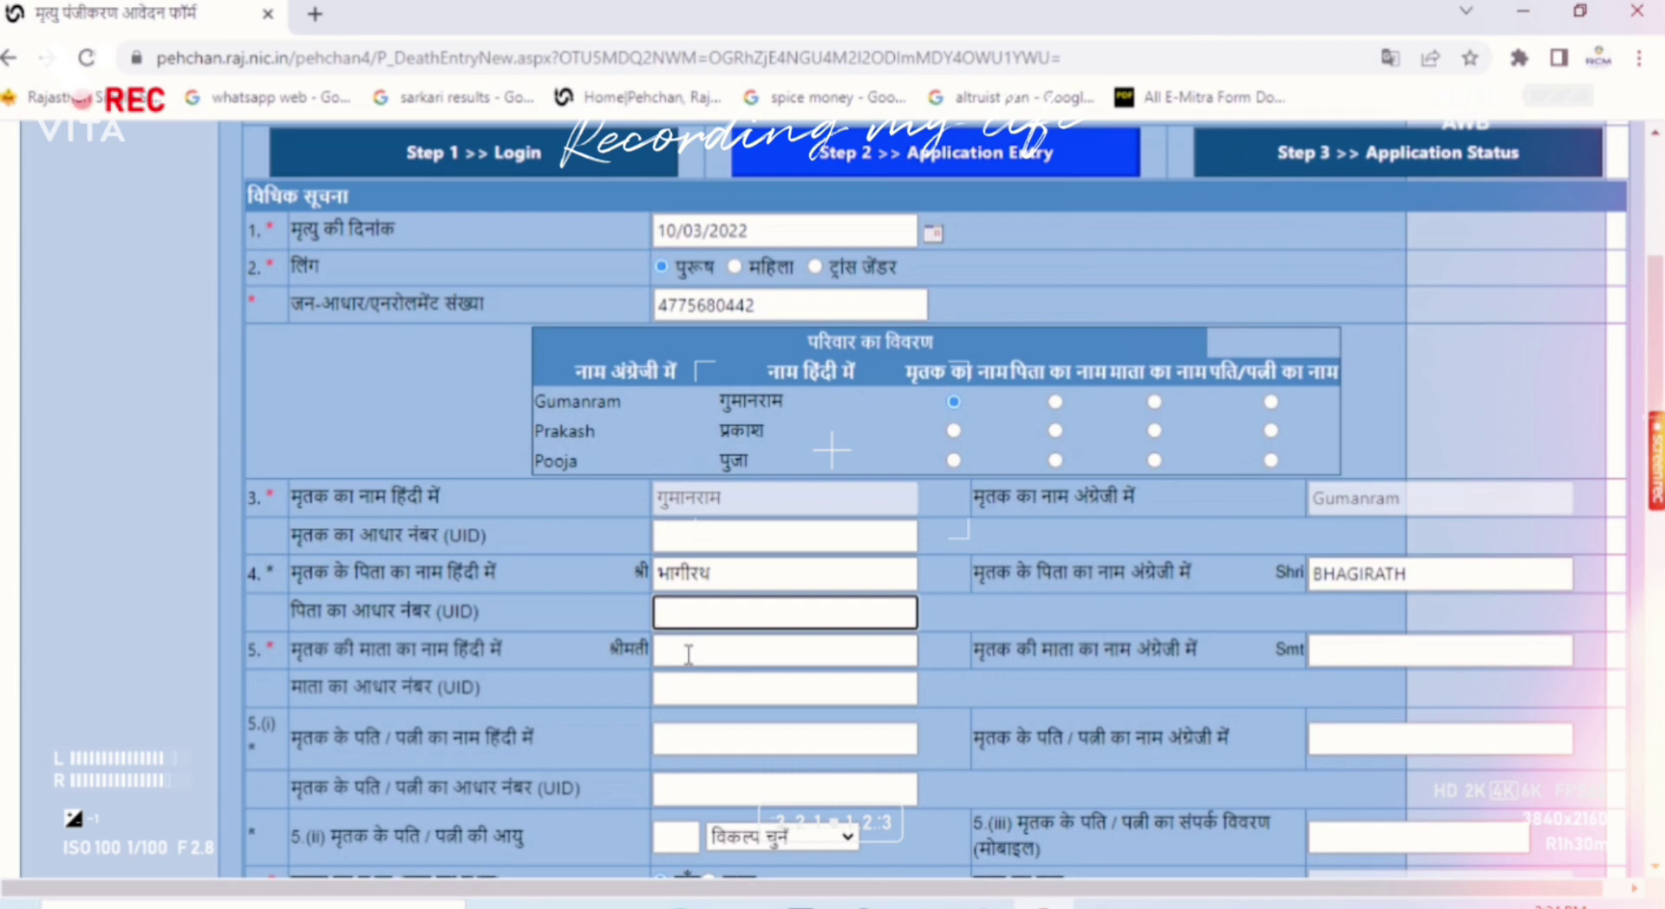
Step: Enter the mother's name in the श्रीमती field using Hindi transliteration
left_click(688, 654)
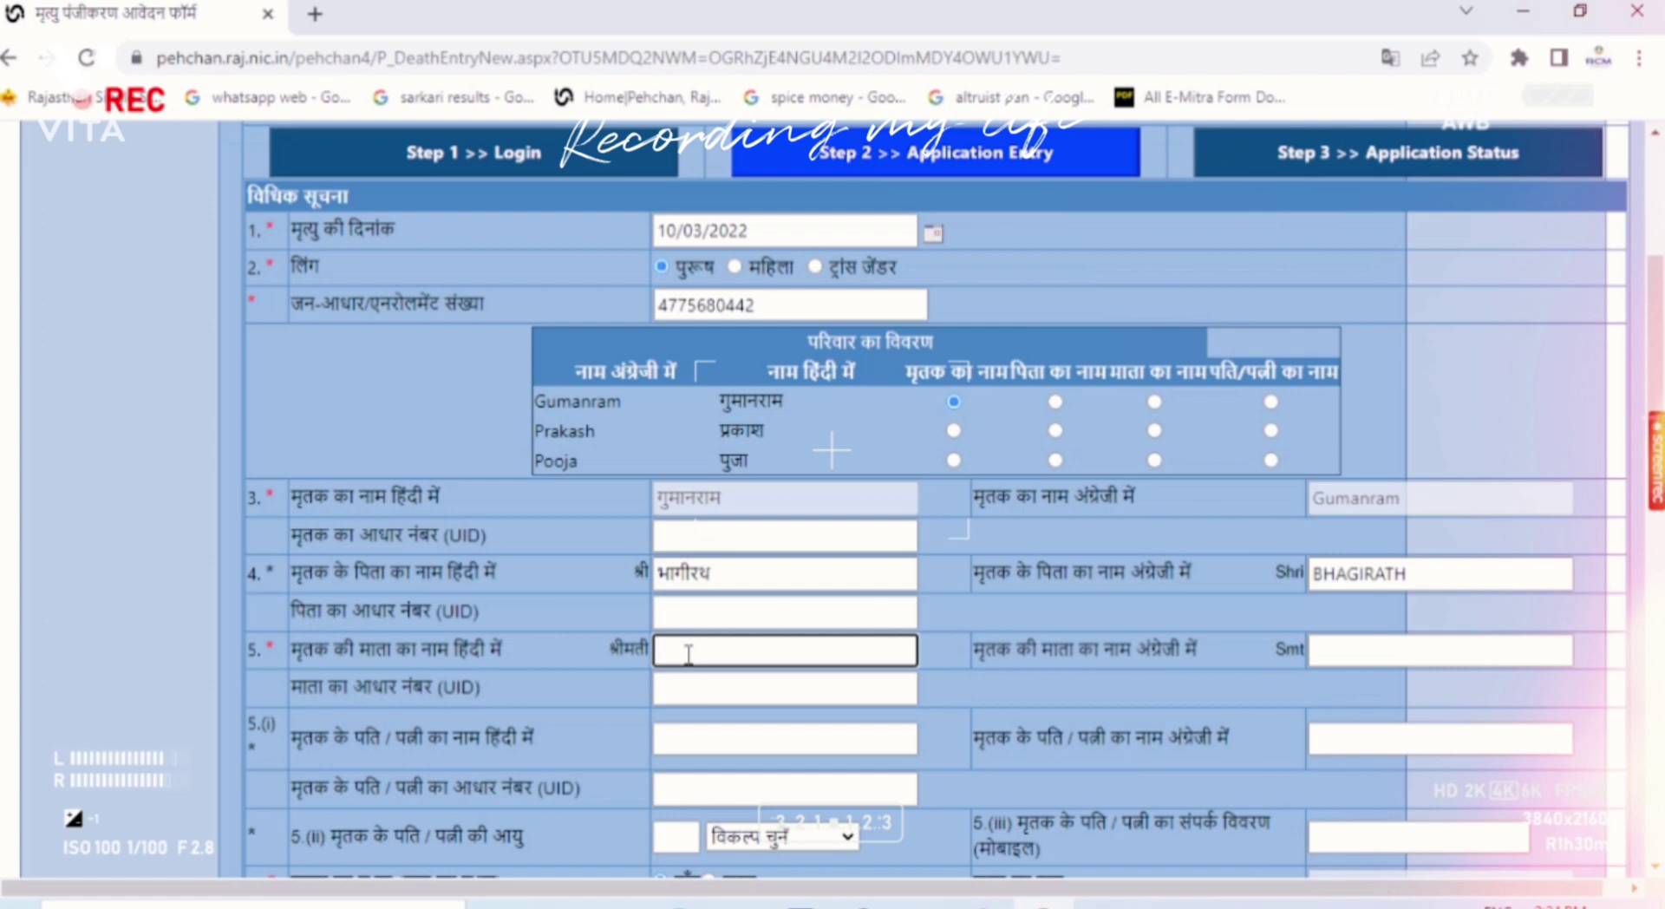
key("super+space")
type("su")
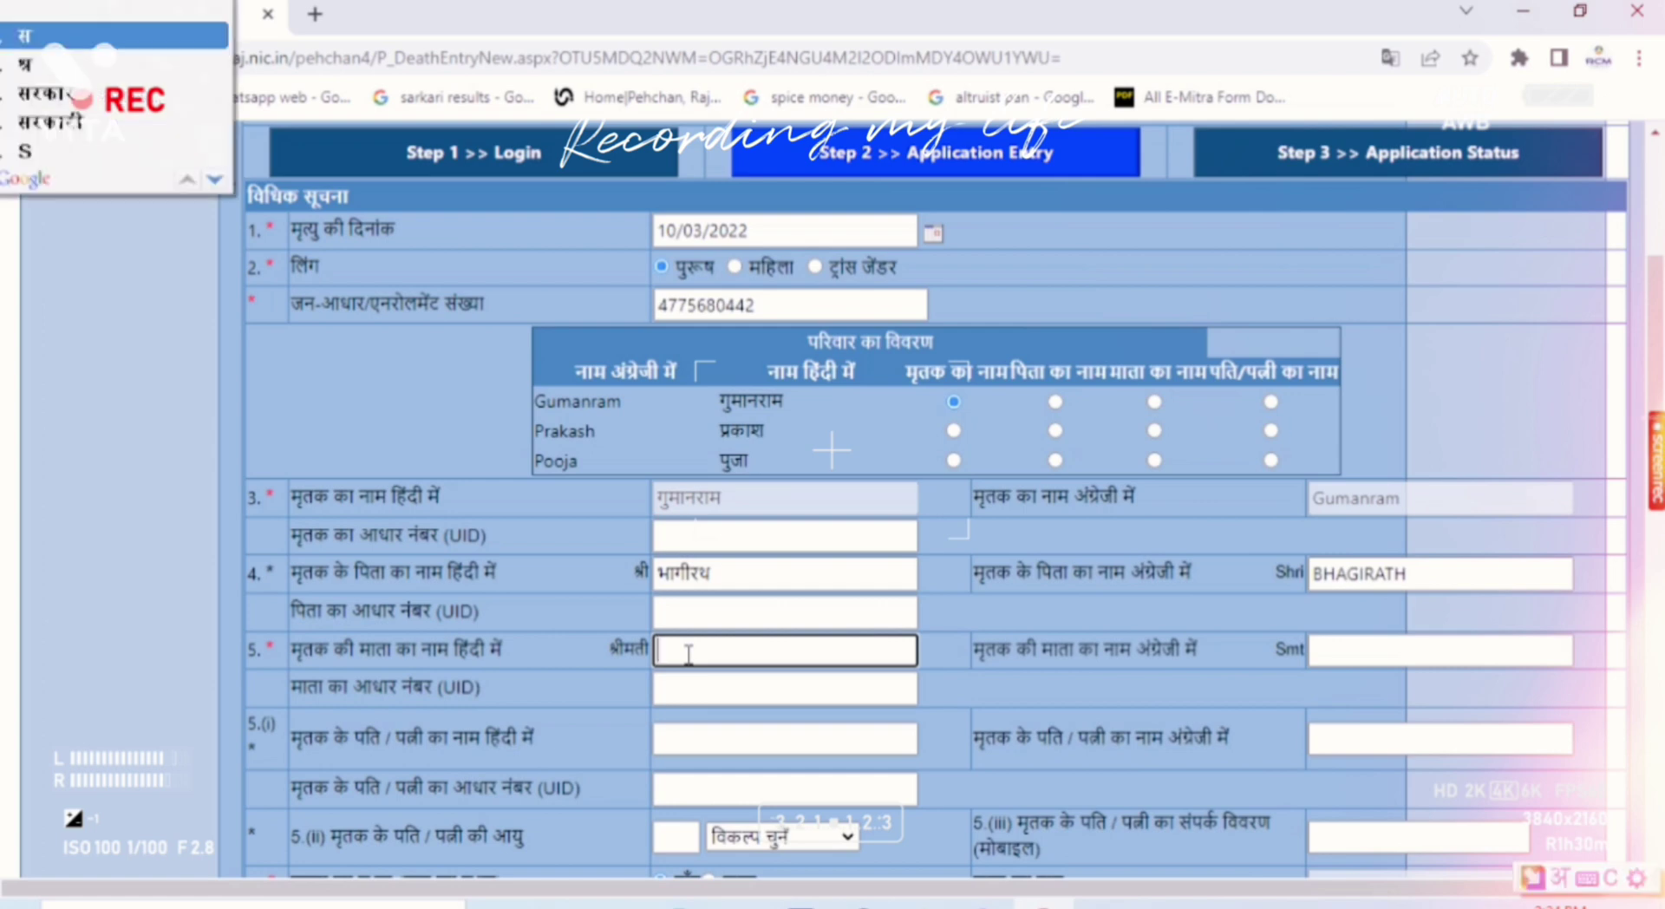
type("gnai")
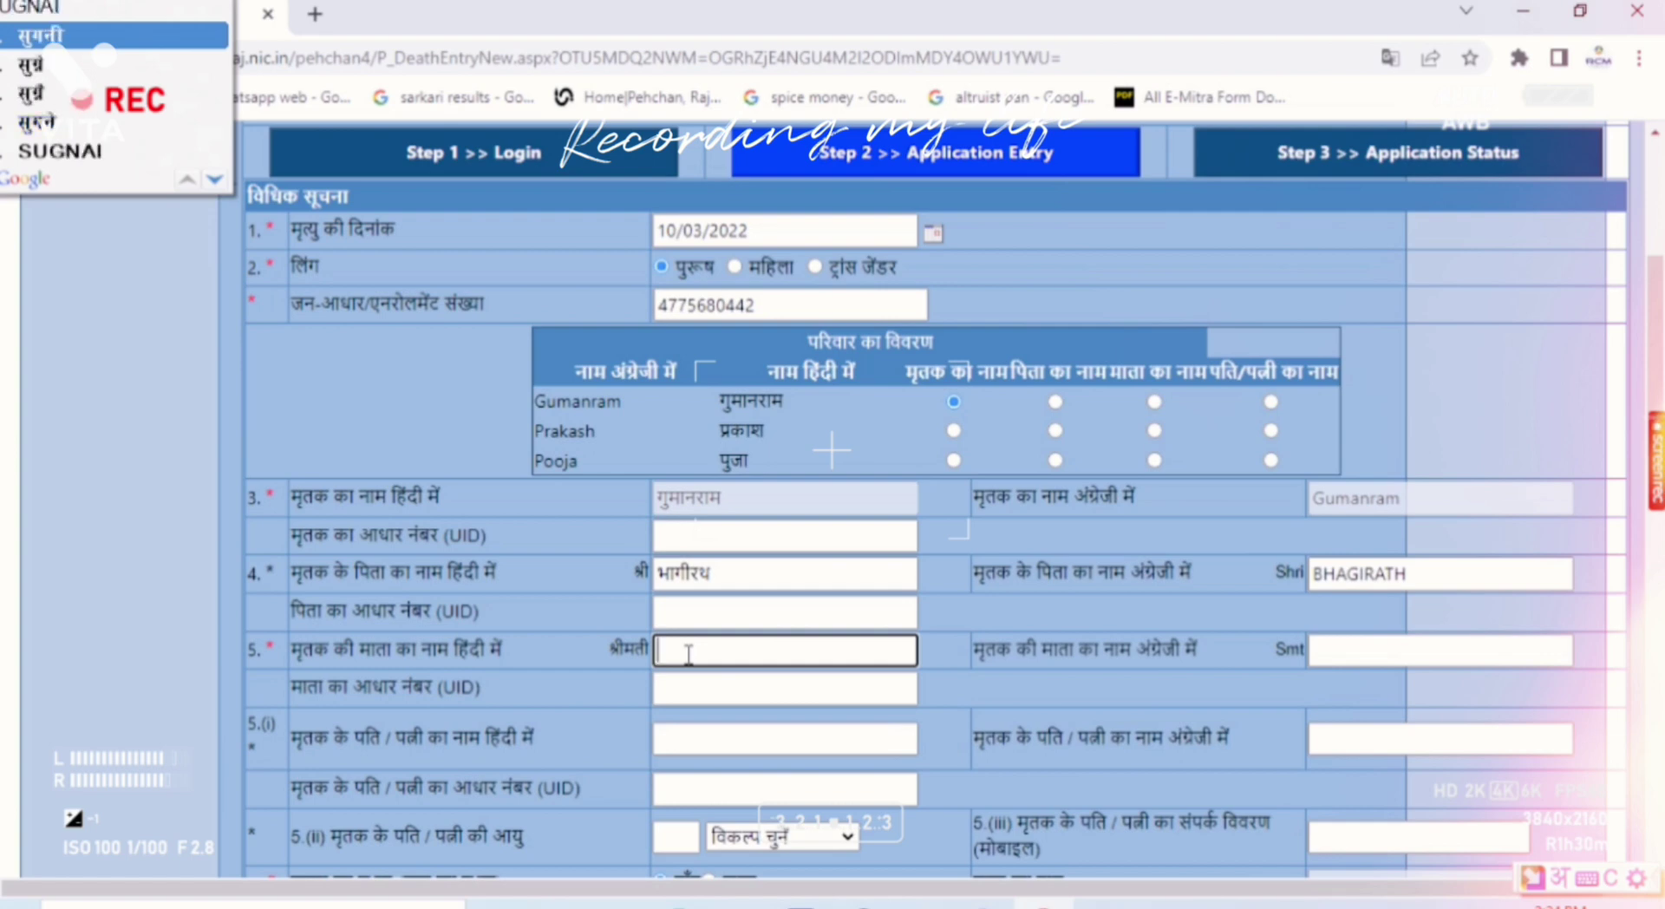
type("a")
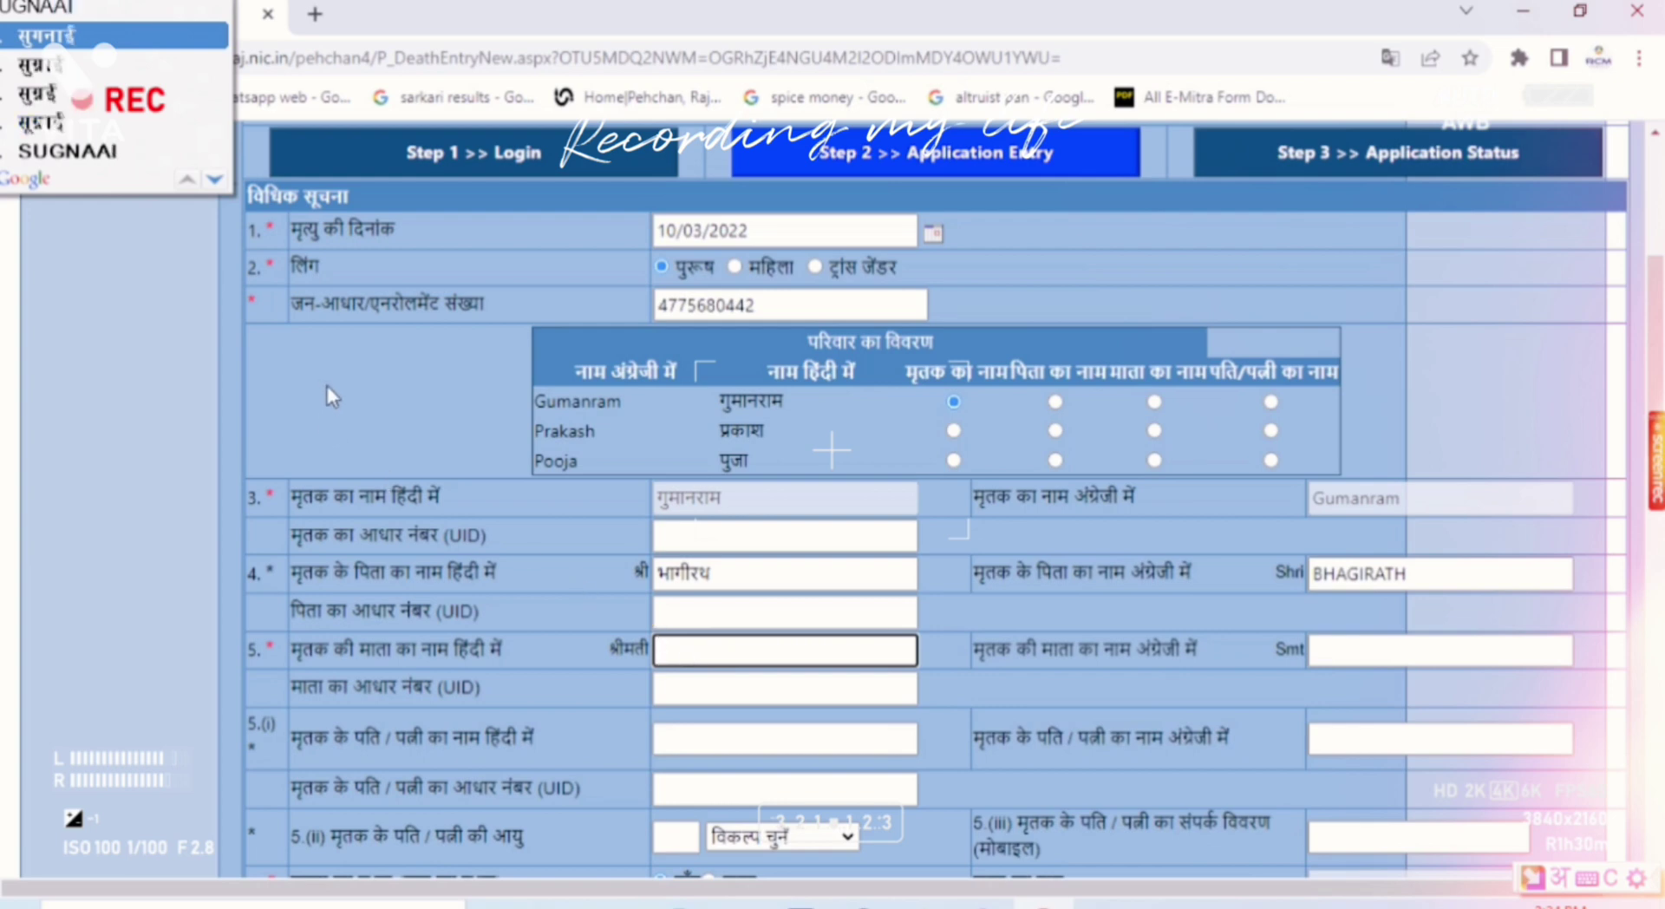
left_click(66, 41)
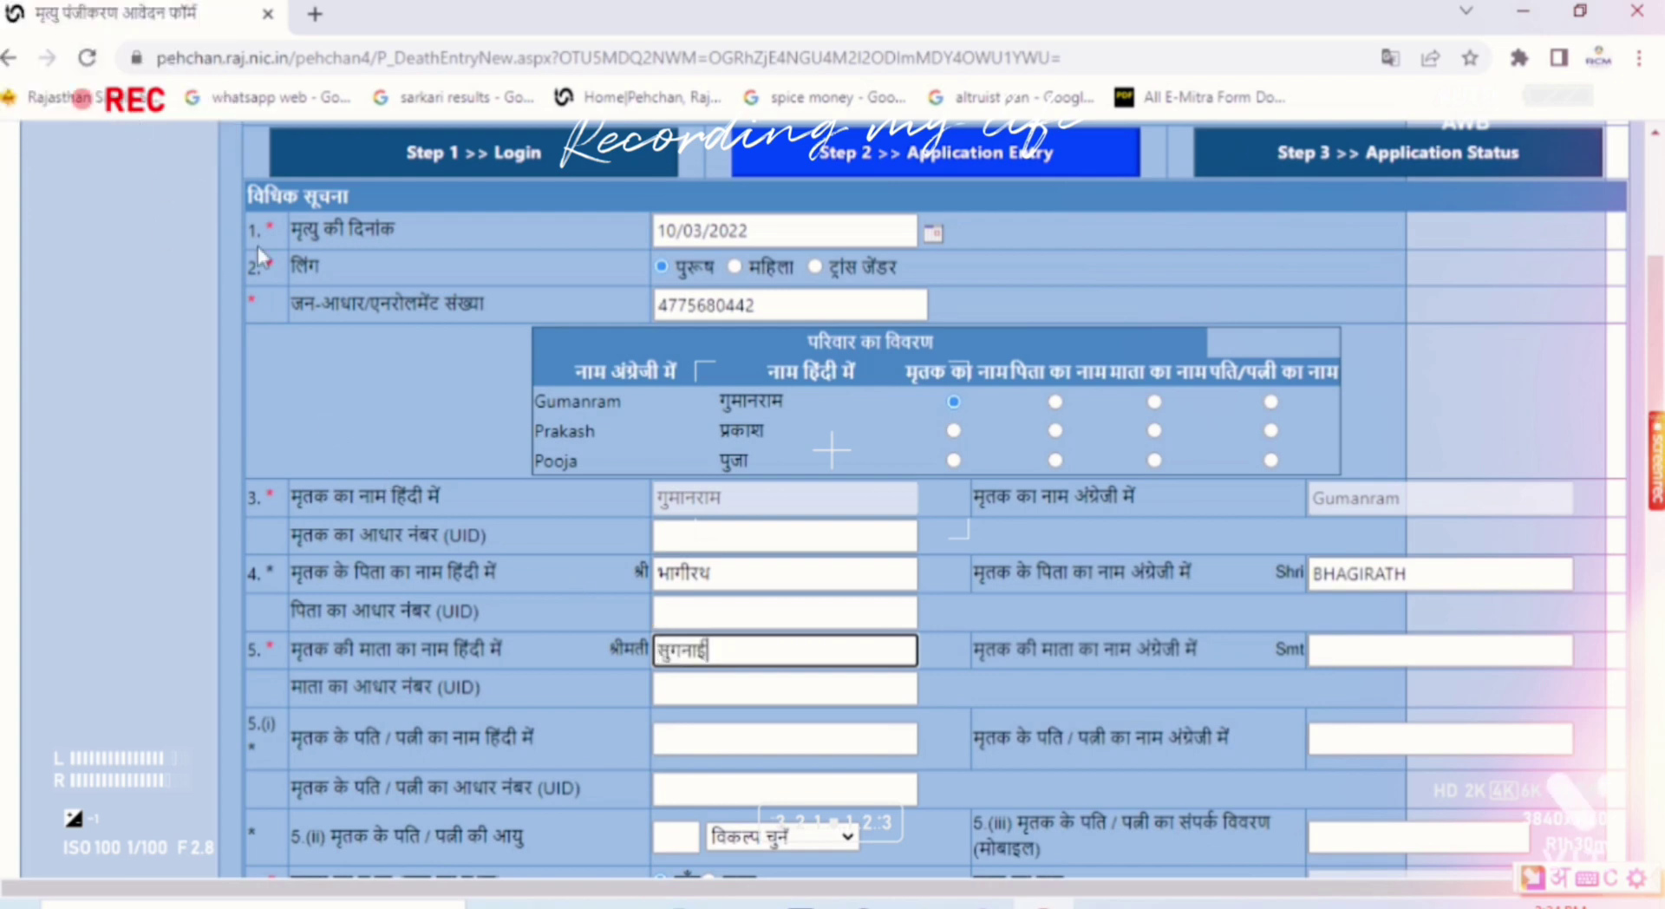
Step: Enter the spouse's name in Hindi via transliteration and in English capitals
key("Tab")
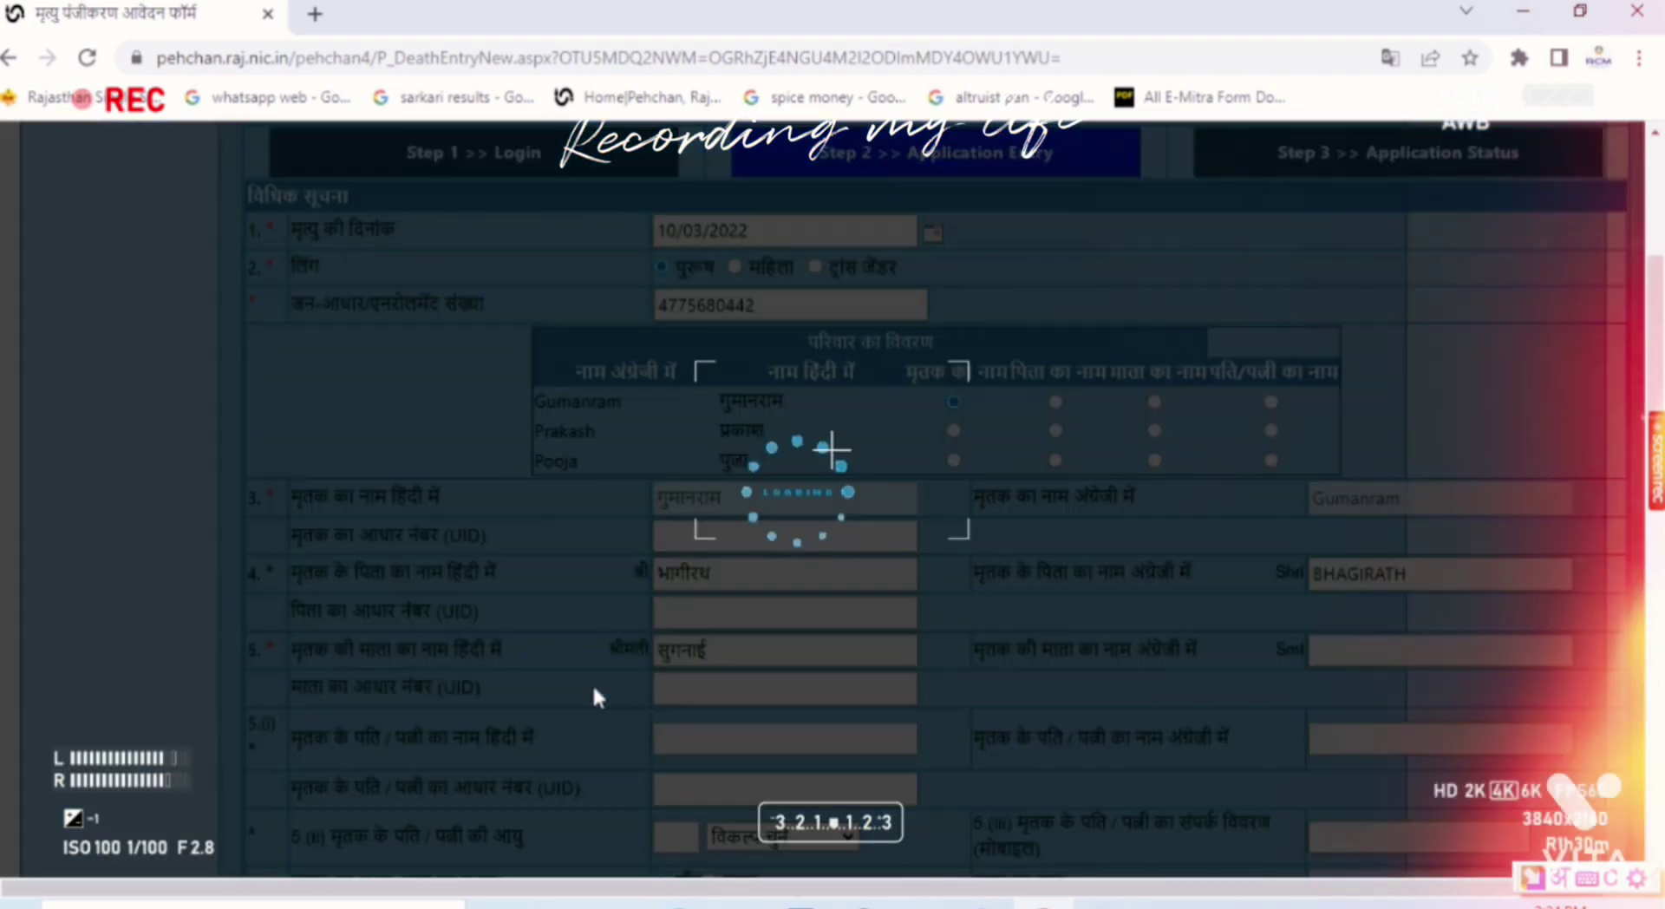
scroll(593, 685, "down", 4)
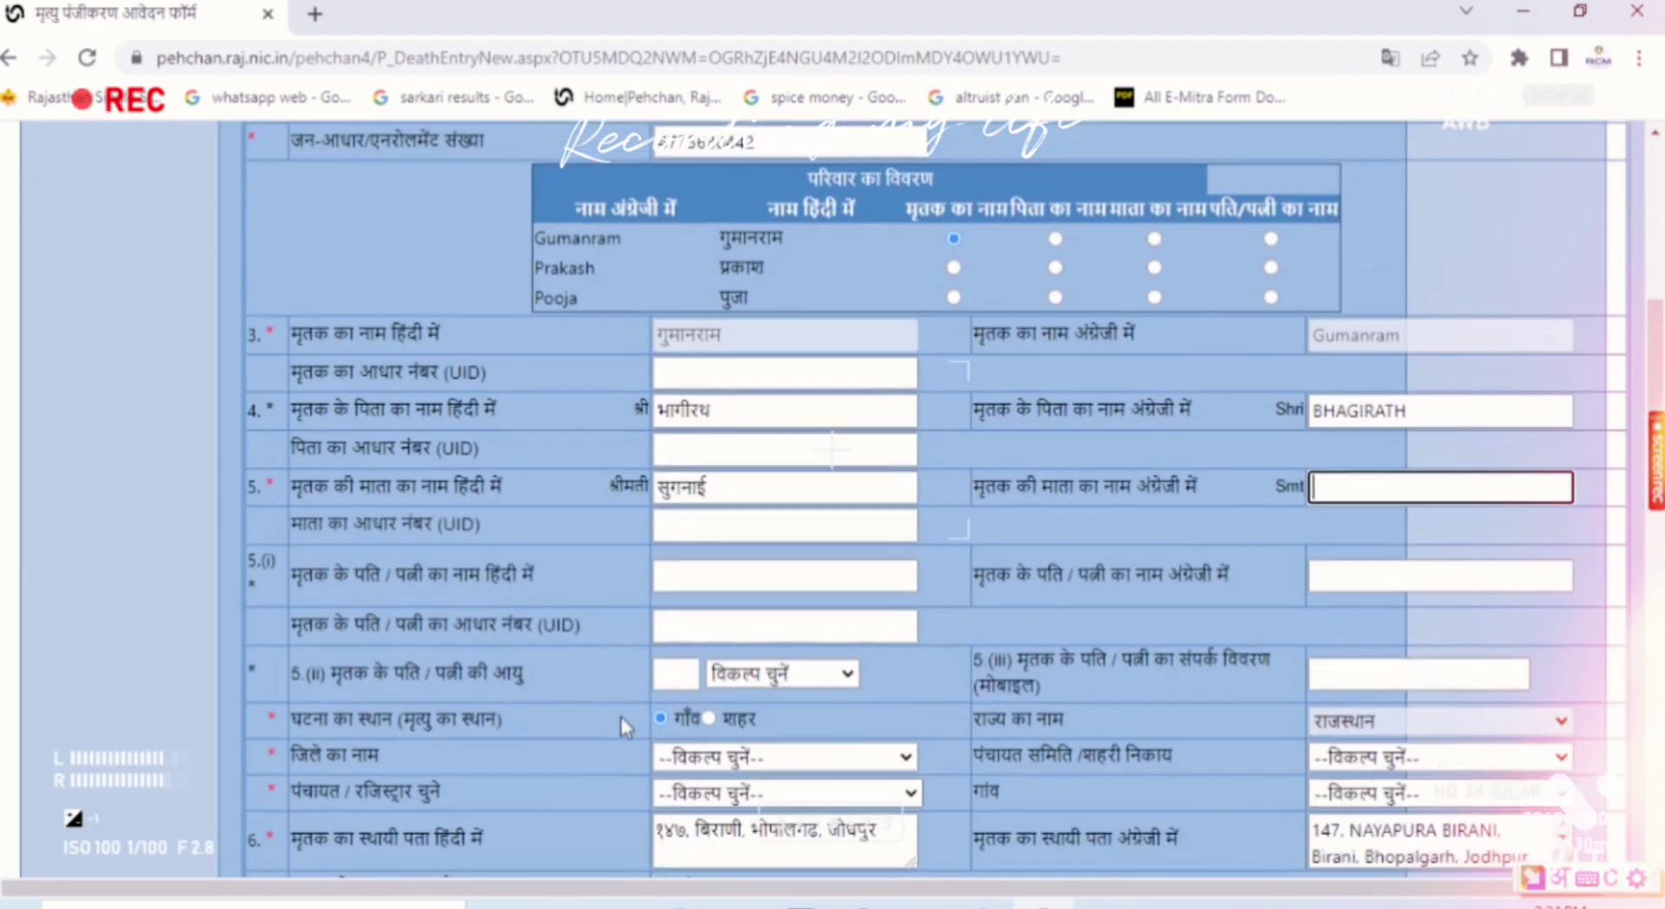
left_click(702, 575)
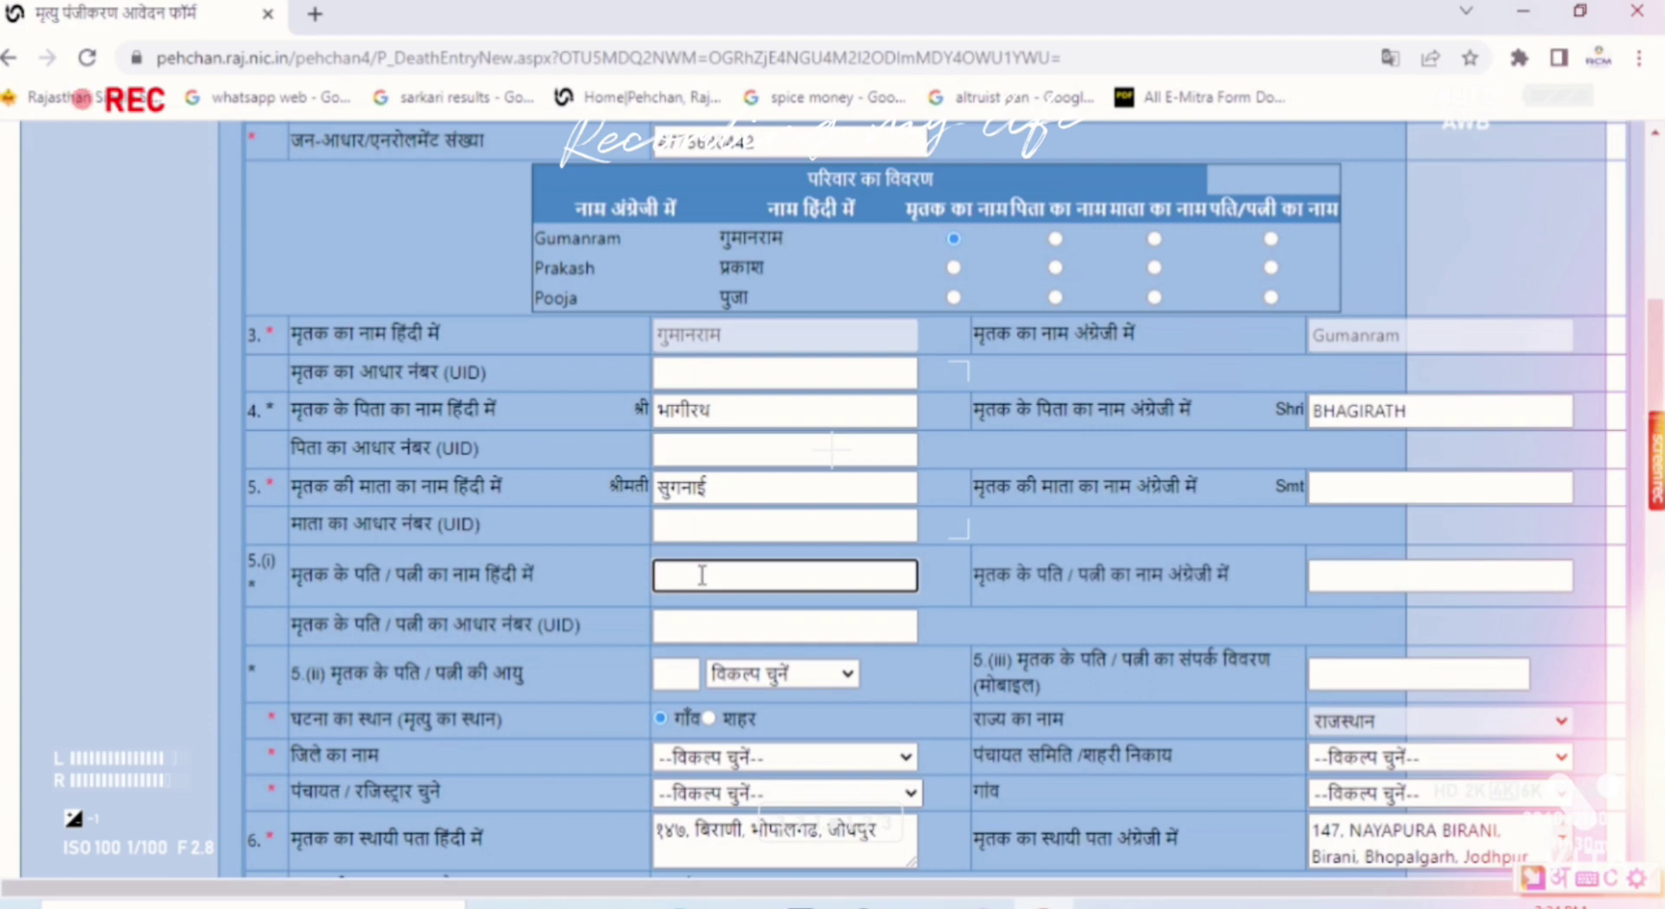
type("re")
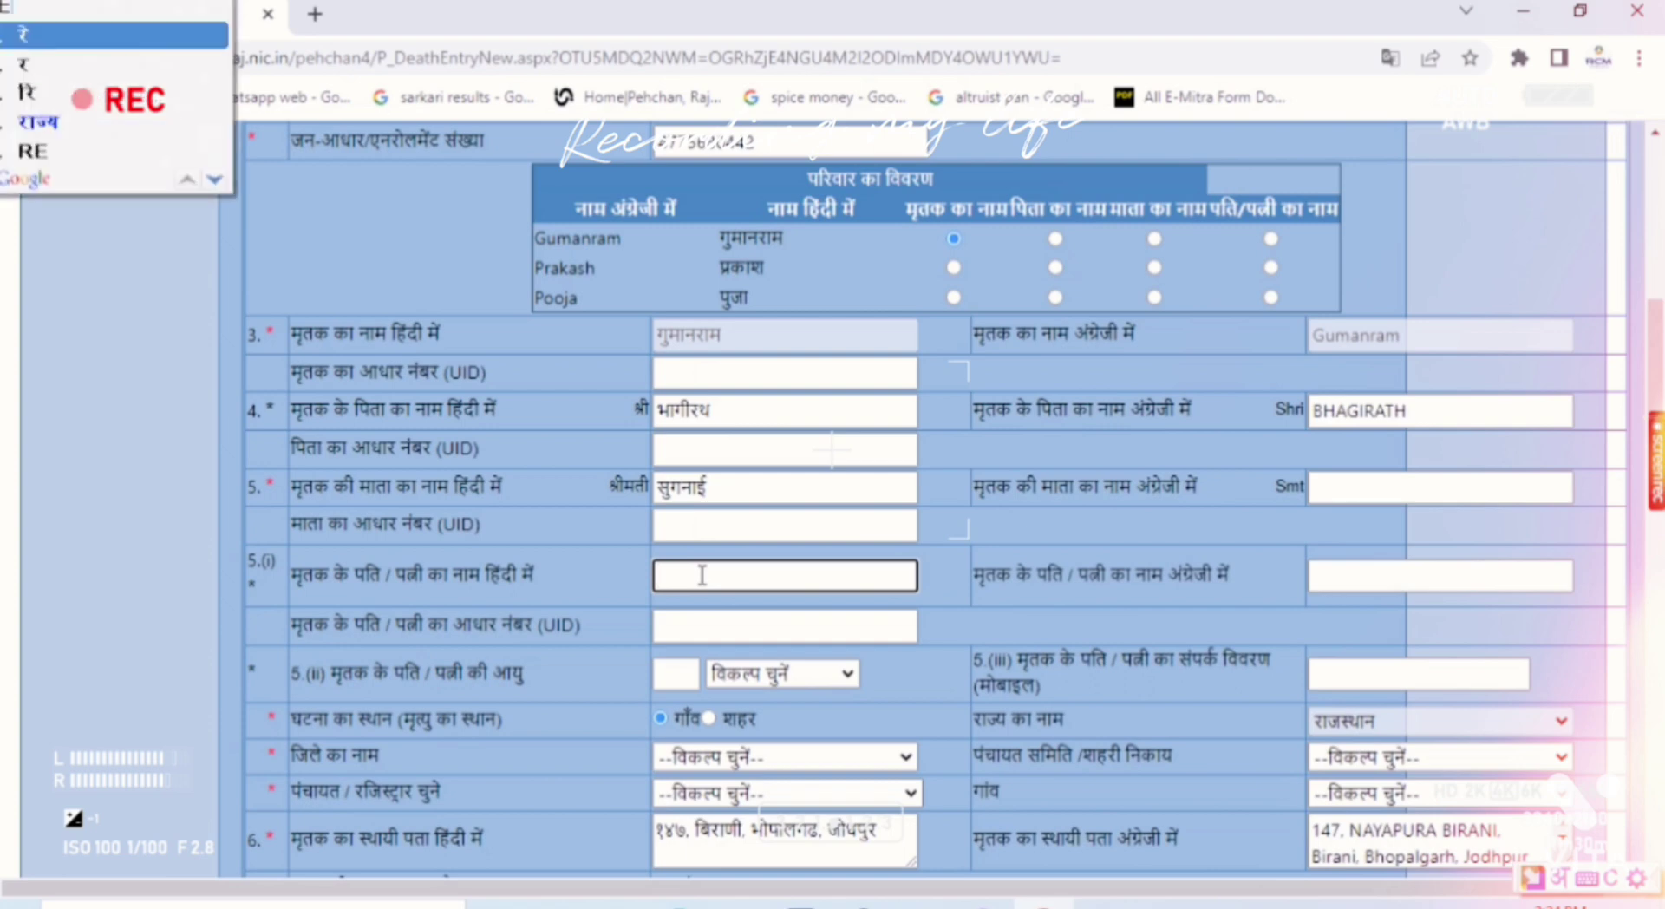
type("lu")
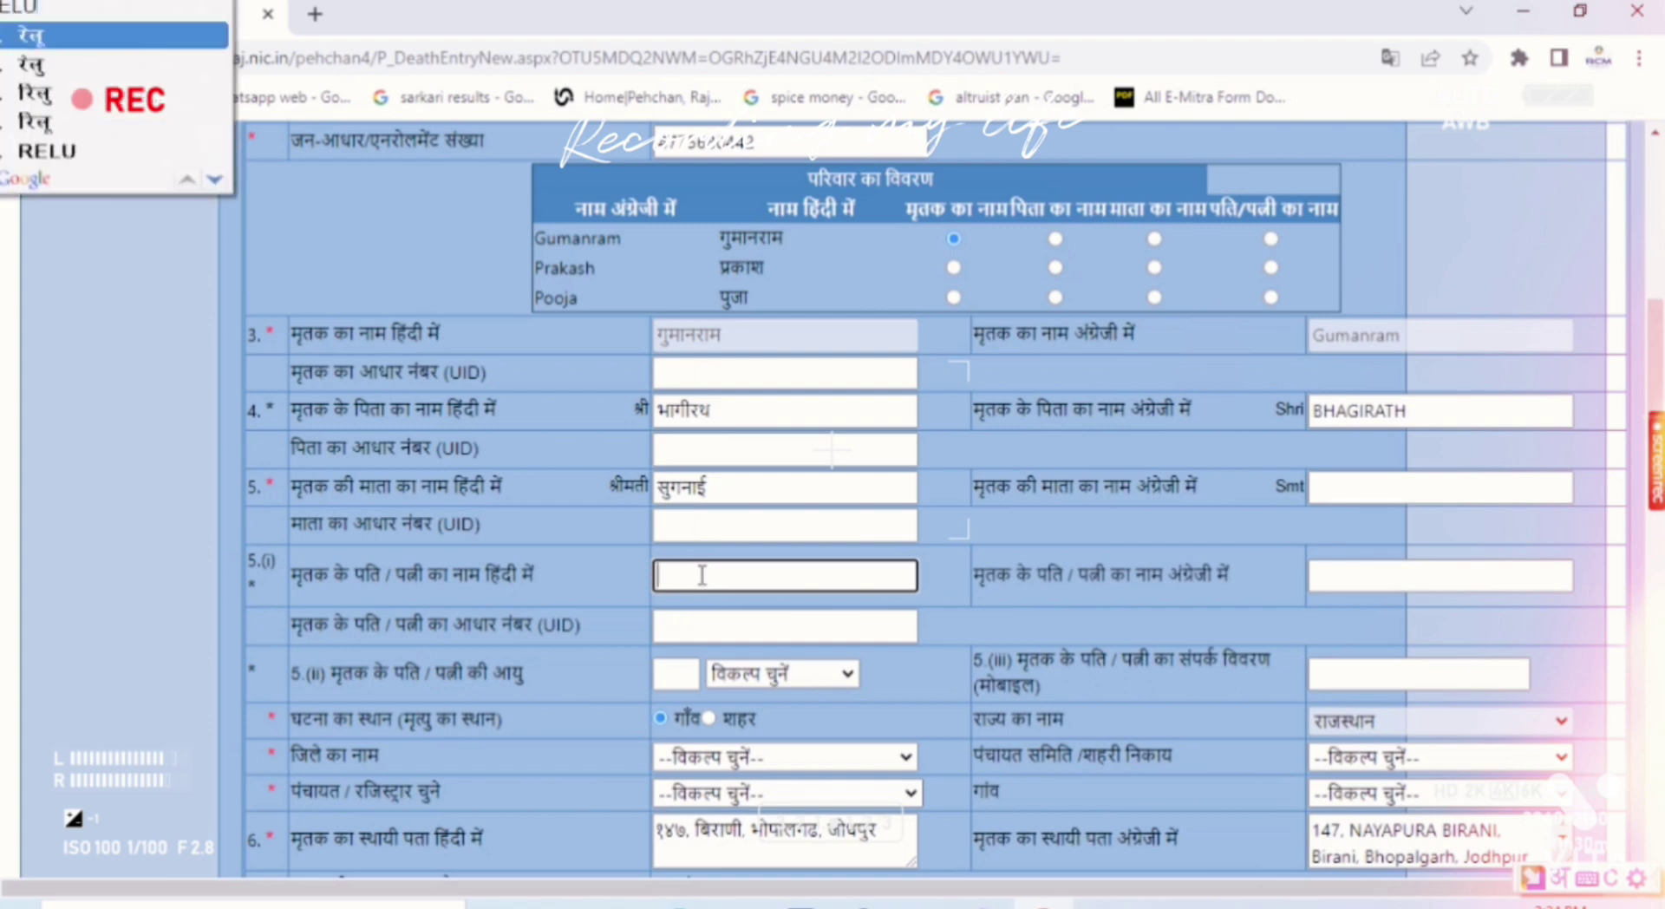
type("di")
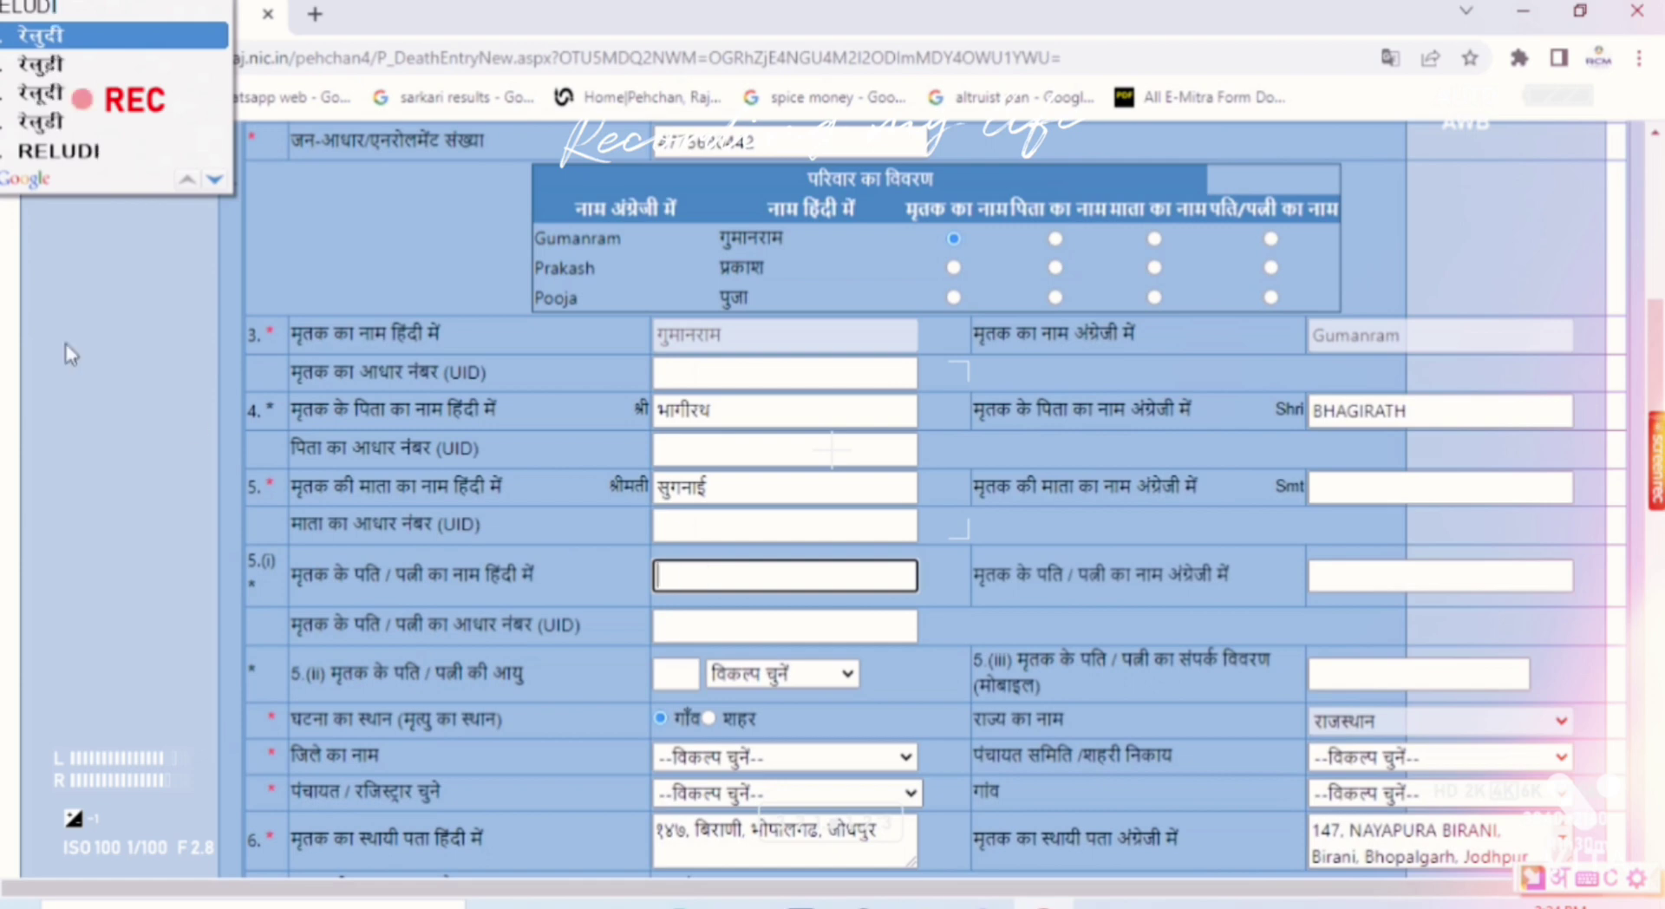
left_click(48, 67)
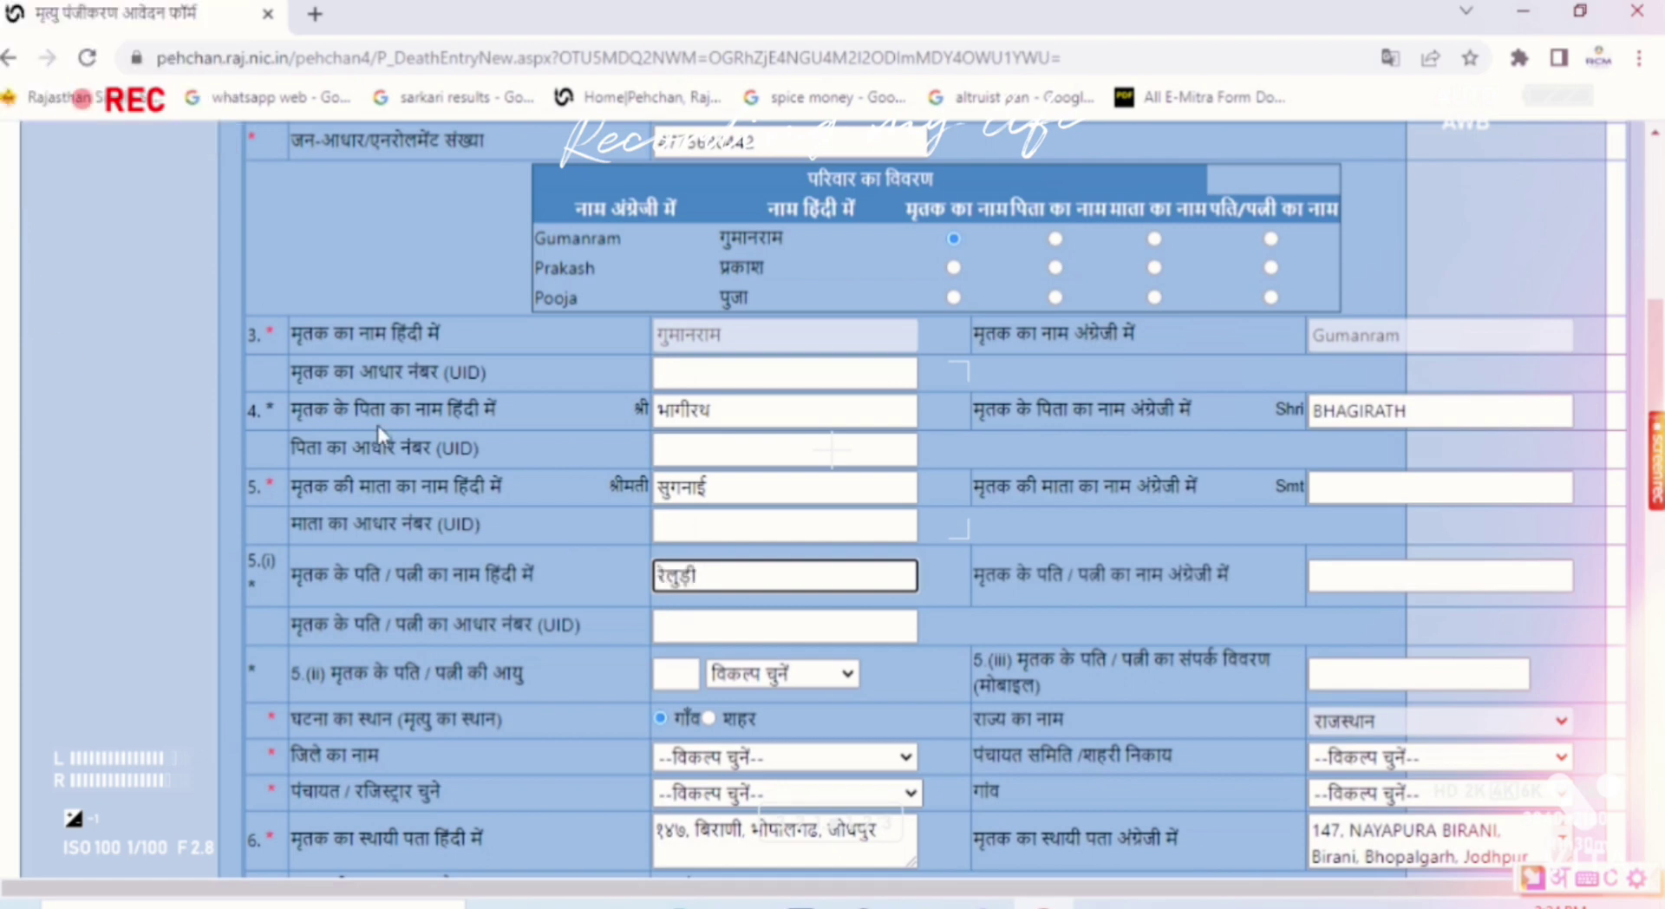
left_click(1329, 577)
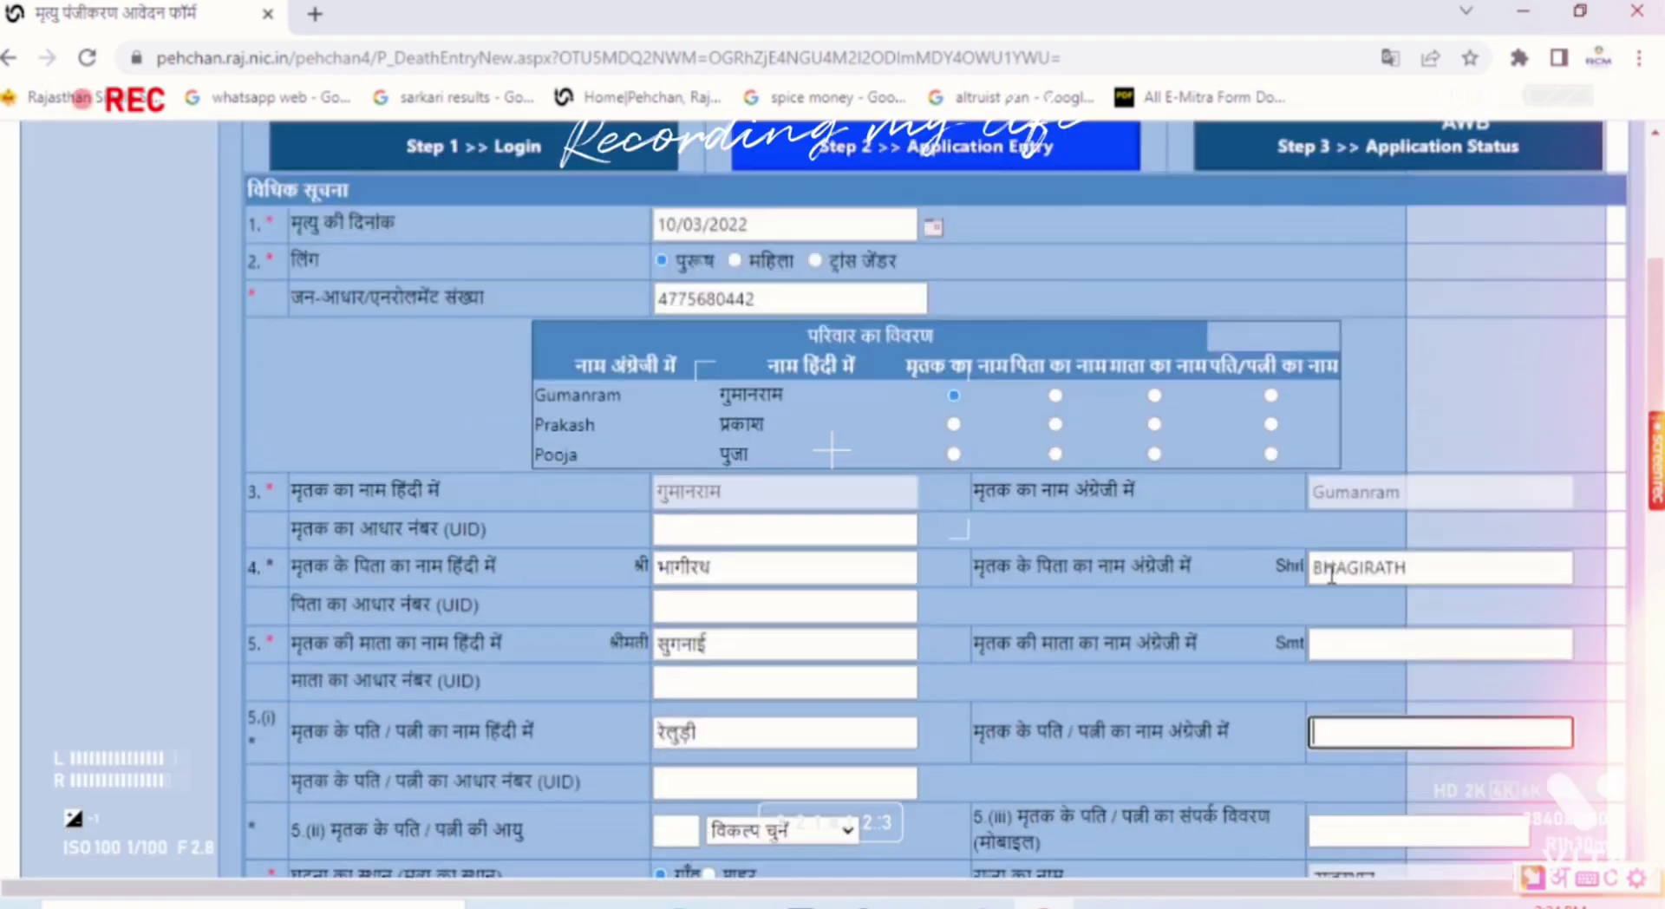
scroll(1214, 605, "down", 2)
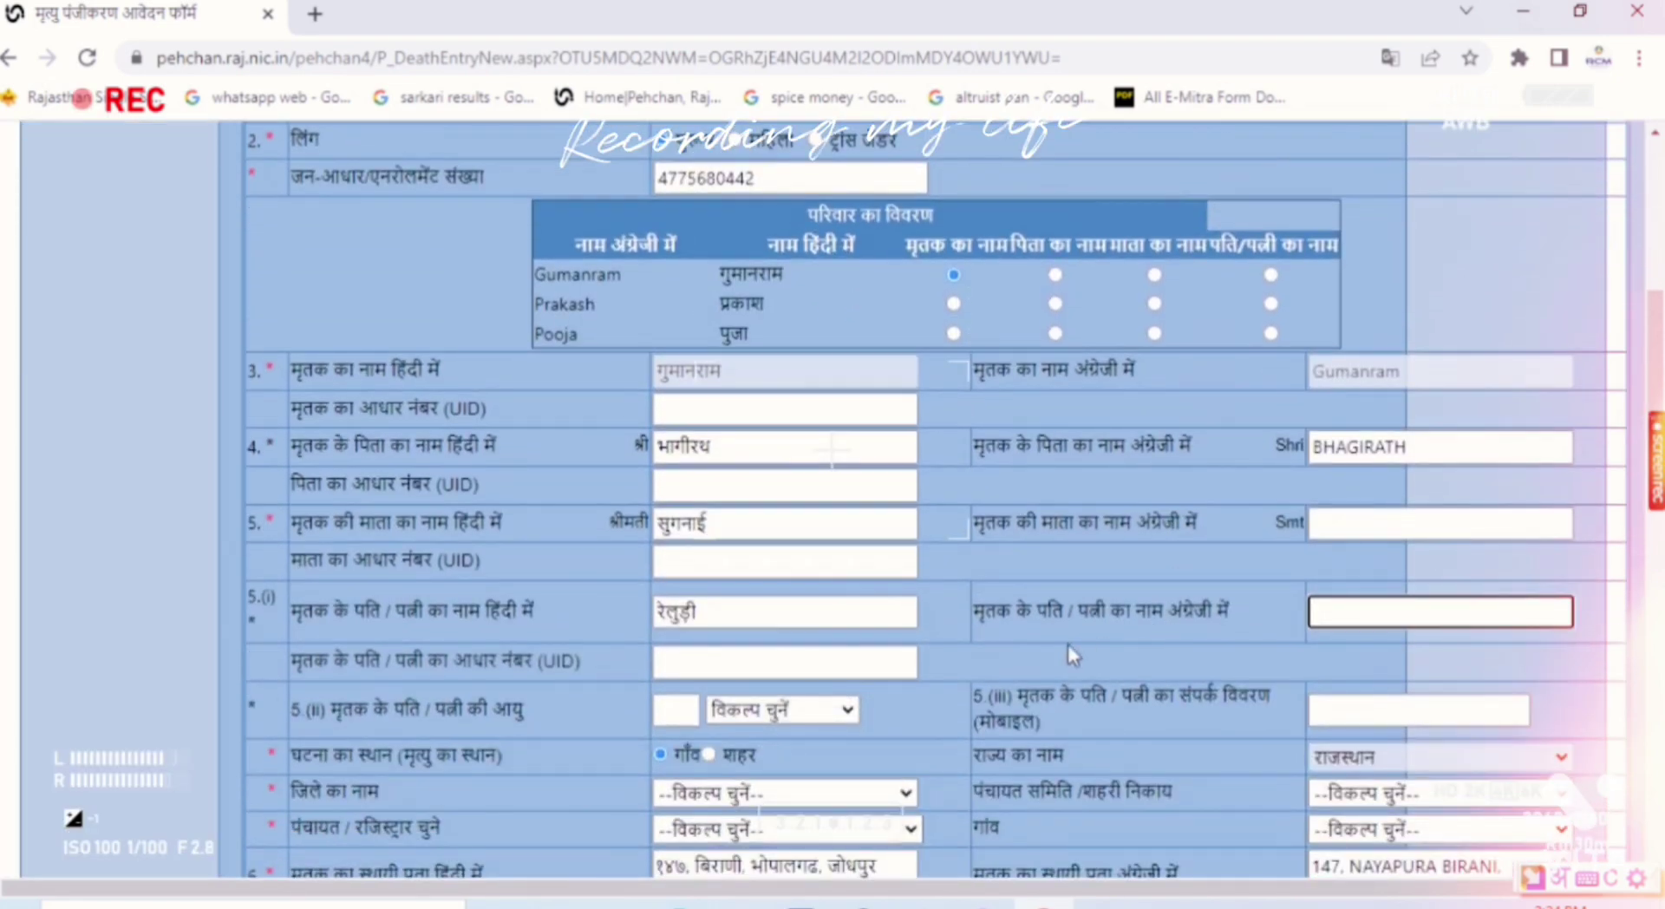
type("REL")
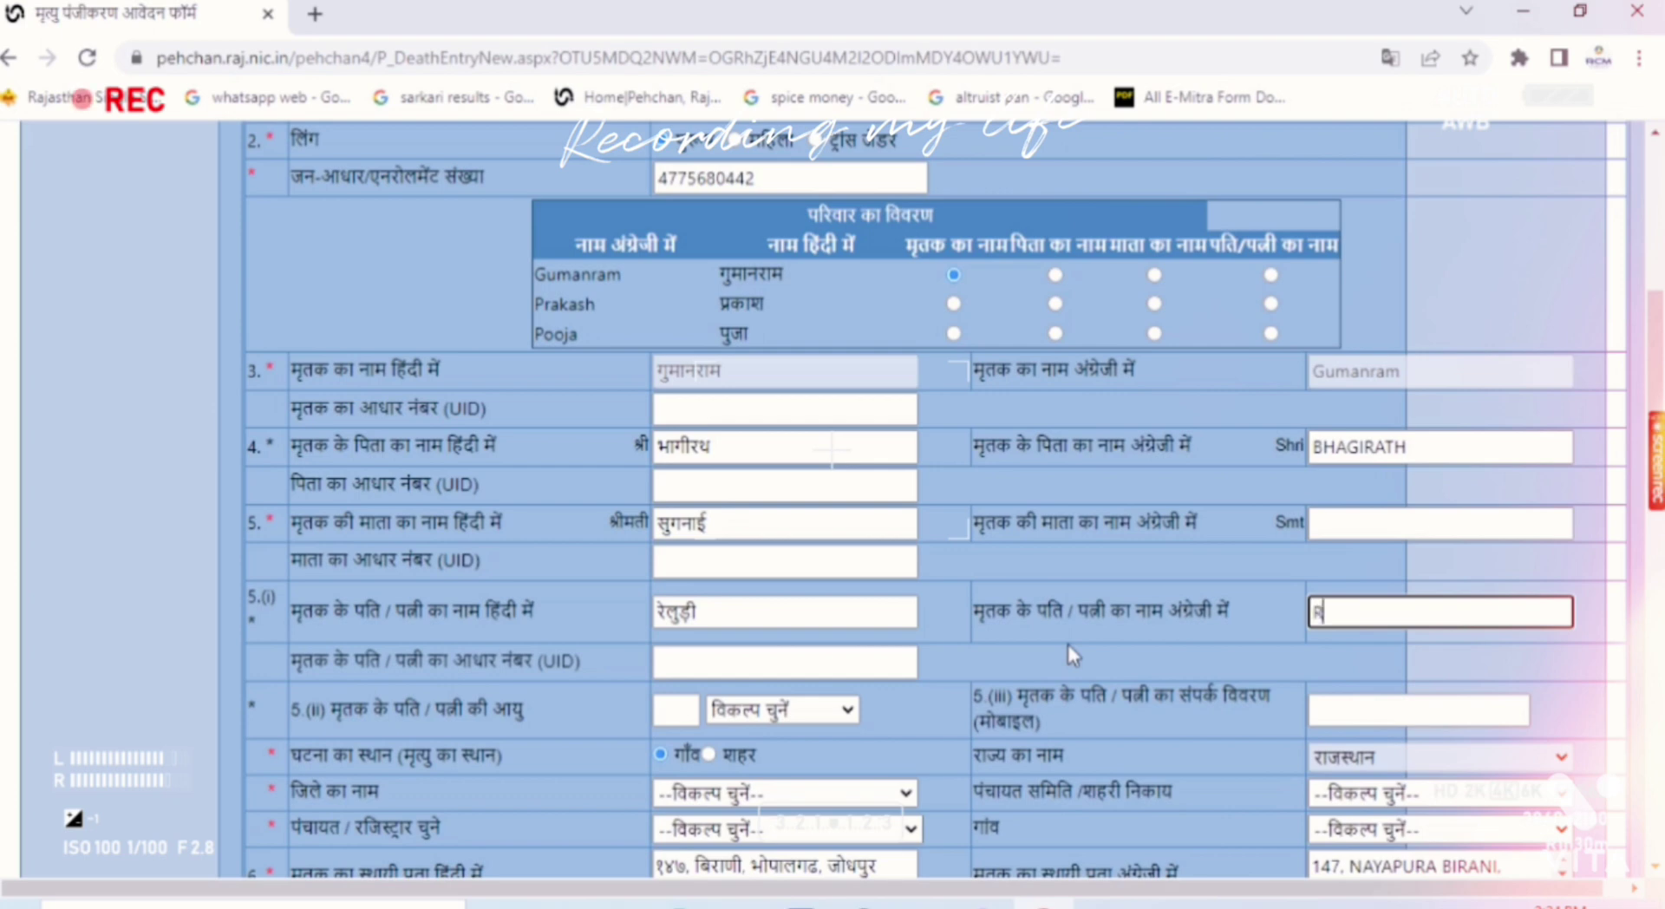
type("DI")
key("Tab")
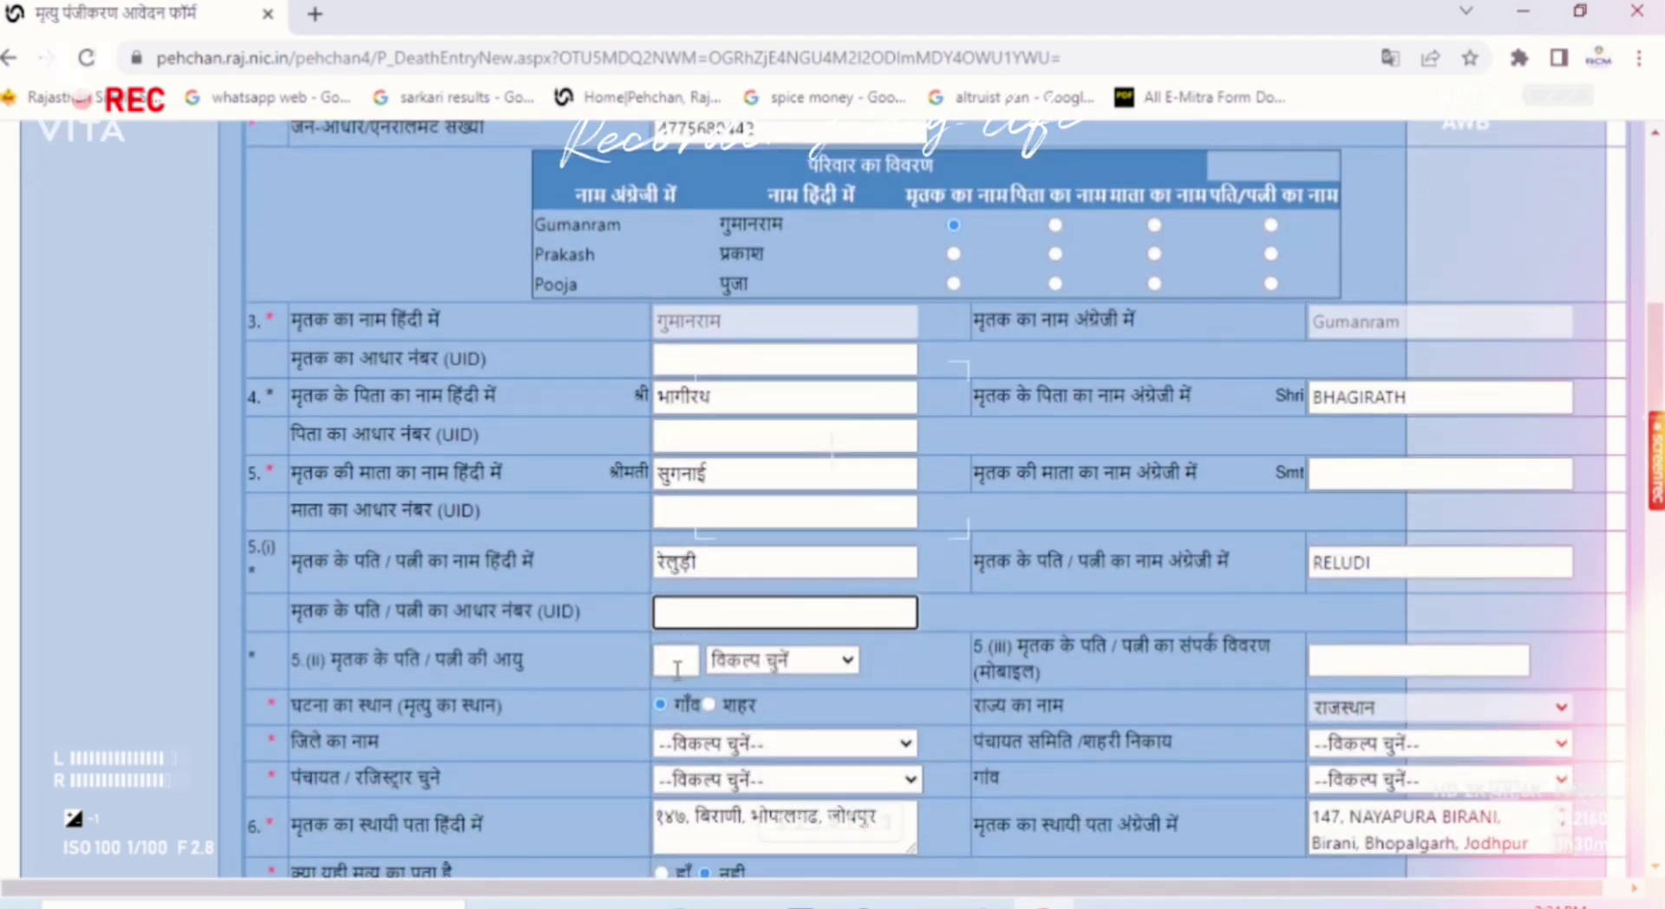
left_click(675, 664)
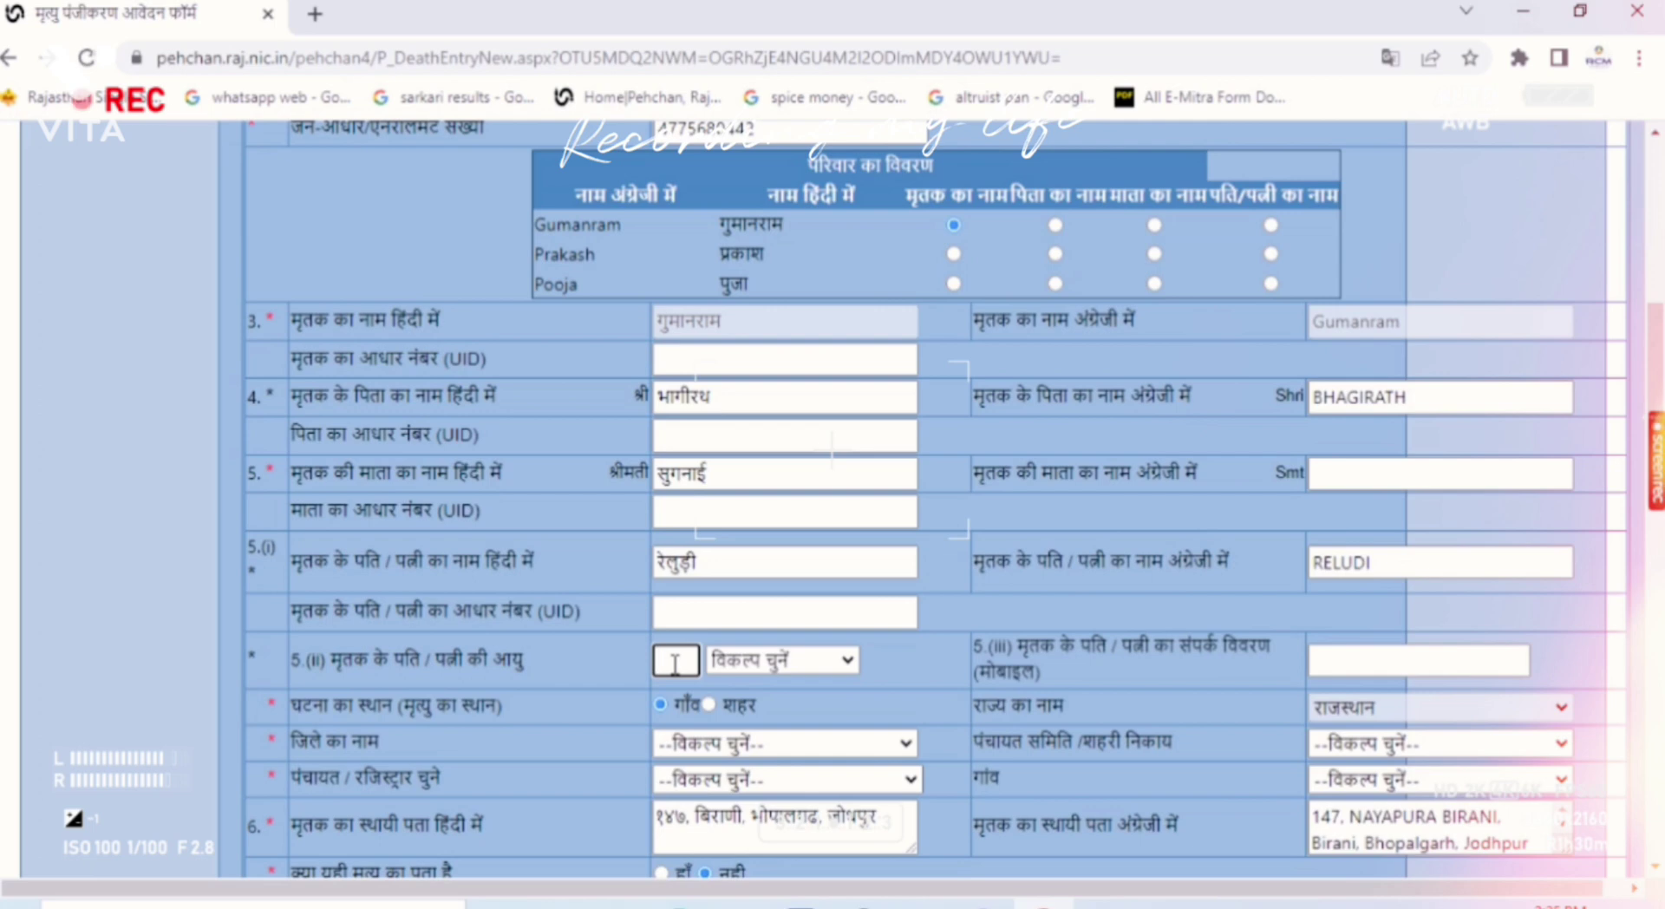
Step: Set the spouse's age to 60 years and mark the death place as a village
type("60")
left_click(772, 666)
left_click(738, 714)
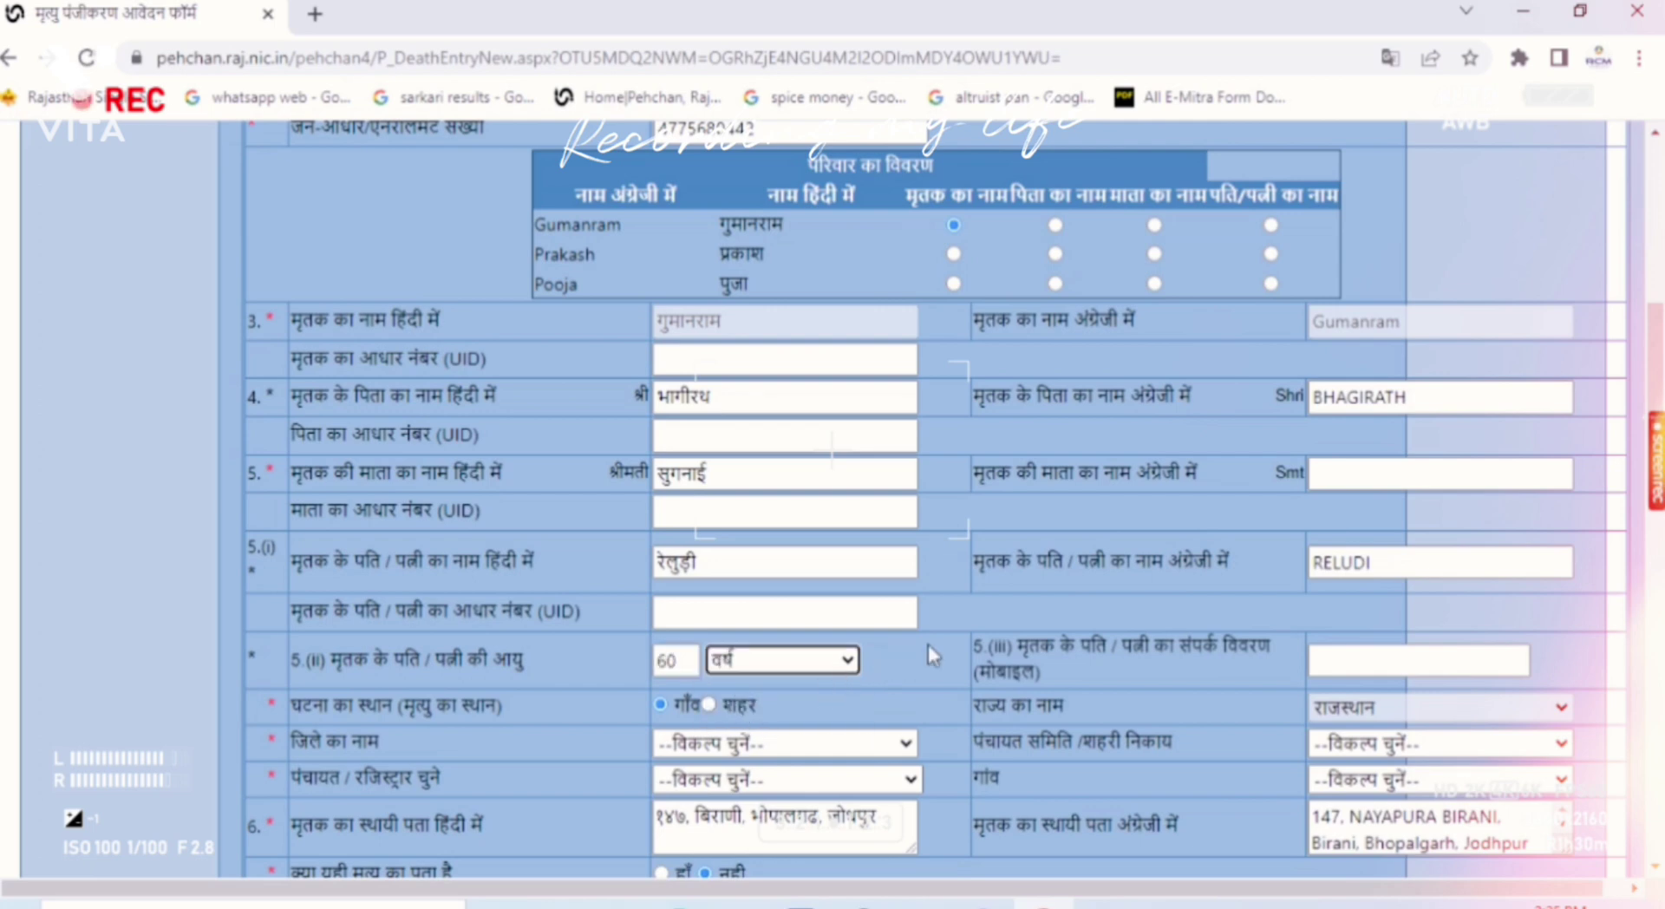
left_click(944, 637)
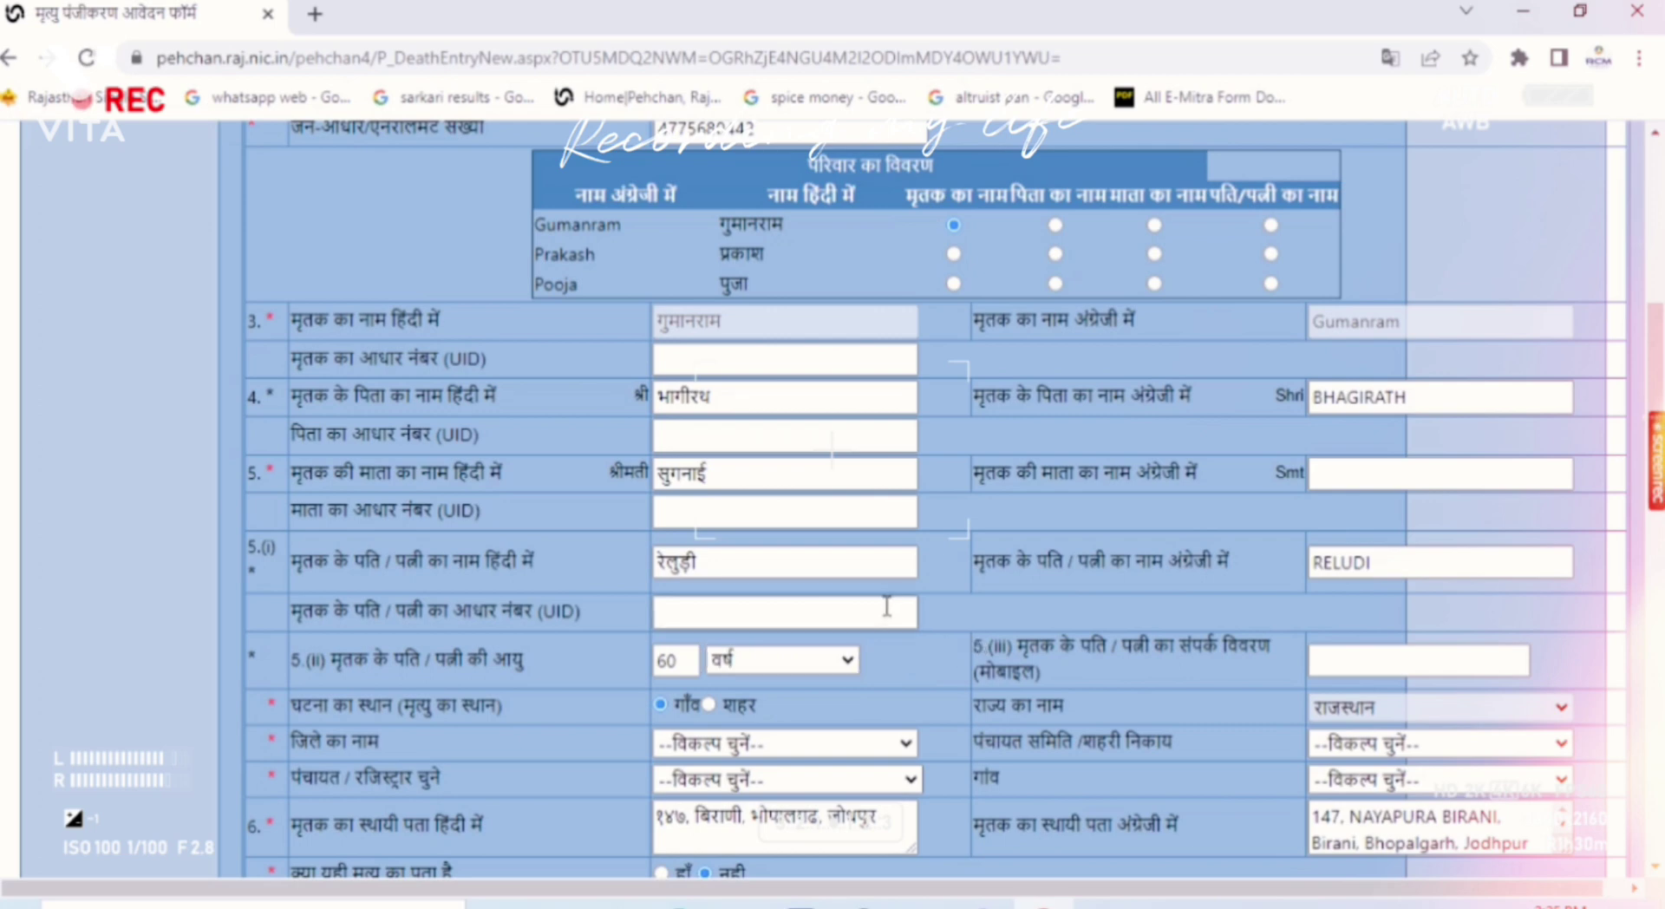
scroll(884, 642, "down", 1)
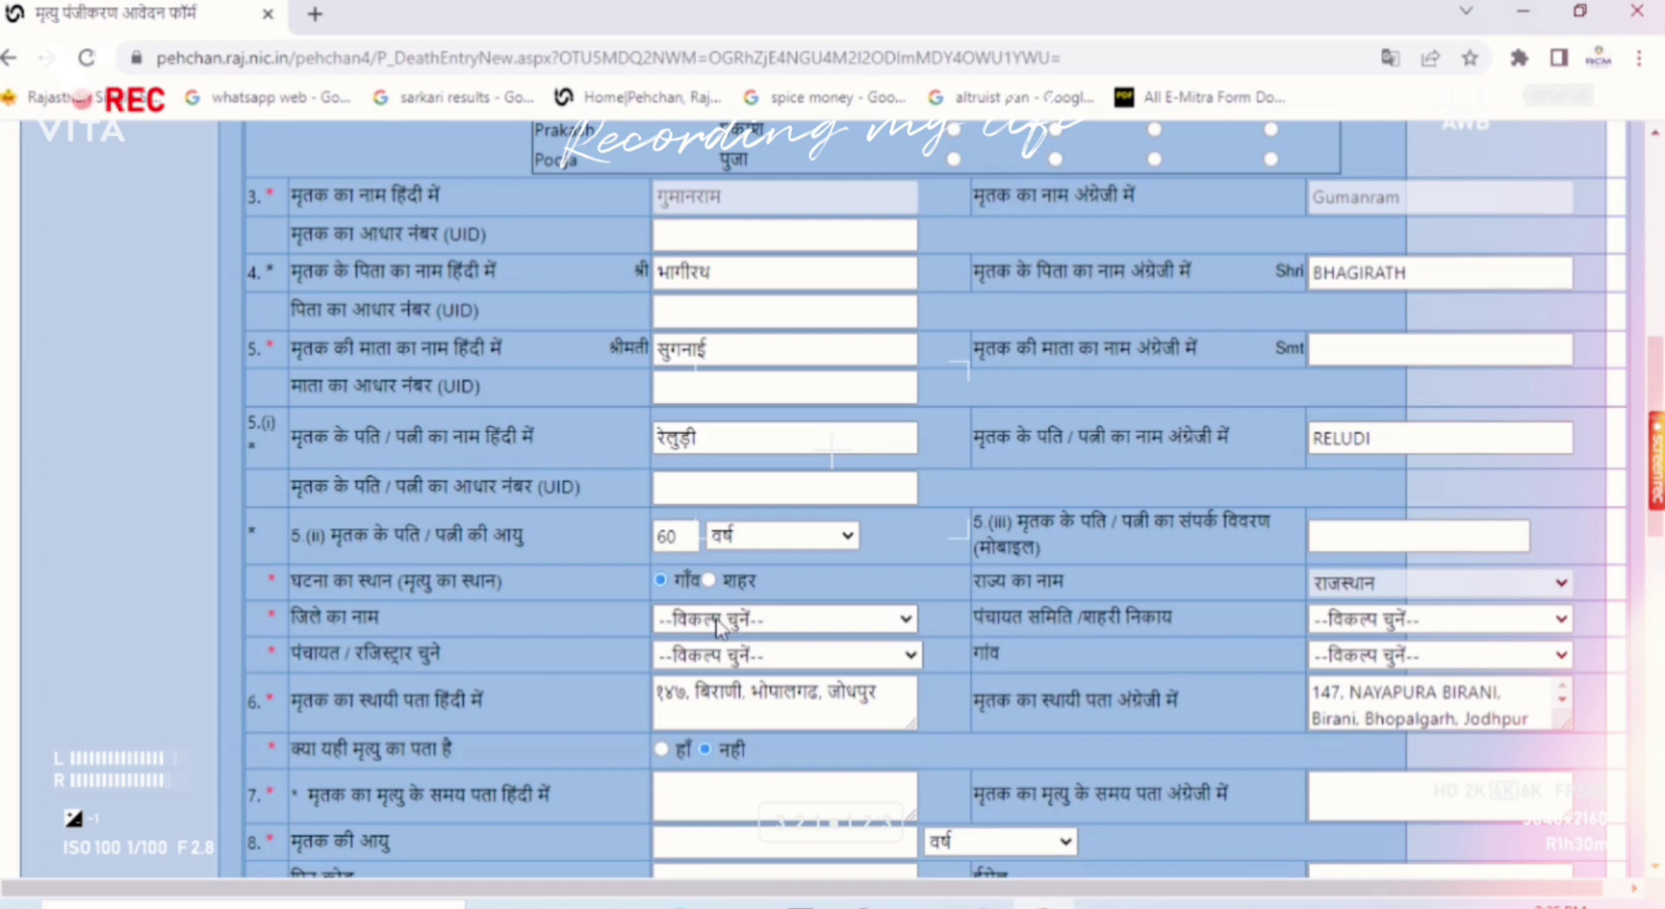
Step: Choose district जोधपुर, samiti भोपालगढ, panchayat बिराणी and village बिराणी for the death place
left_click(717, 619)
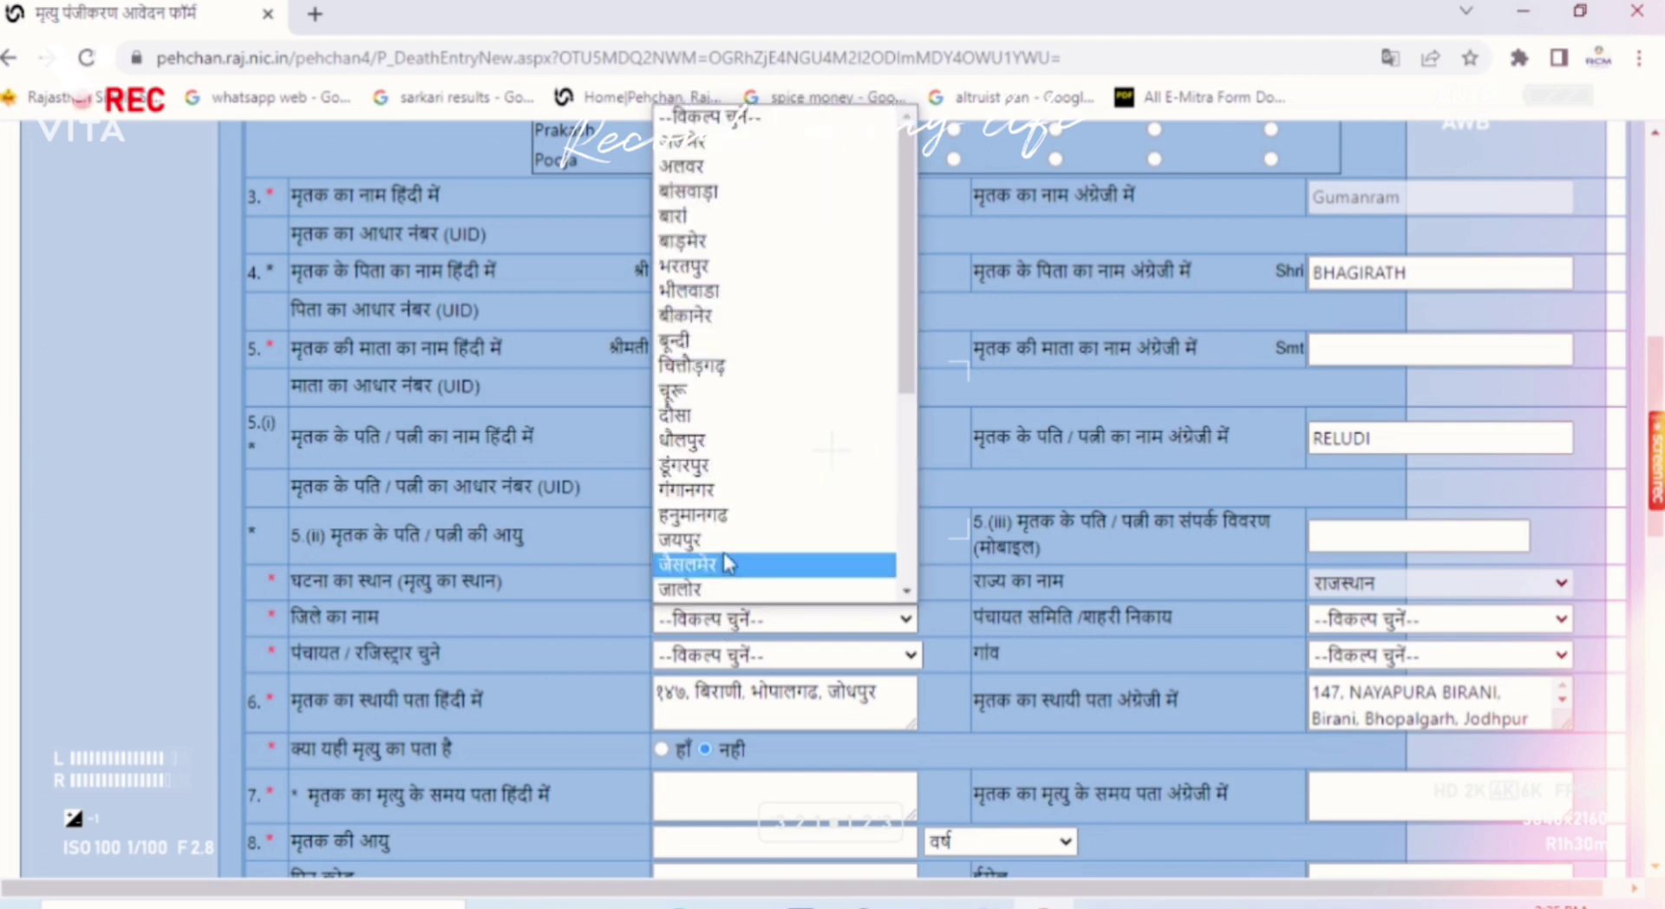
scroll(707, 434, "down", 3)
left_click(693, 418)
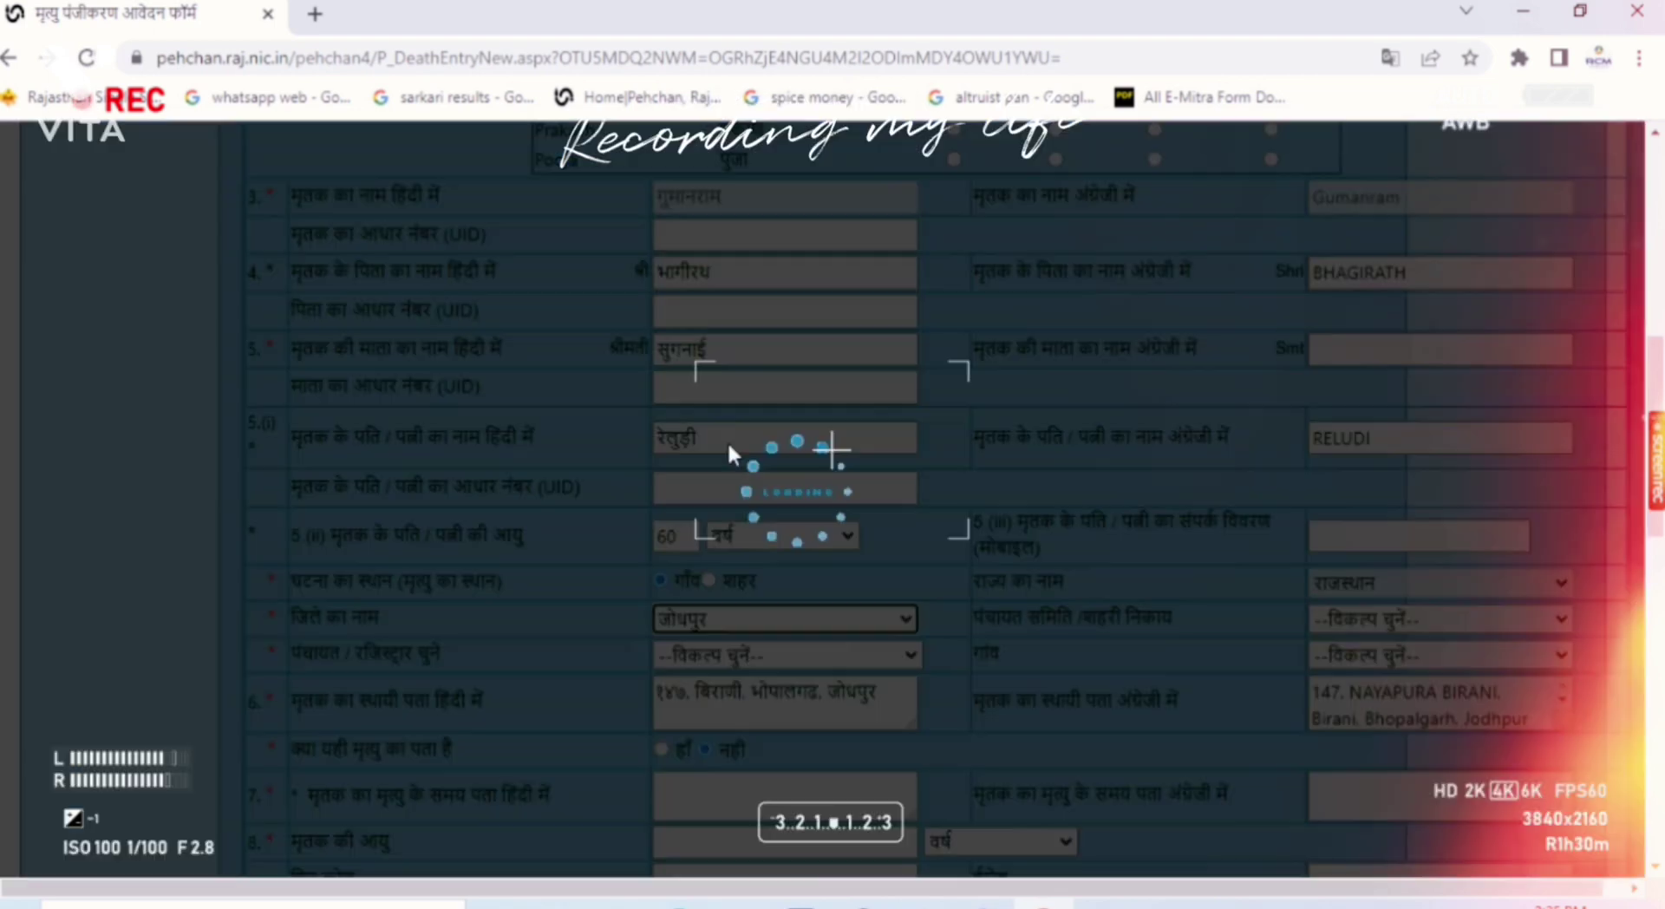
left_click(1353, 619)
left_click(1348, 290)
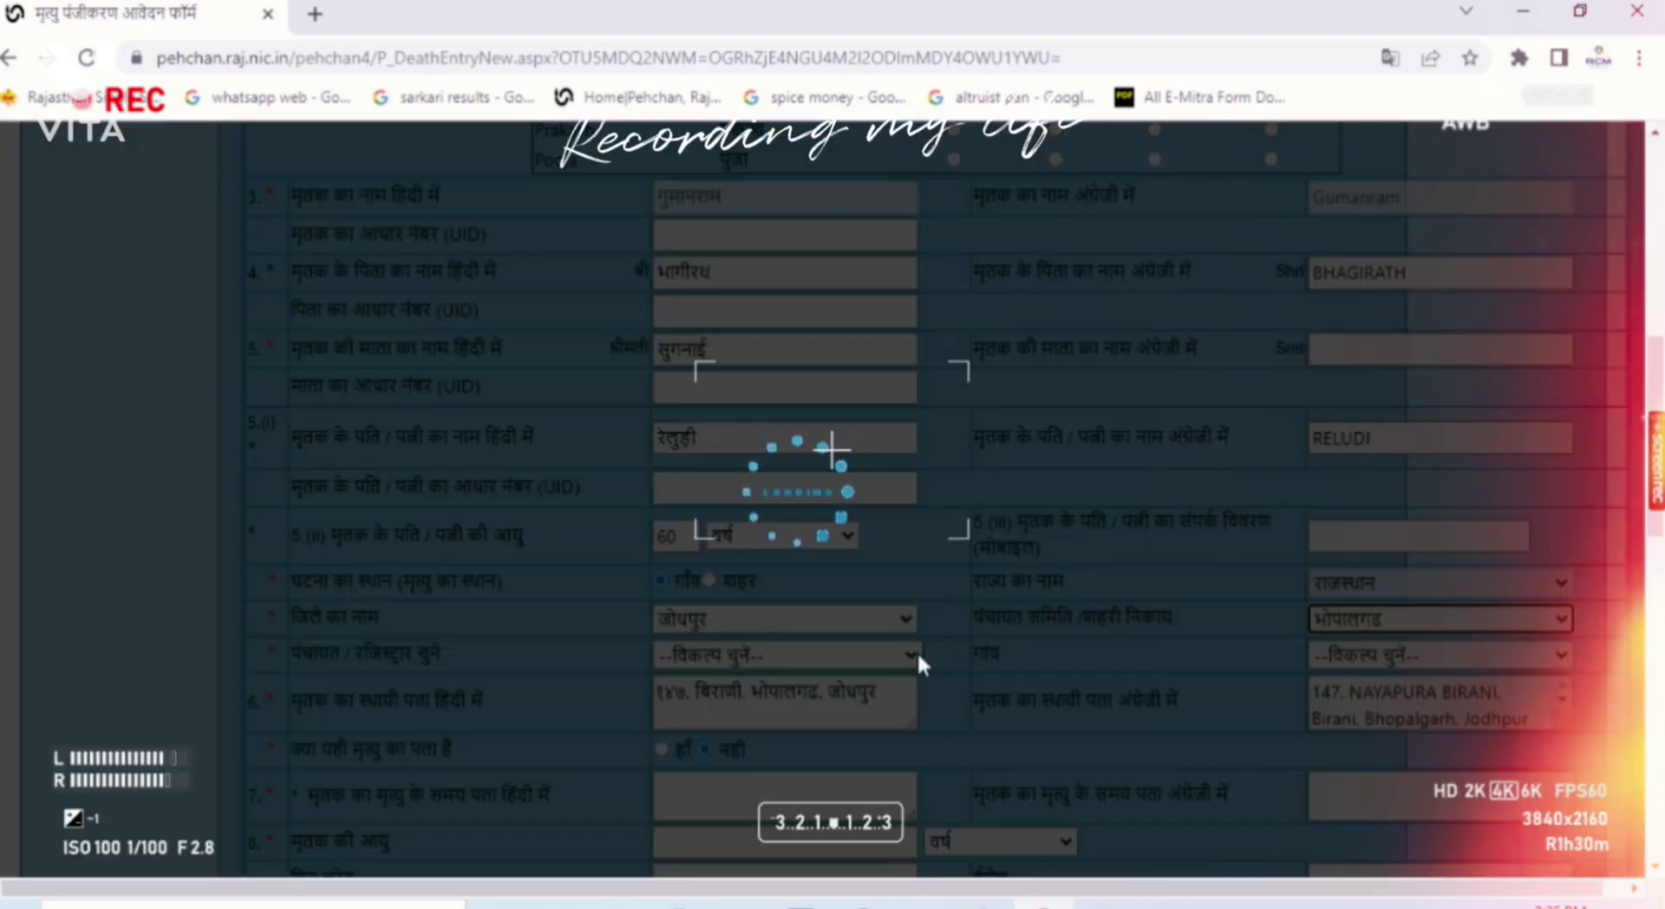
left_click(746, 654)
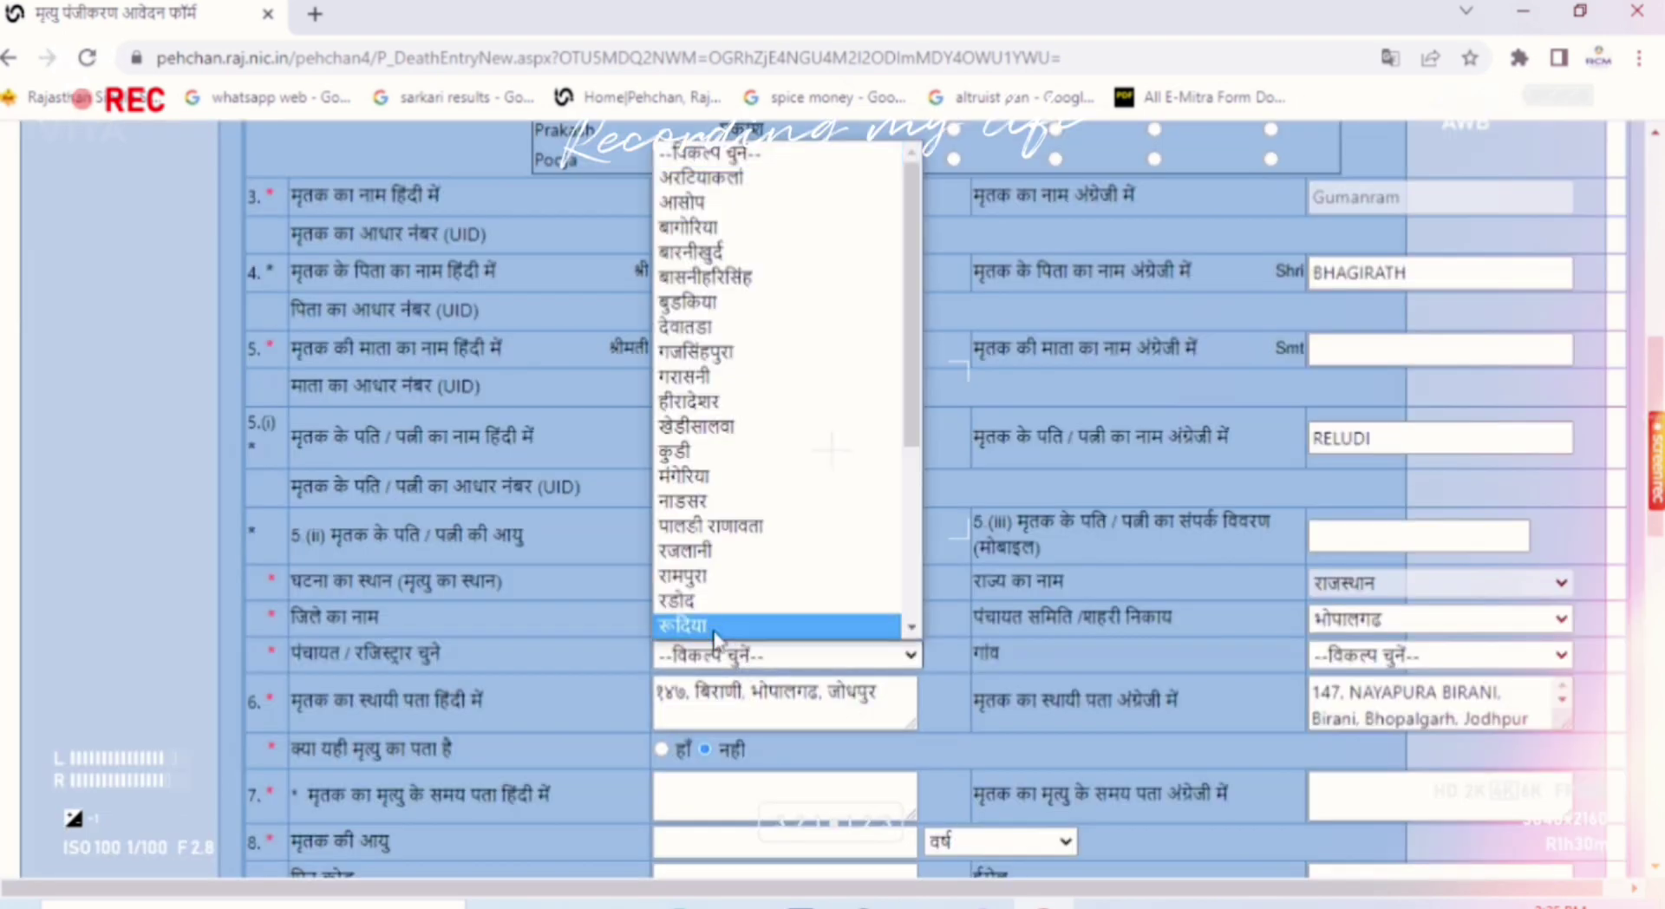
scroll(703, 436, "down", 2)
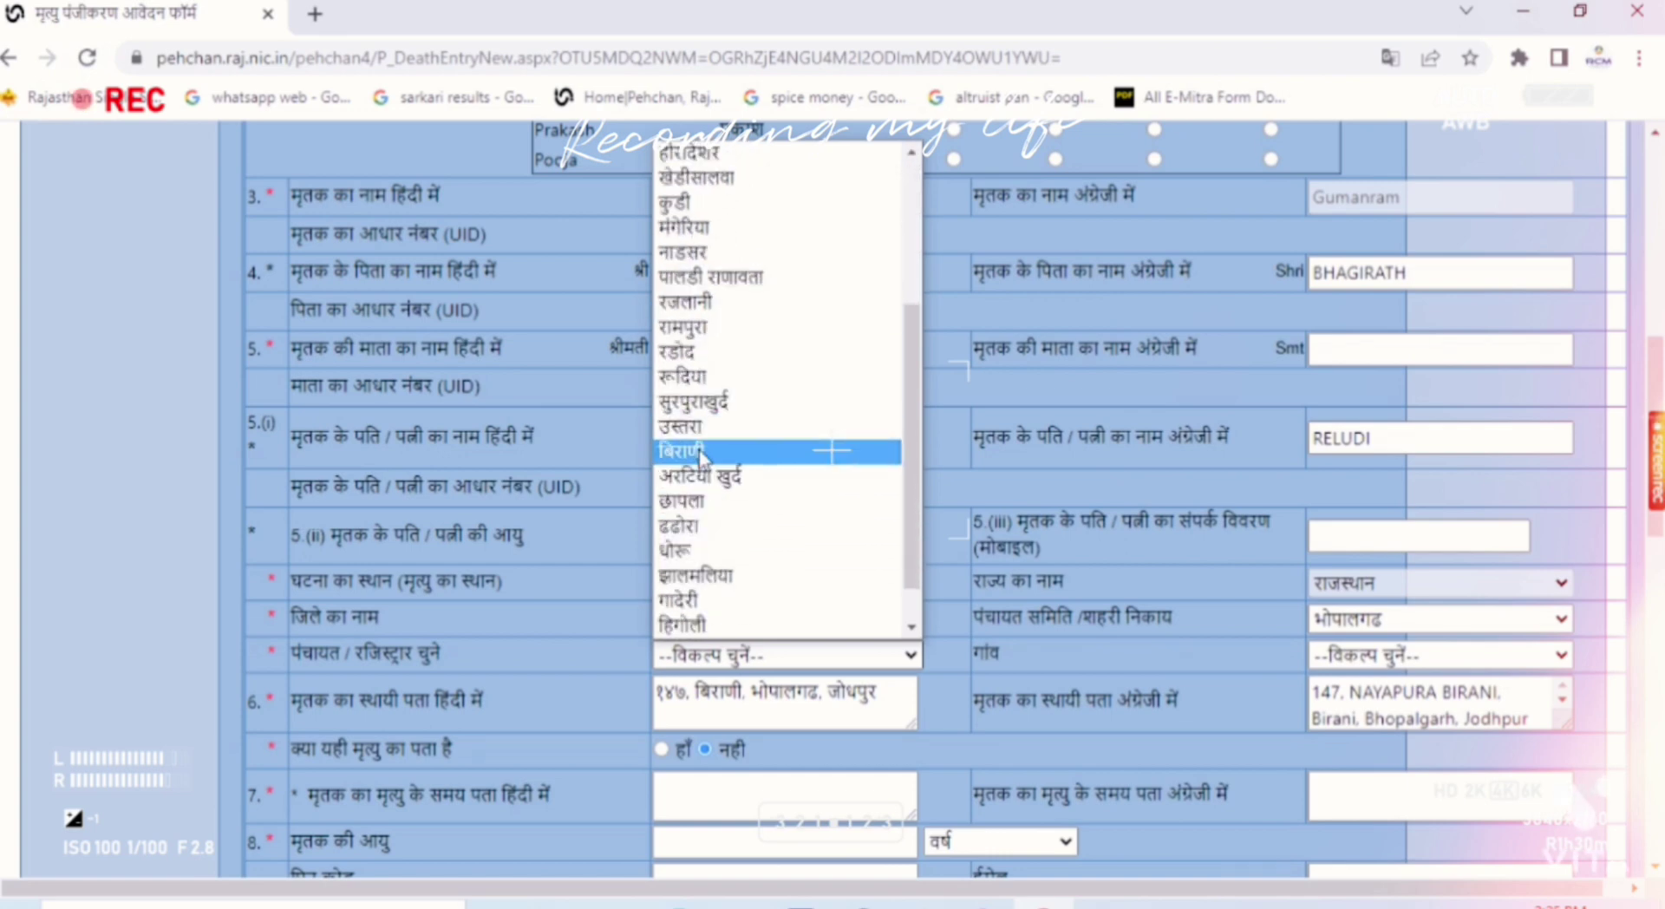
left_click(698, 444)
left_click(1379, 656)
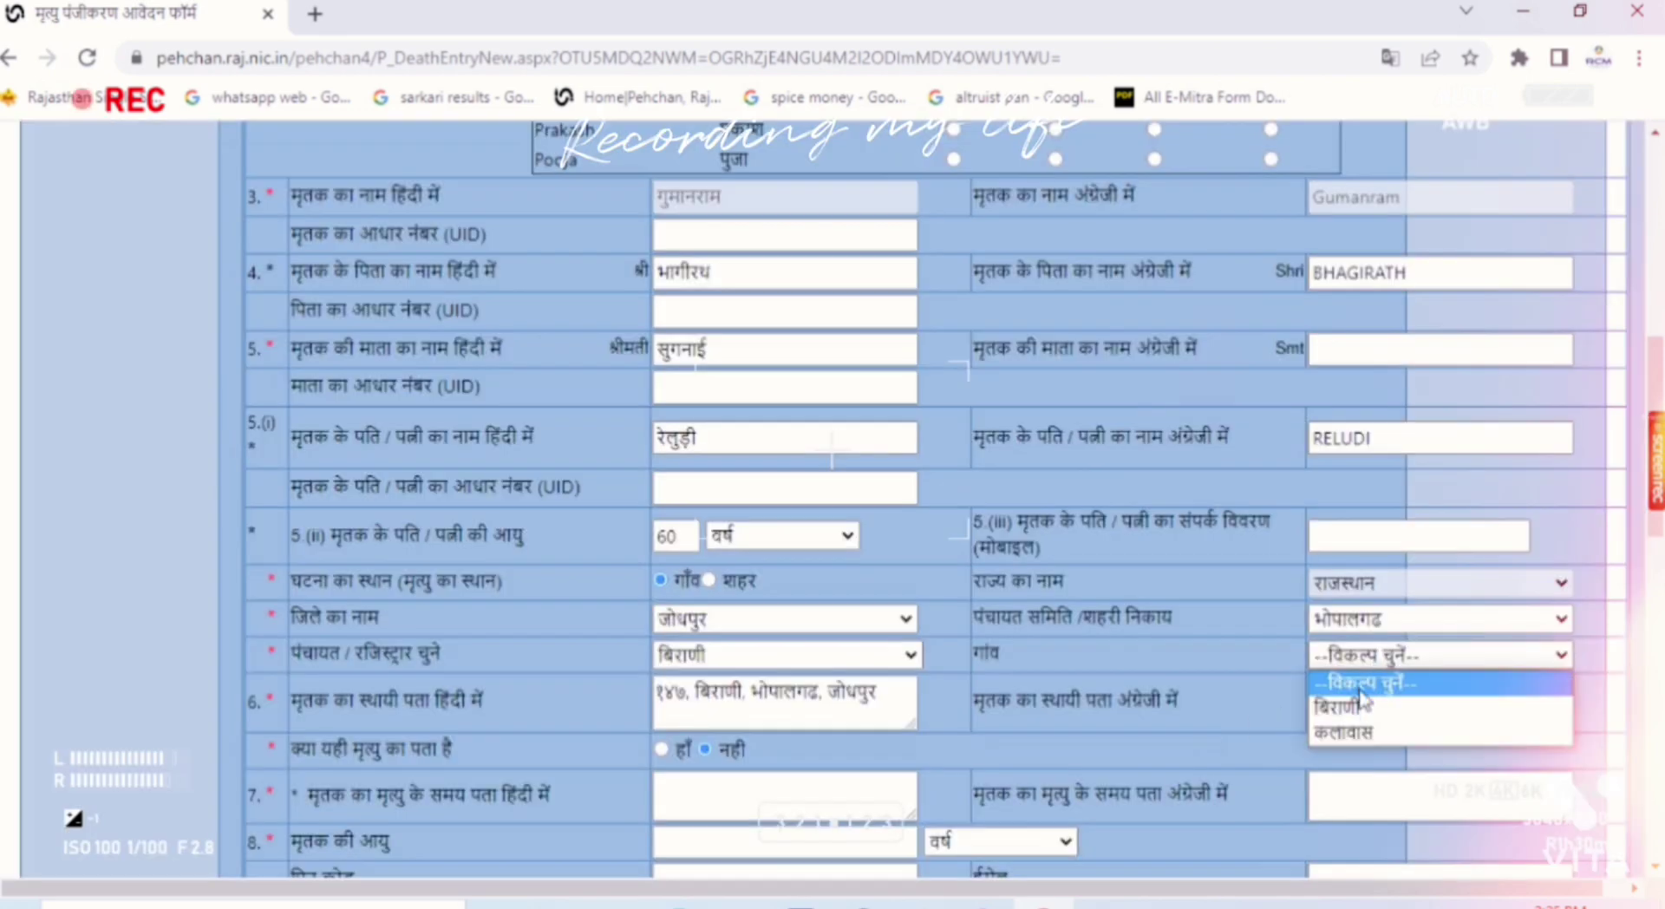
left_click(1379, 704)
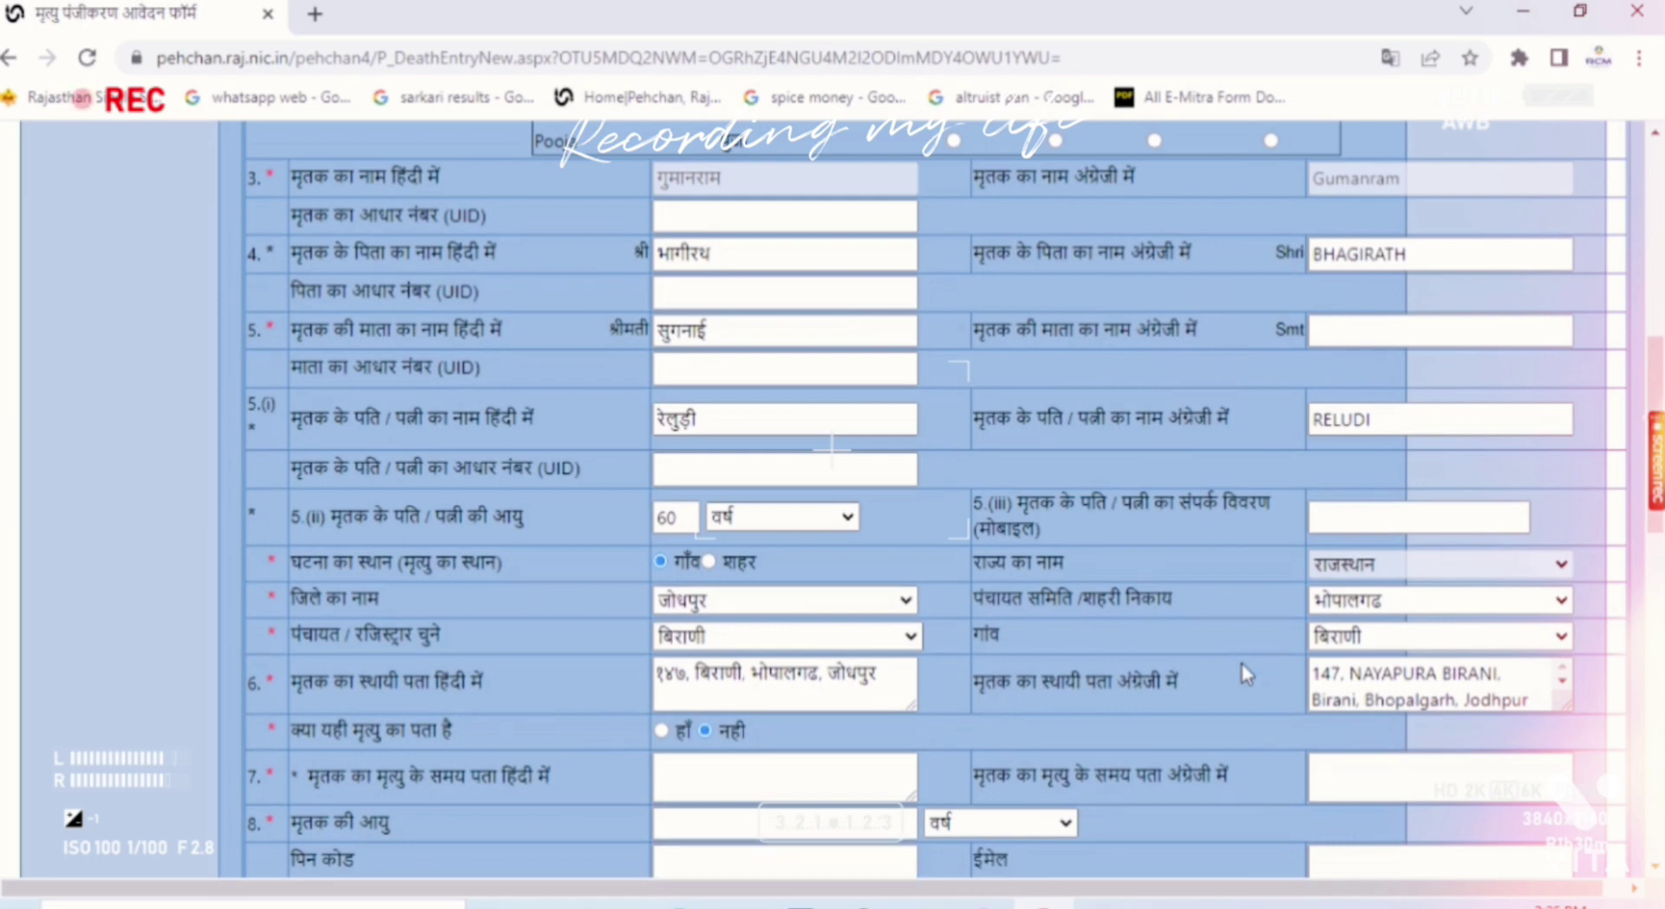
scroll(1123, 707, "up", 2)
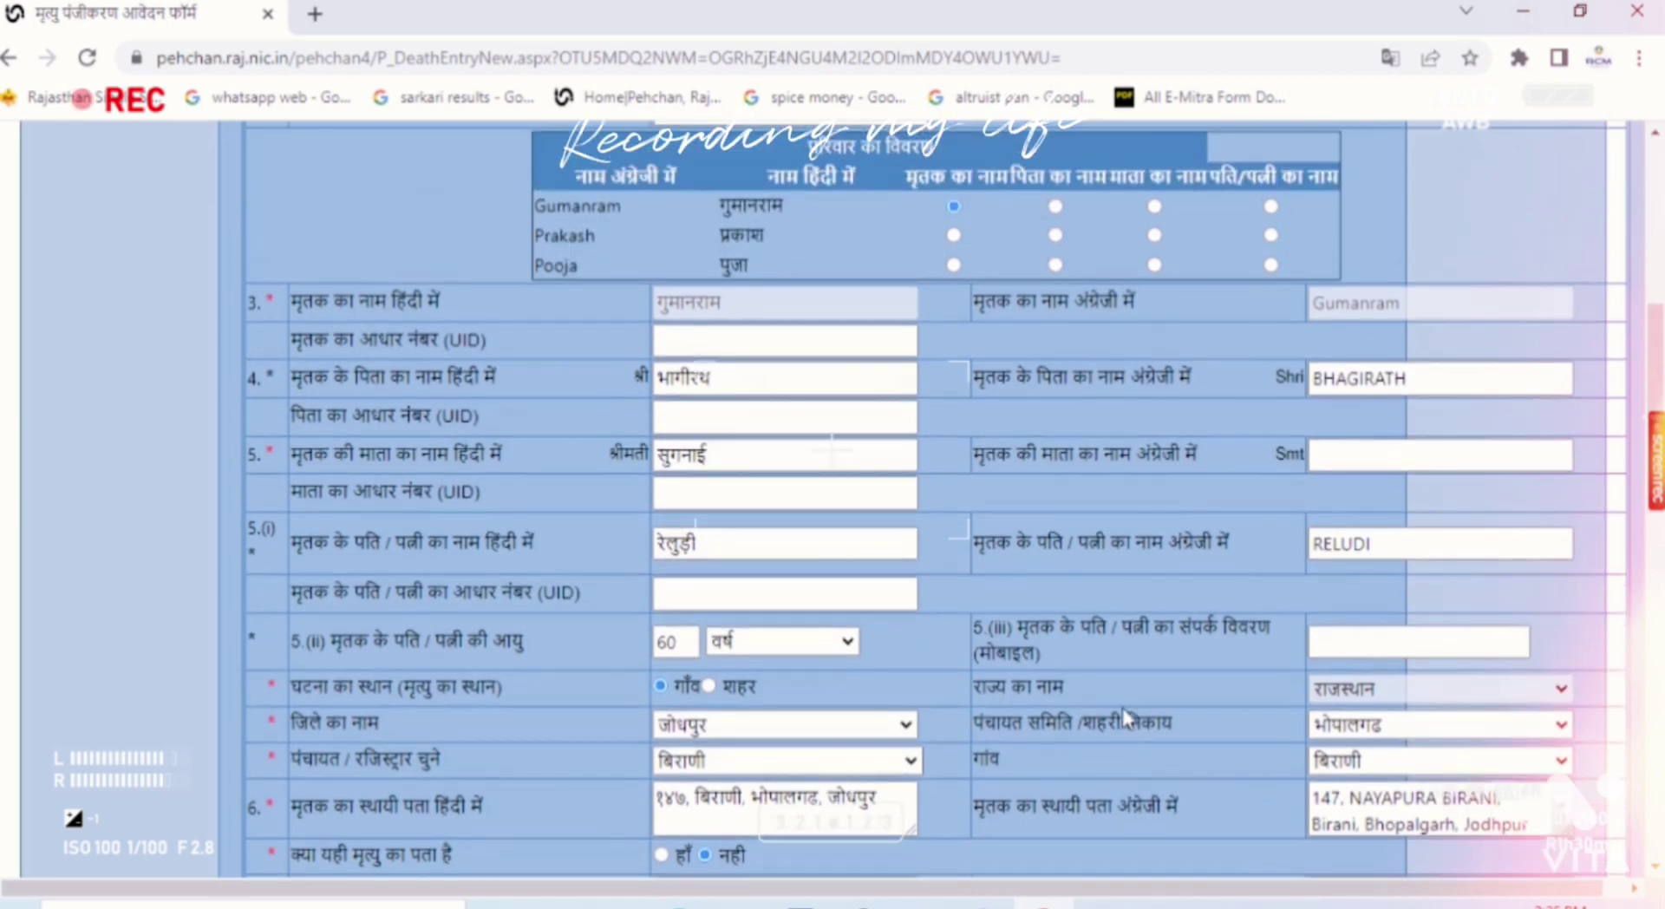
Step: Enter the mother's name in English in the Smt field, matching the Hindi entry
left_click(1353, 467)
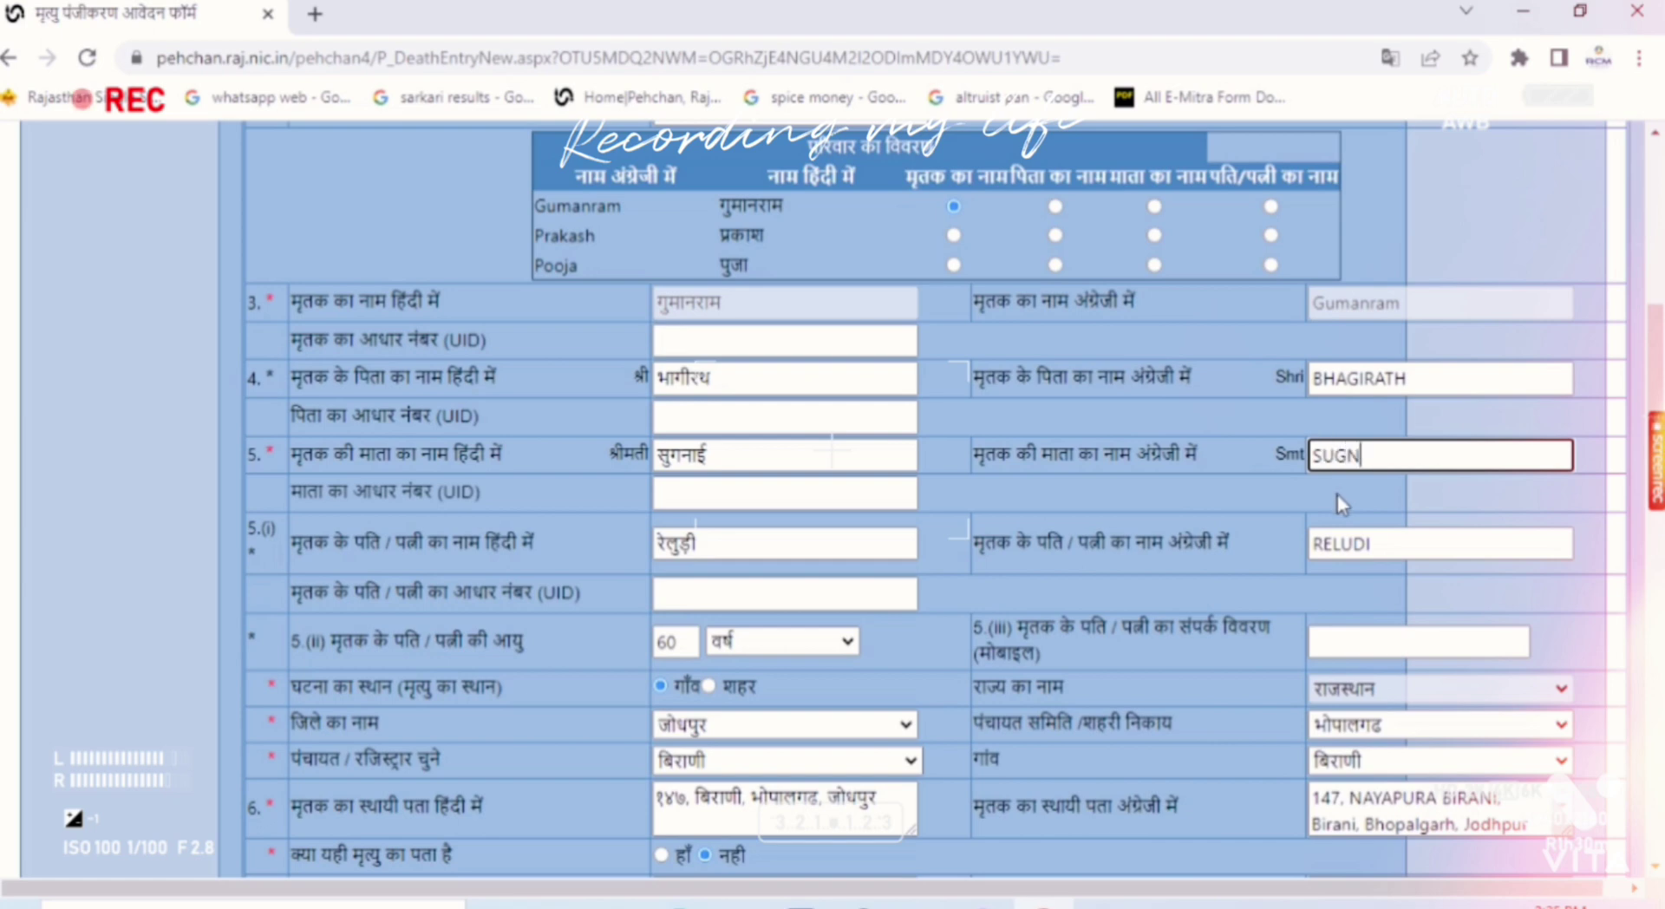
type("SUGNAI")
key("Tab")
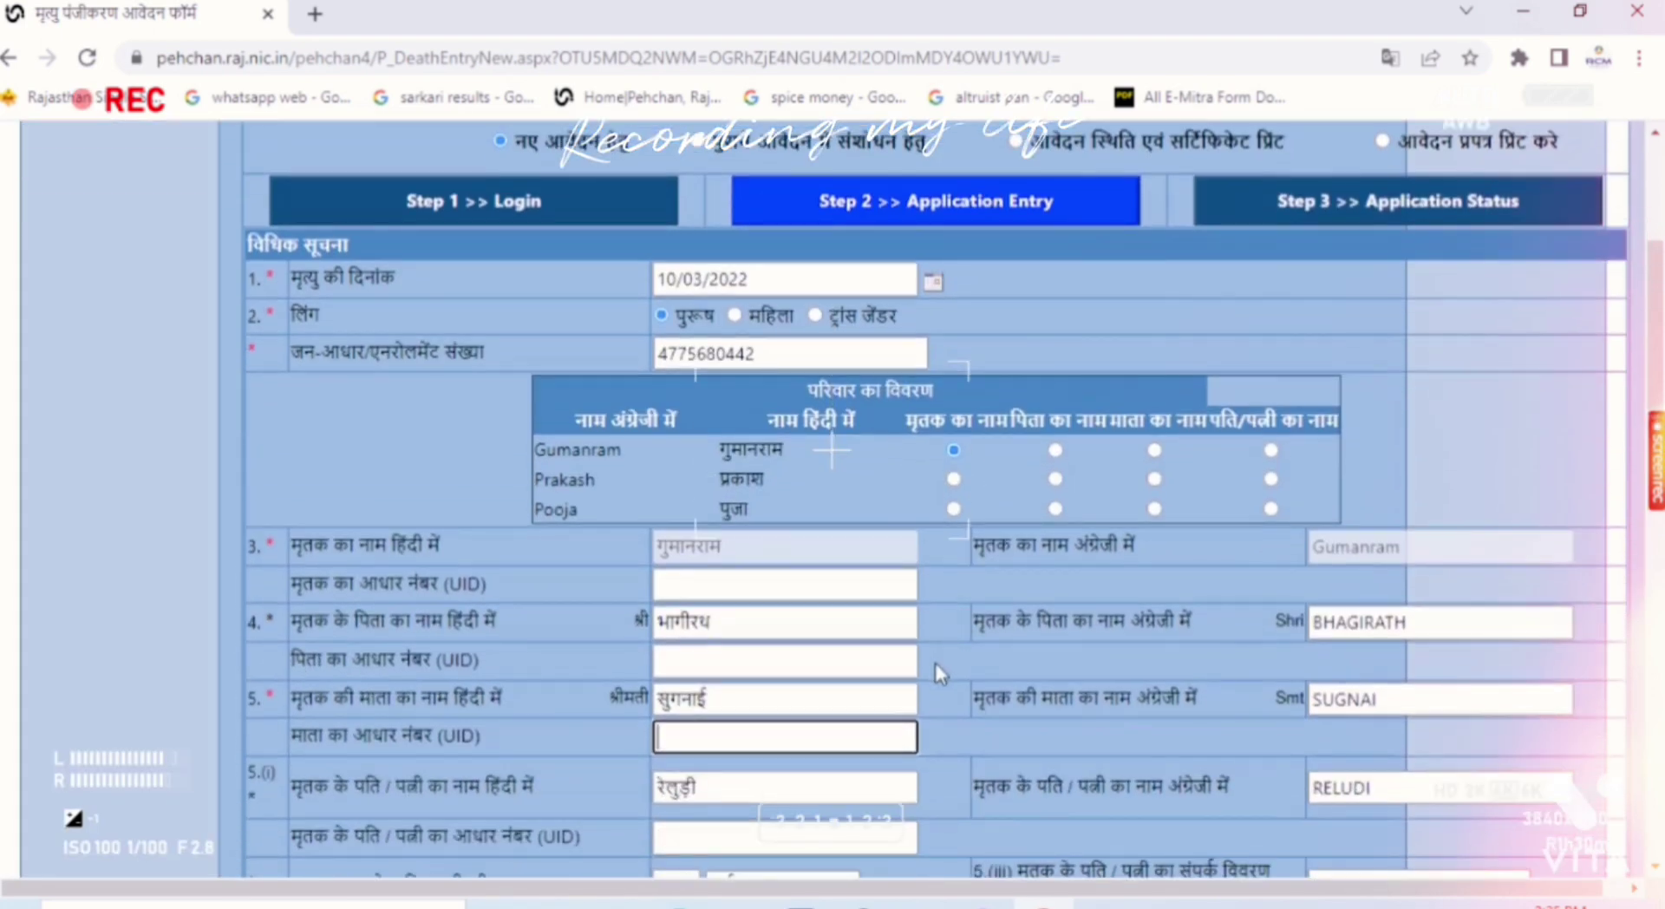
scroll(954, 664, "down", 3)
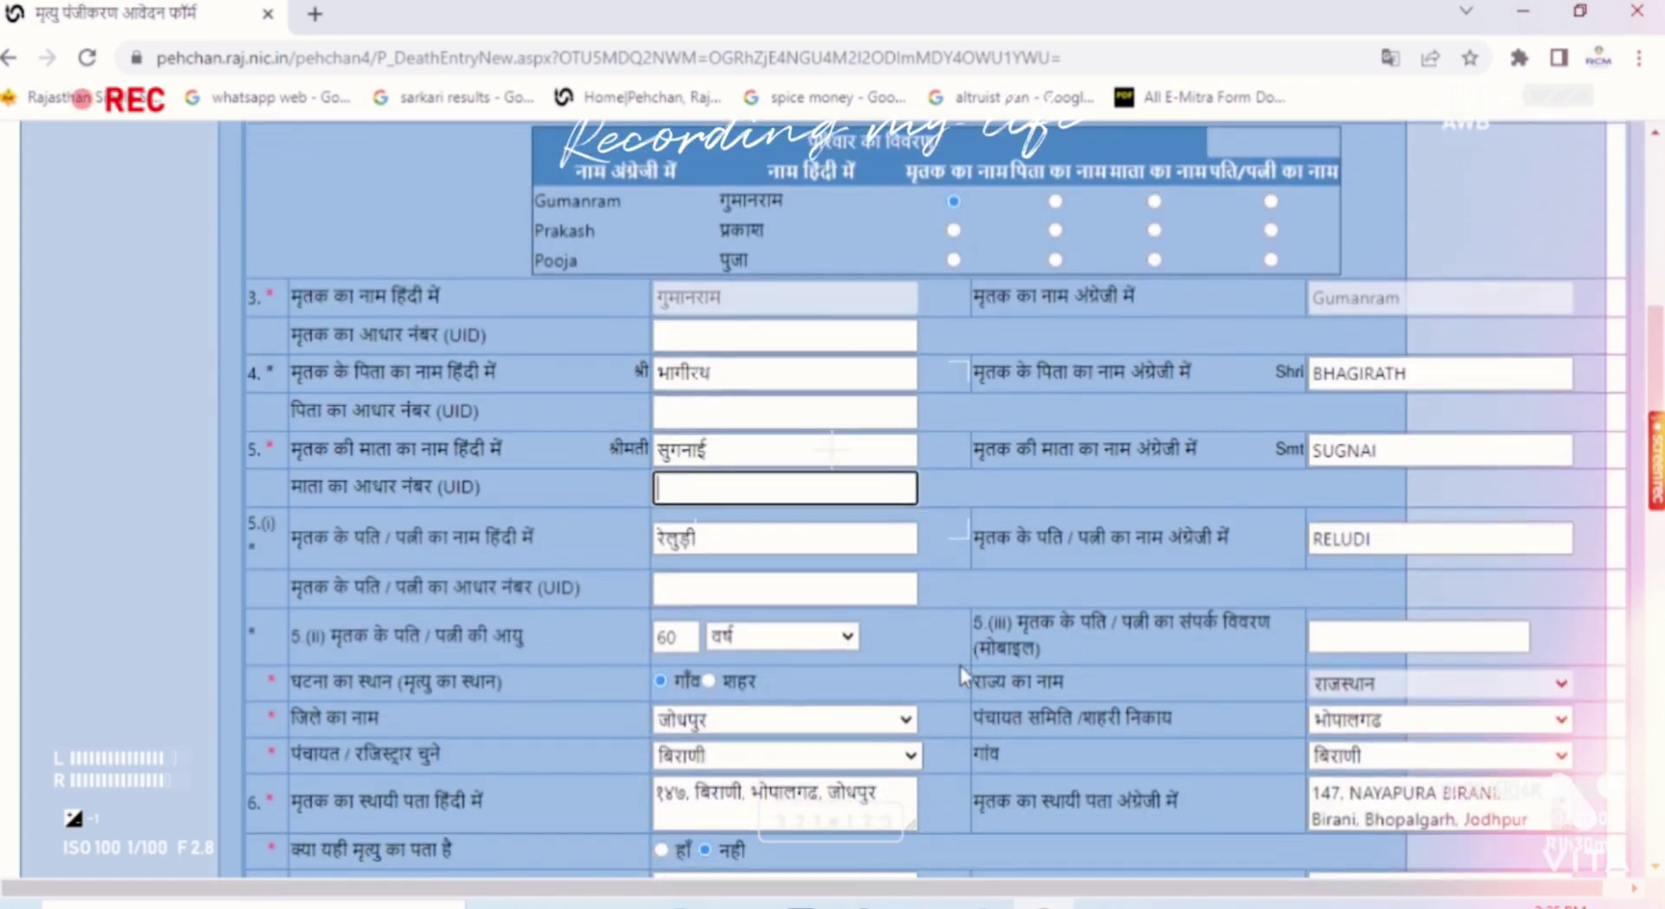
scroll(960, 665, "down", 2)
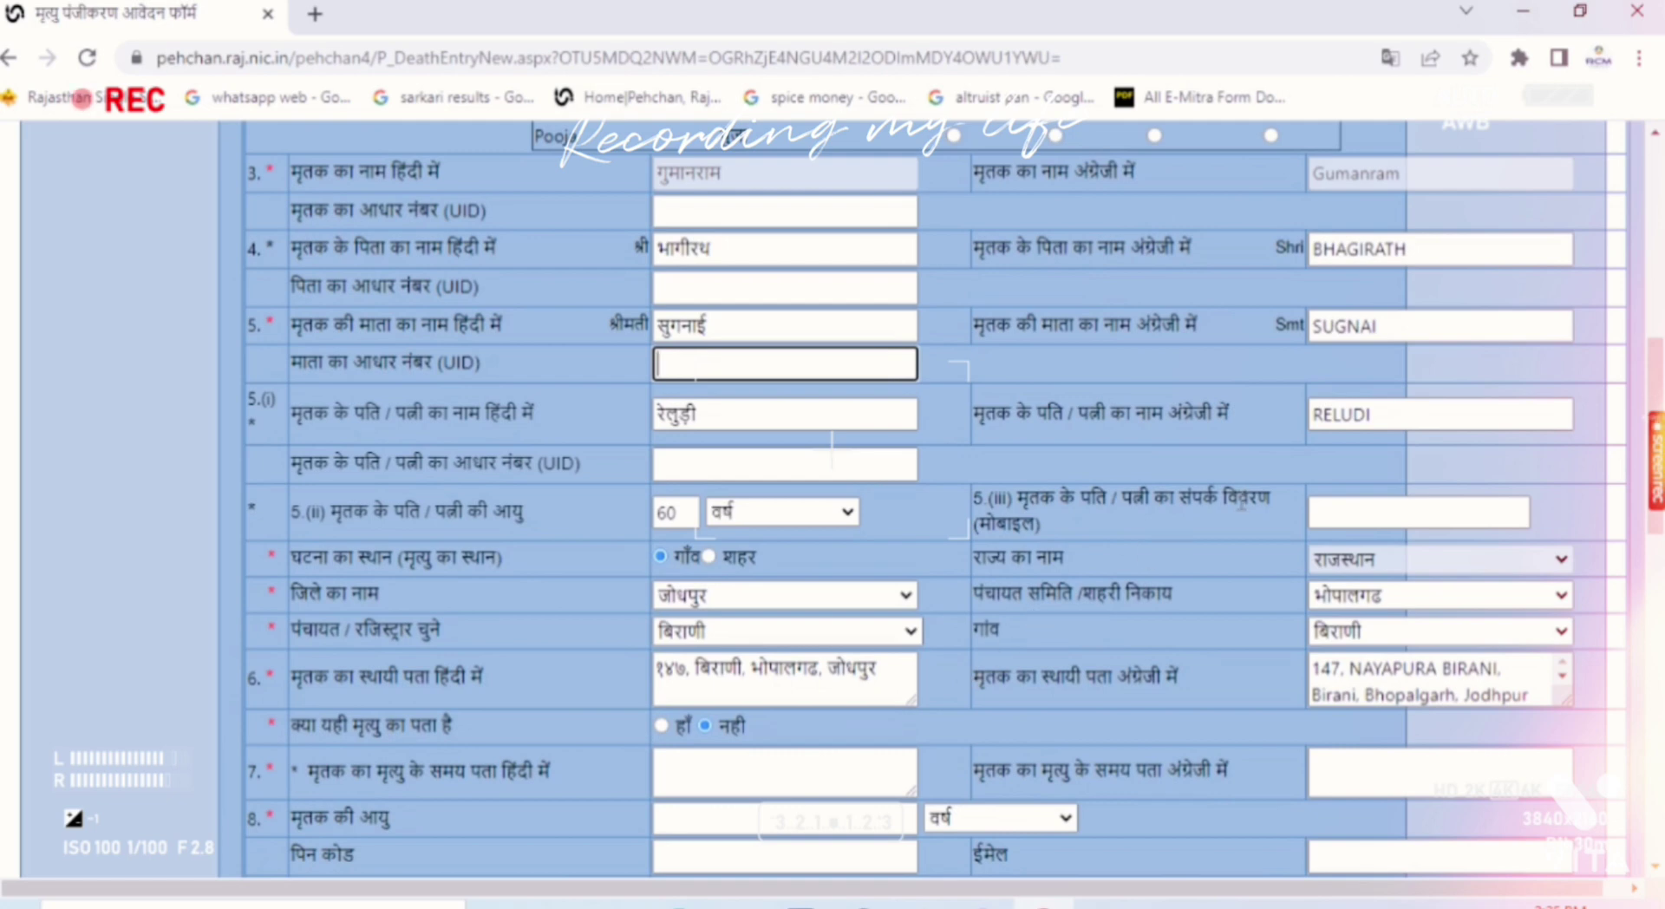
left_click(1378, 520)
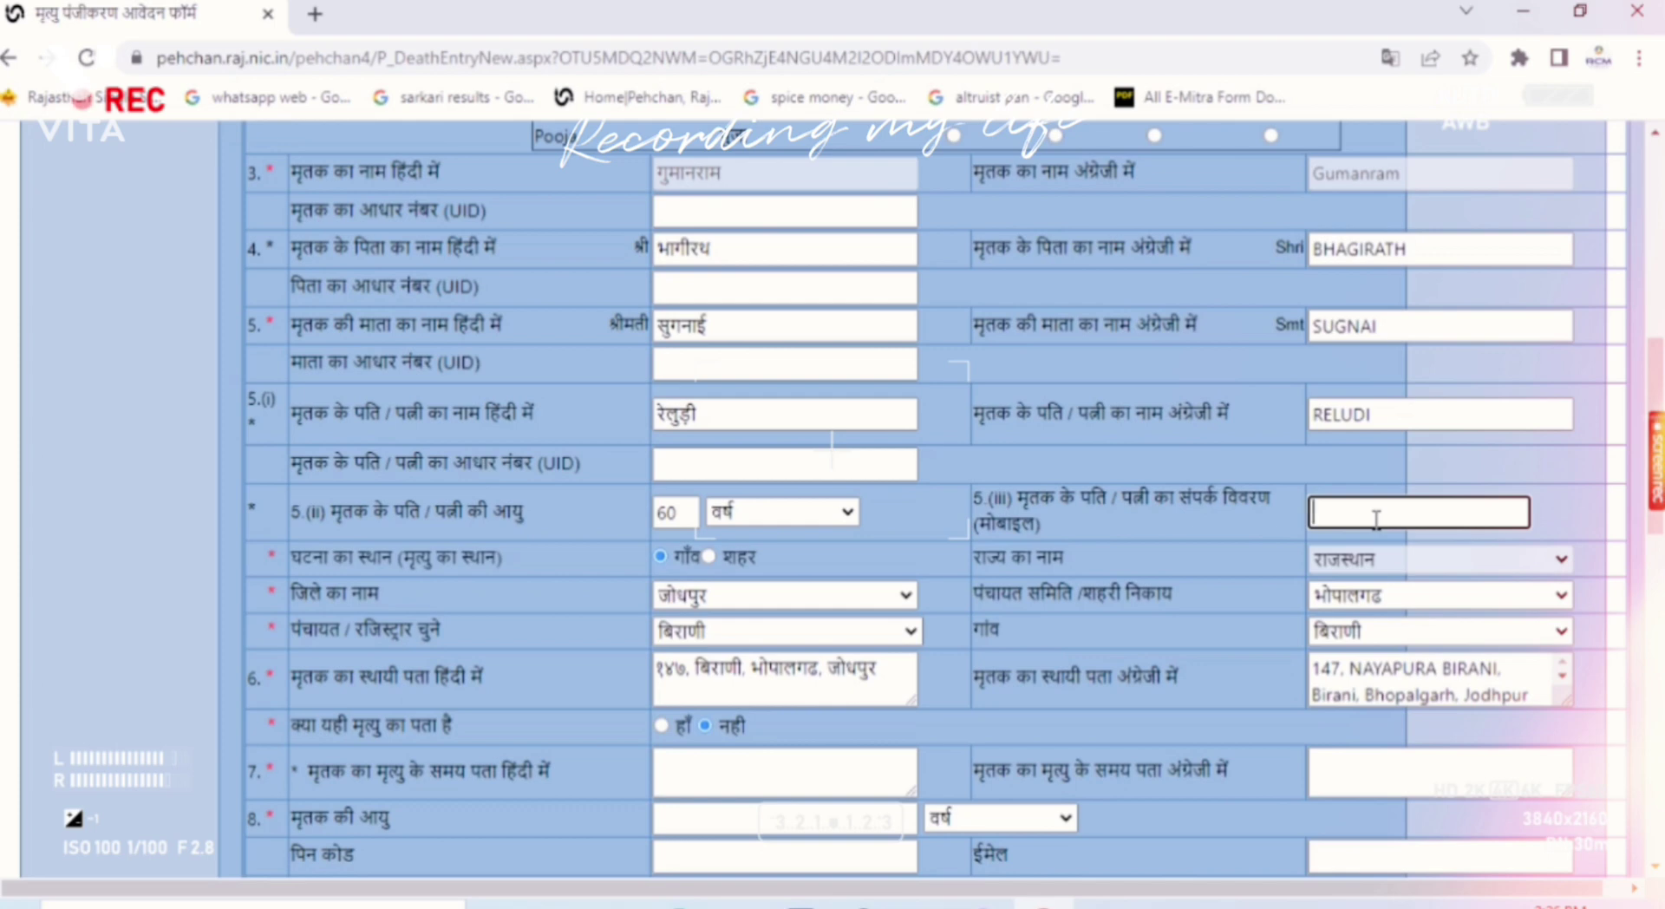
Step: Mark the permanent address as the death-time address and begin entering the spouse's mobile number
left_click(662, 726)
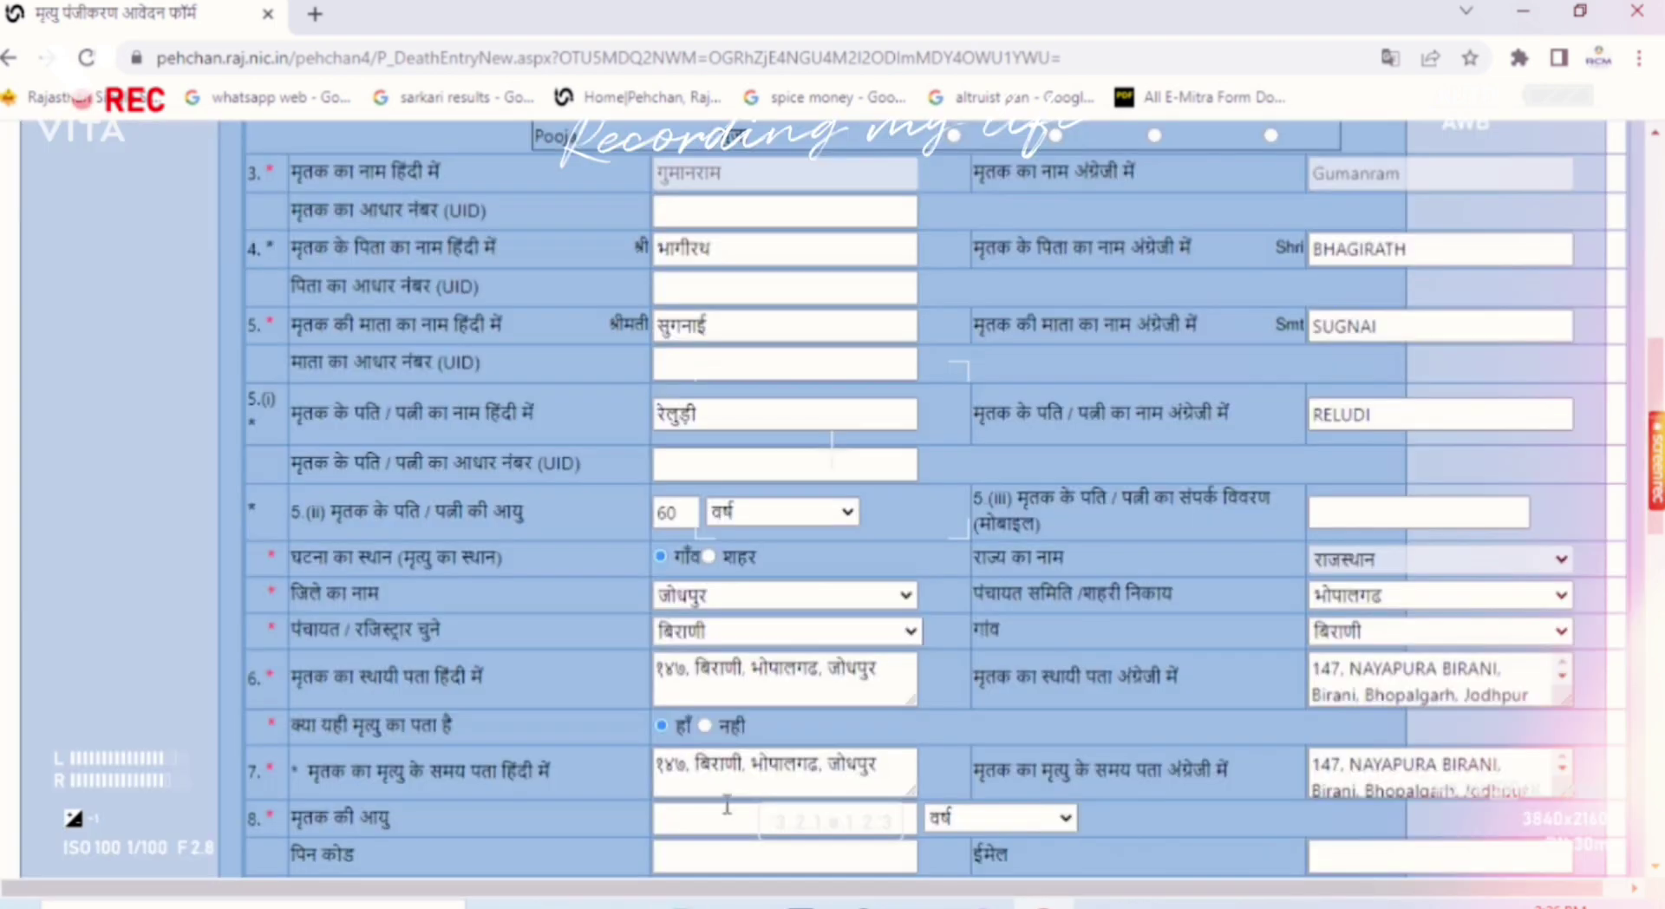
scroll(711, 780, "down", 2)
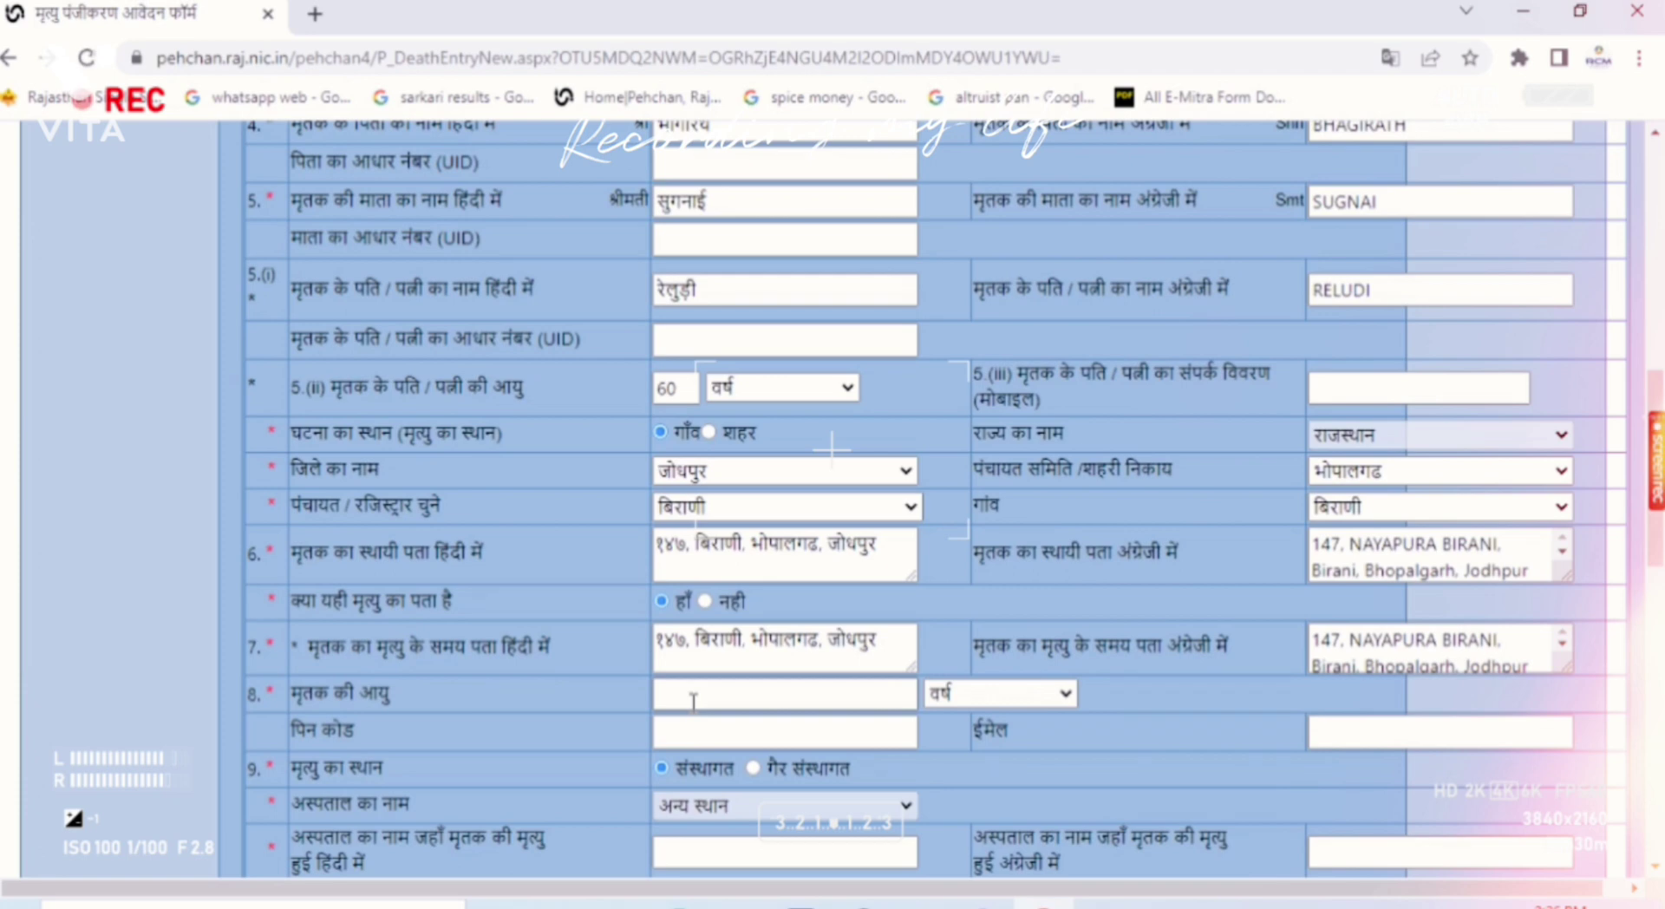
left_click(1341, 385)
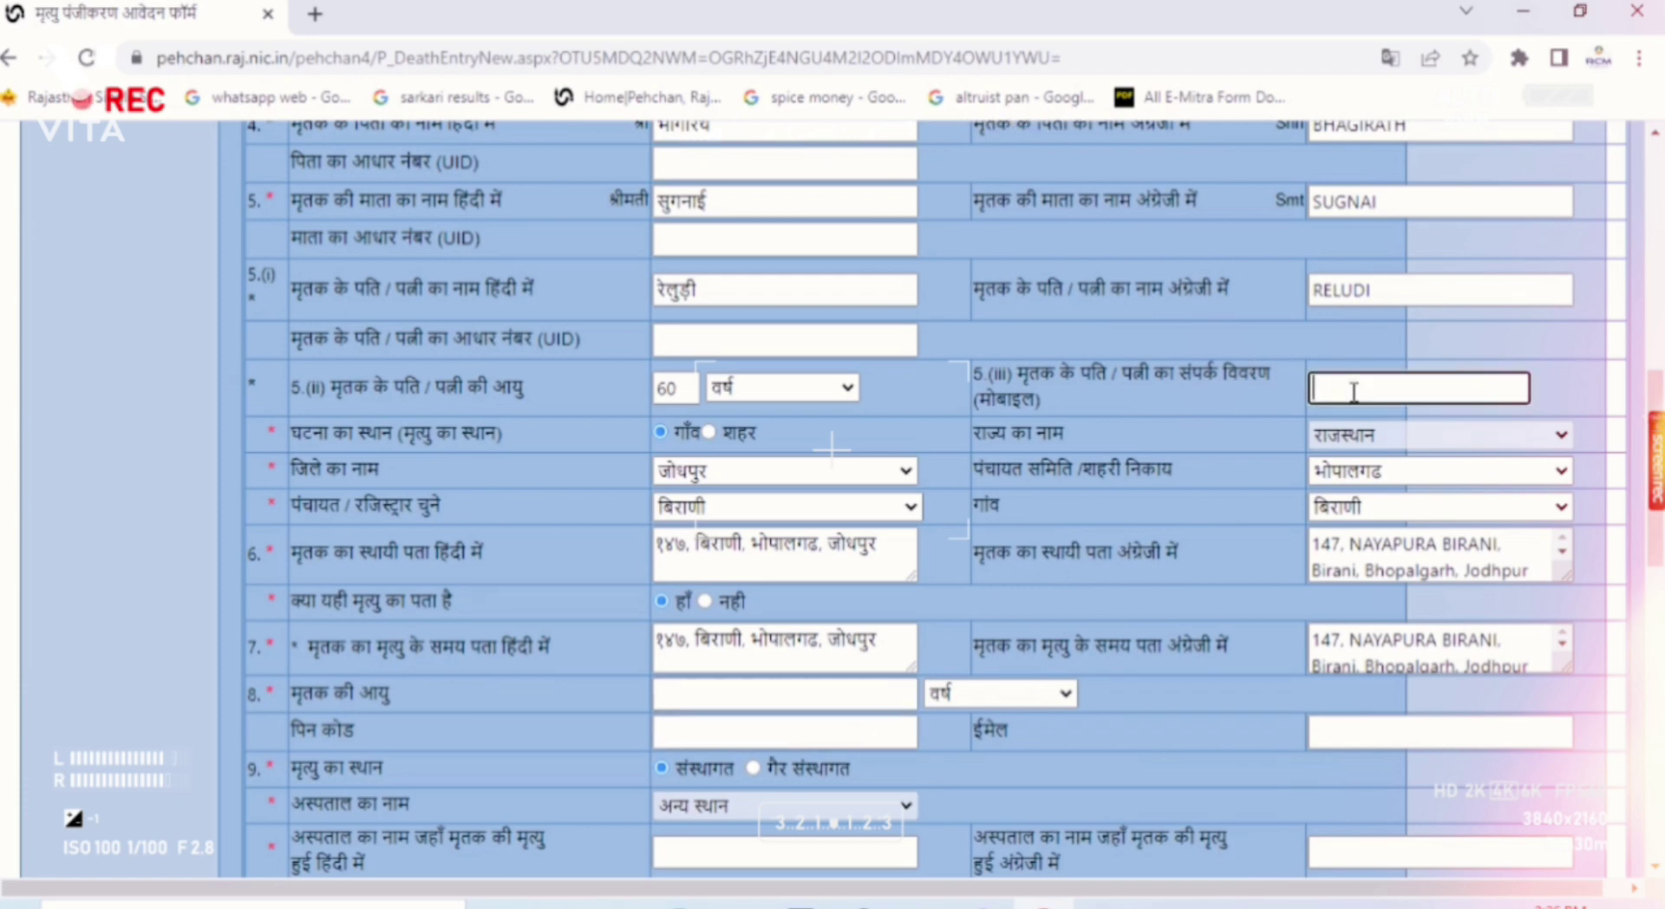
type("6375")
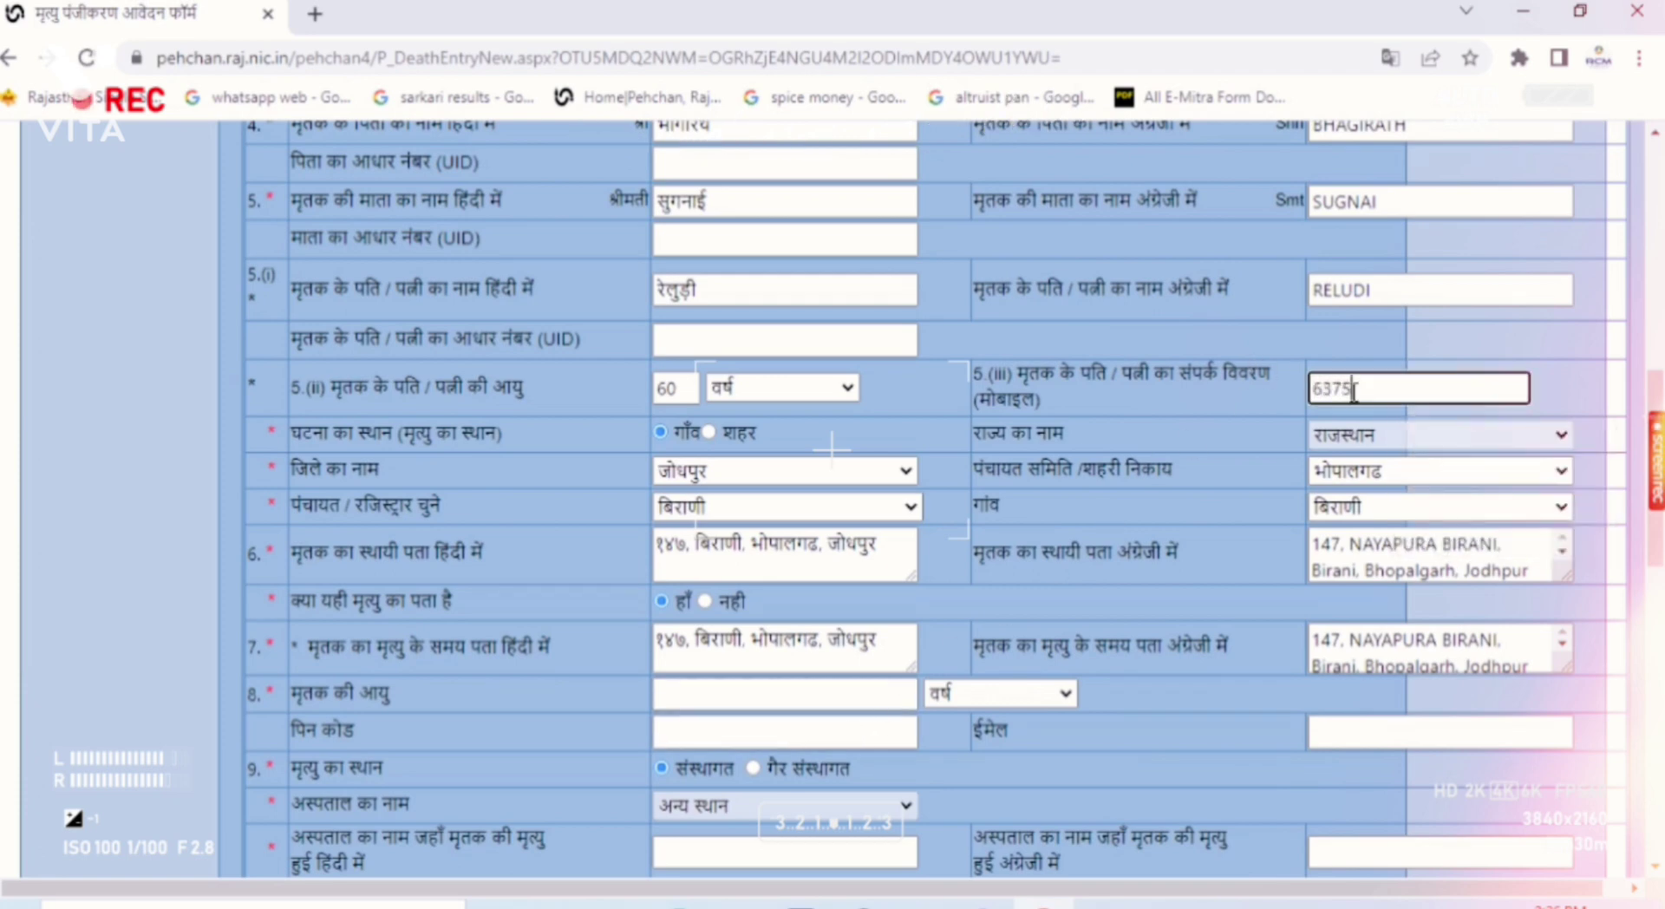